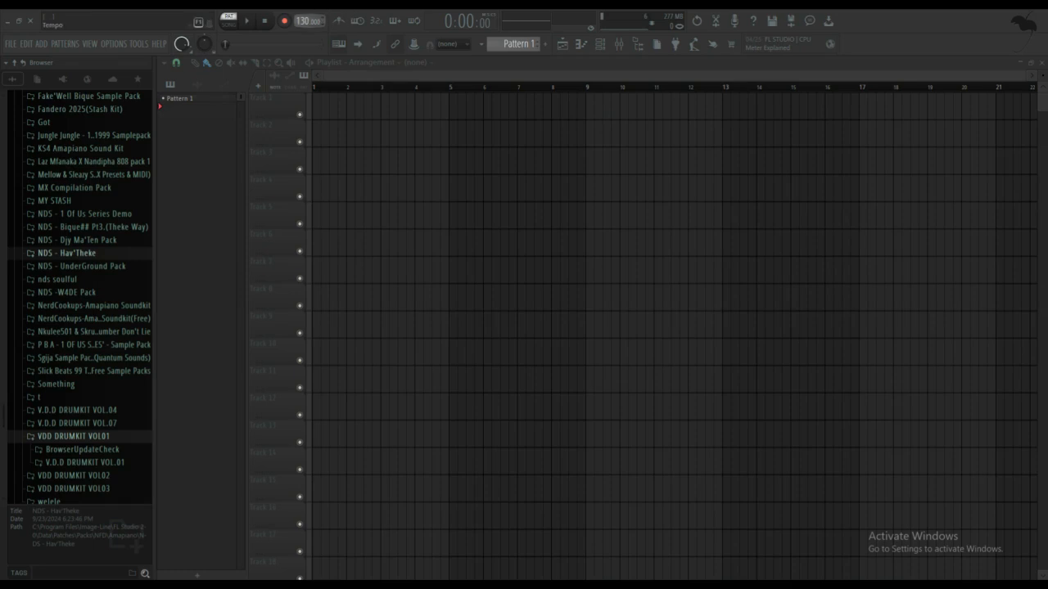
Set the project tempo to 112 and place Pattern 1 clips at bar 1 on Tracks 1 to 3.
drag(306, 21, 305, 50)
drag(332, 160, 333, 95)
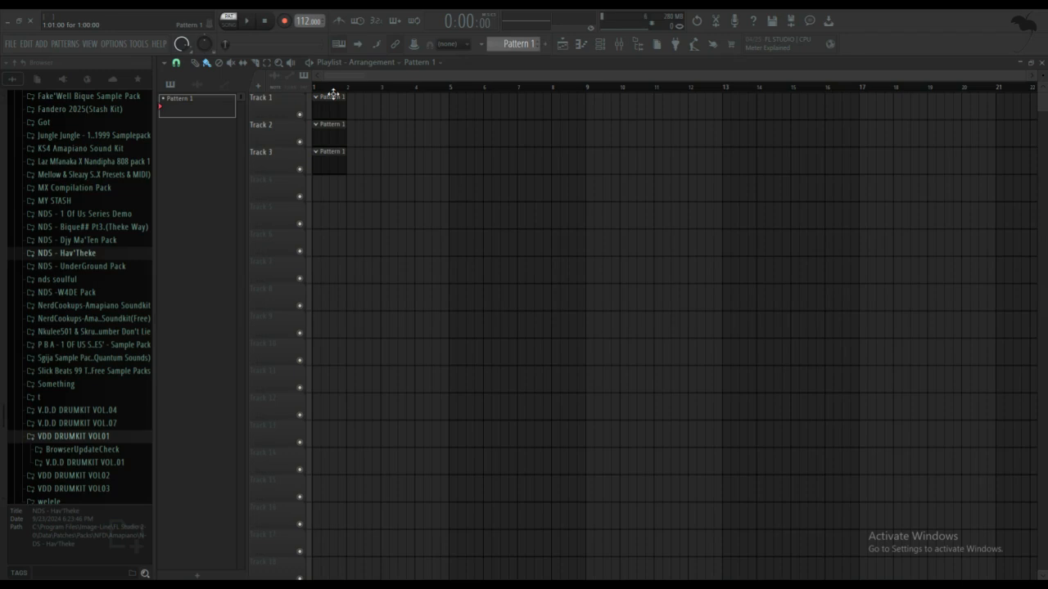
Replace the Pattern 1 clip on Track 2 with a Pattern 2 clip at bar 1.
right_click(330, 125)
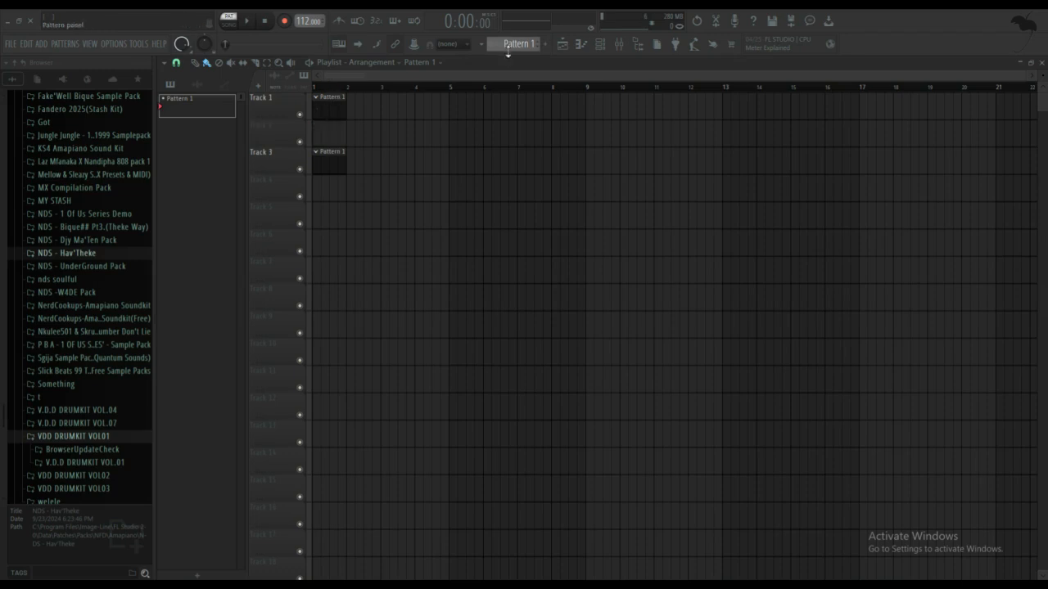
scroll(507, 51, down, 2)
scroll(508, 52, up, 1)
click(322, 136)
scroll(508, 43, down, 1)
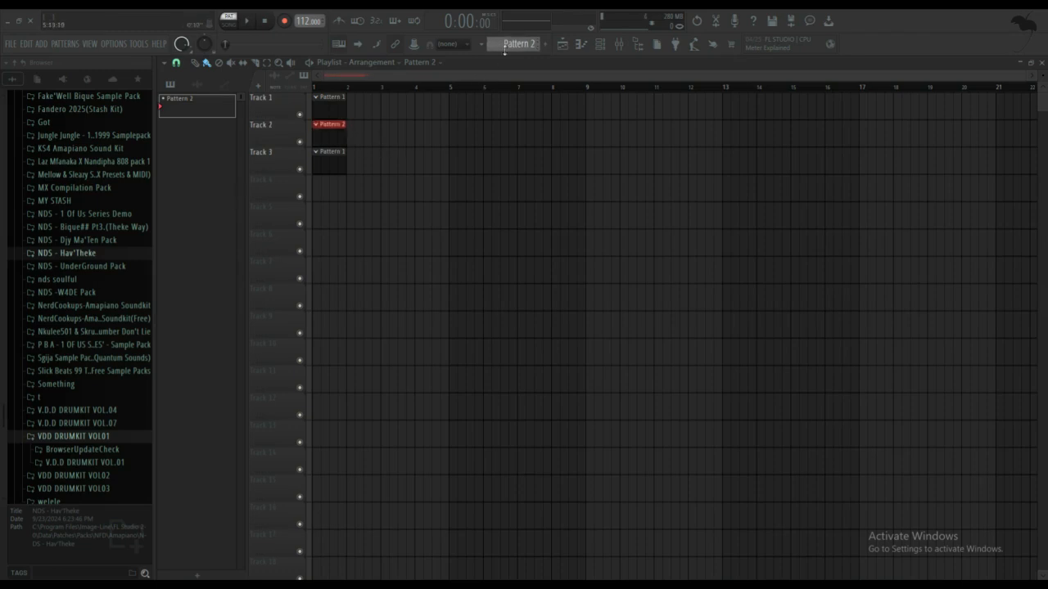
Replace the clip on Track 3 with a Pattern 3 clip aligned to bar 1.
right_click(338, 157)
click(334, 161)
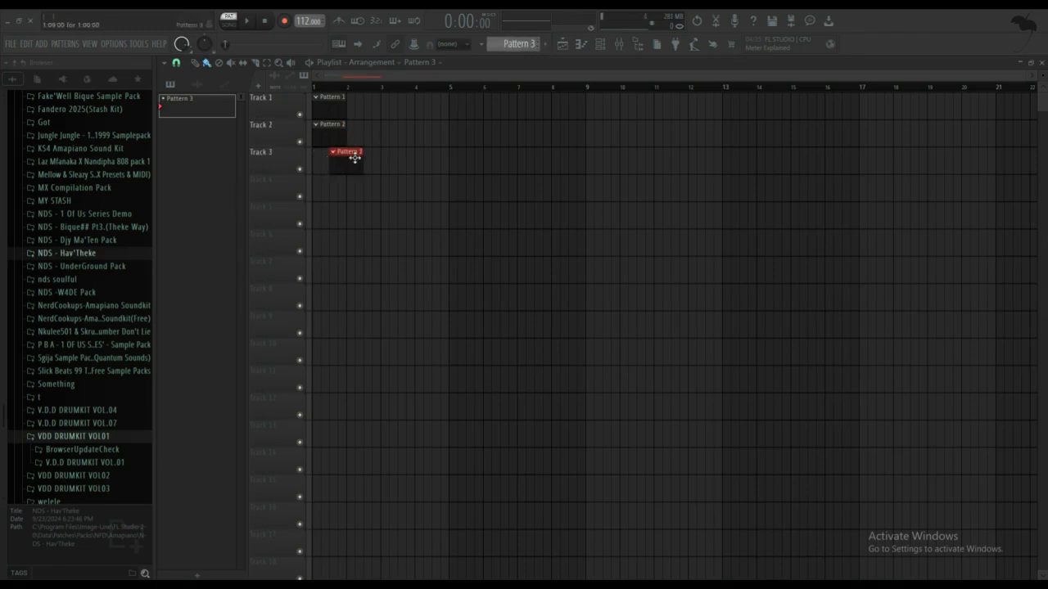
drag(355, 158, 317, 159)
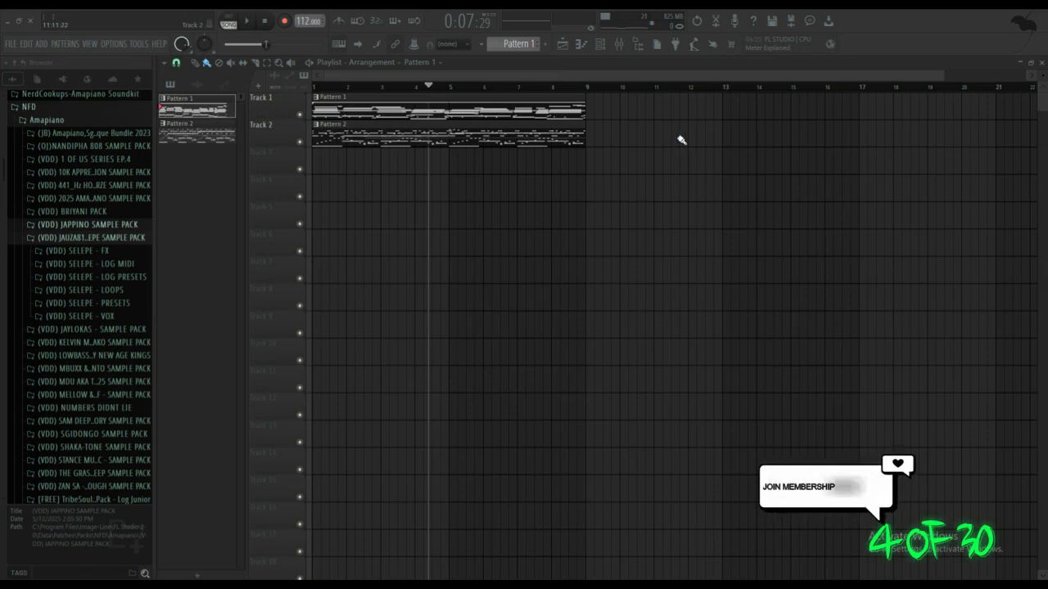
Open Pattern 1's notes in the piano roll, look through its instruments in the channel rack, and return to the playlist.
double_click(529, 107)
click(603, 45)
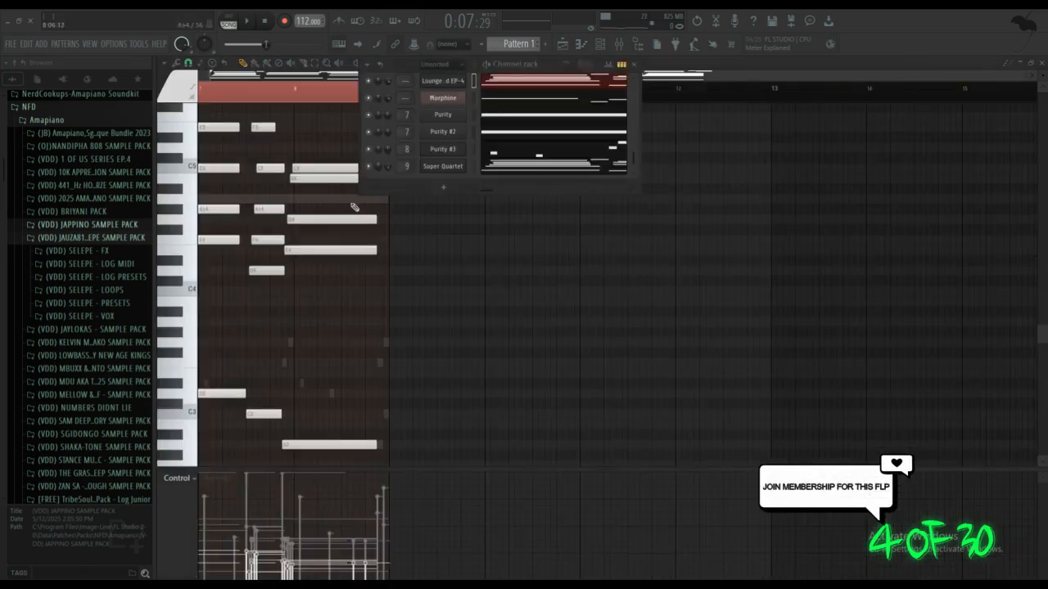
scroll(556, 150, down, 3)
key(F5)
Move the Pattern 1 clip down to Track 3 and open Pattern 2's notes together with its list of instrument channels.
drag(400, 115, 366, 180)
double_click(353, 136)
click(610, 46)
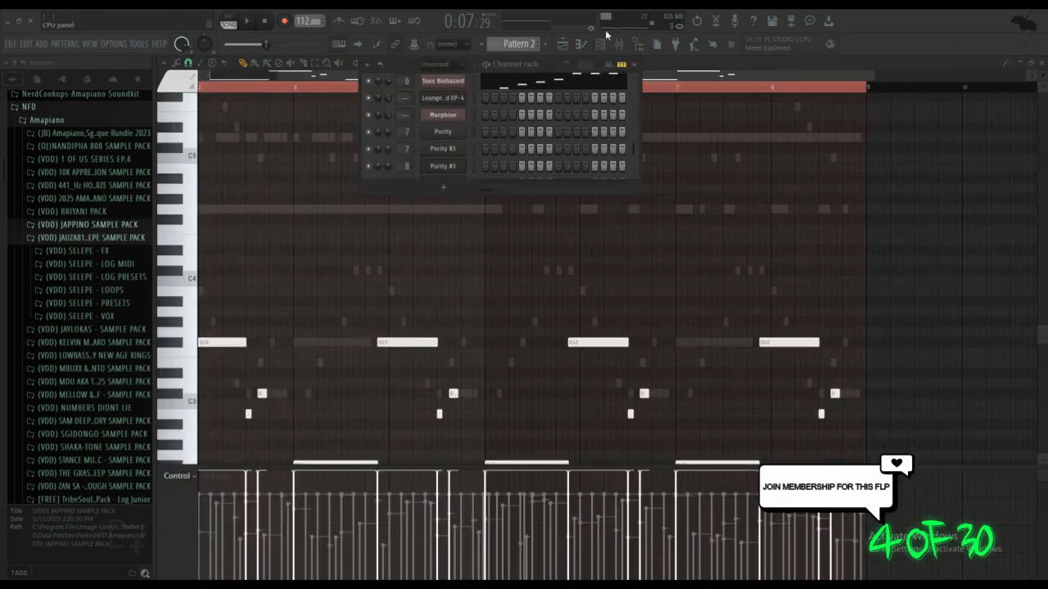
click(295, 89)
click(604, 47)
scroll(533, 116, up, 3)
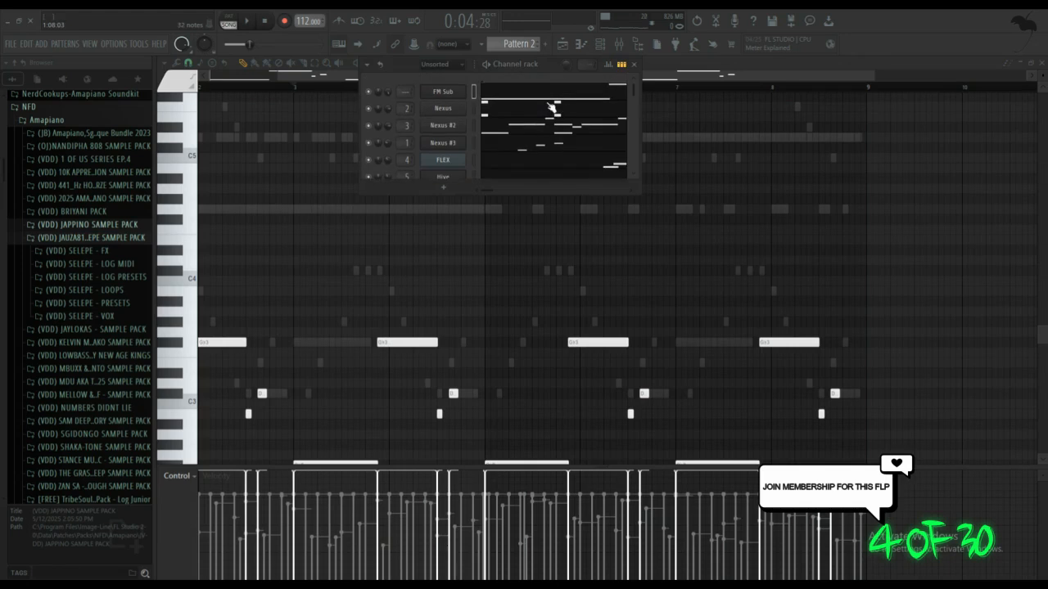
Switch playback to pattern mode, solo the FM Sub channel of Pattern 2 and start playing it.
click(561, 48)
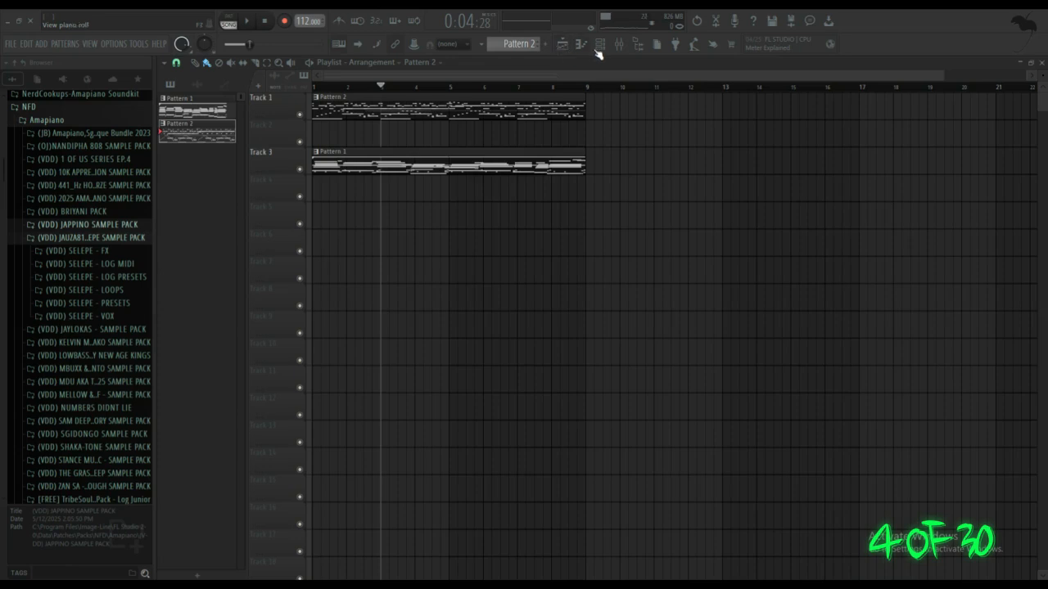
click(582, 46)
click(600, 47)
click(243, 23)
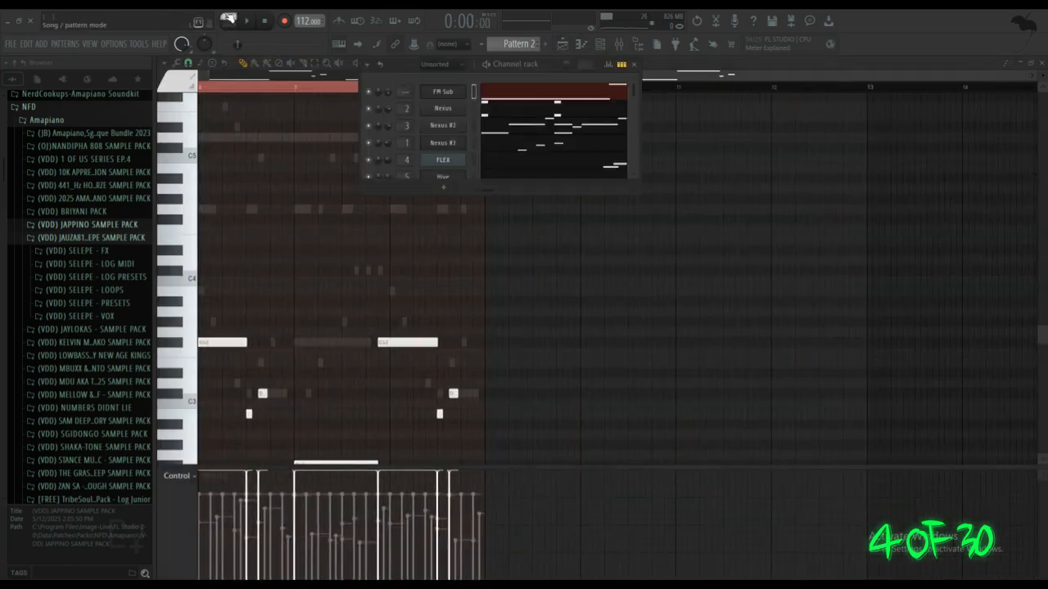
right_click(368, 92)
click(393, 102)
click(244, 21)
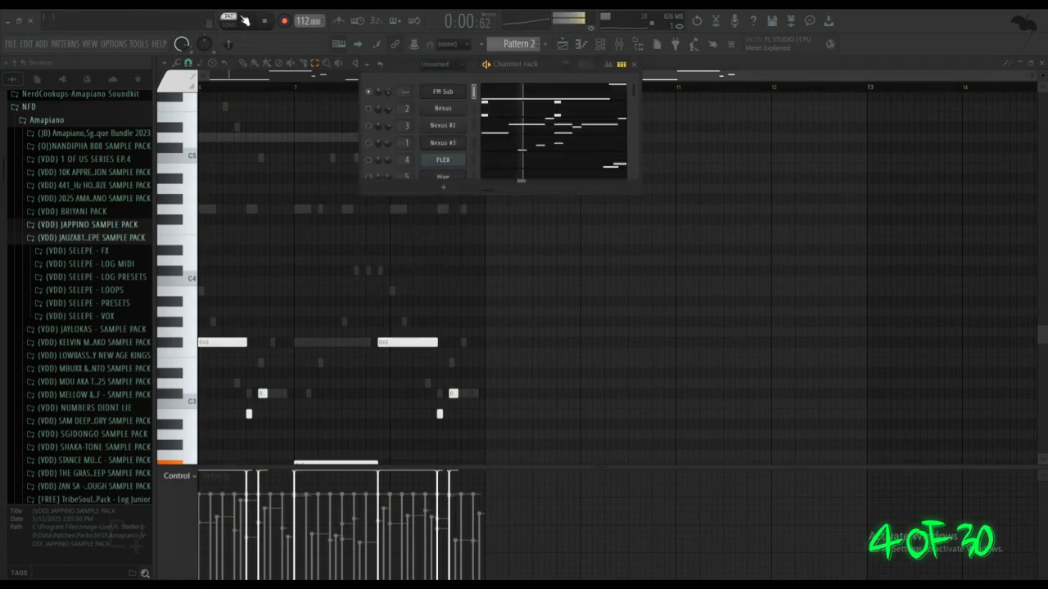
Examine the FM Sub melody's notes in the piano roll during playback, stop it and return to the channel rack.
click(554, 96)
click(554, 96)
scroll(554, 164, down, 5)
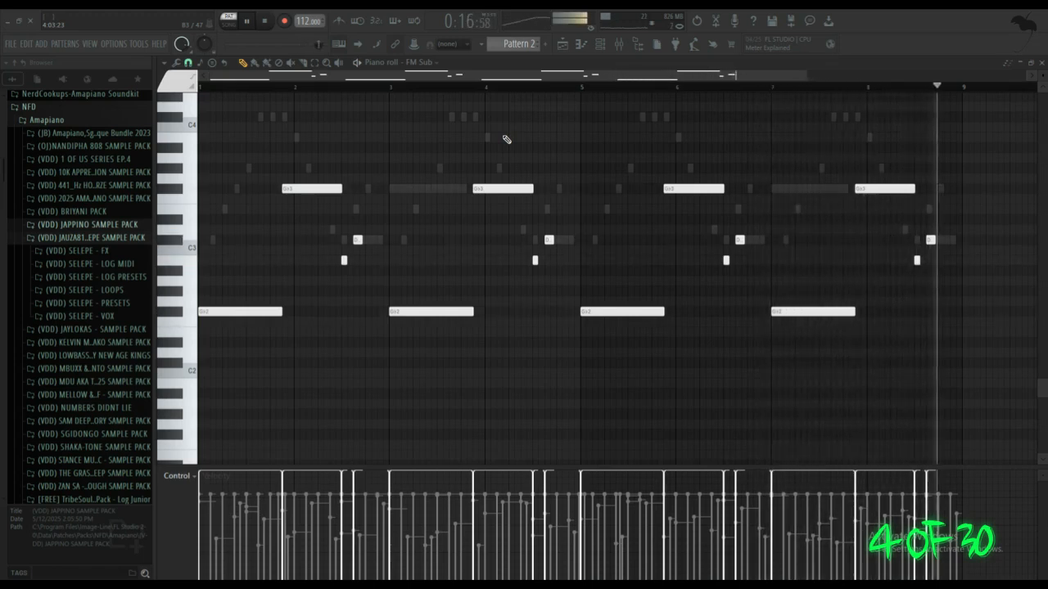
key(space)
key(F6)
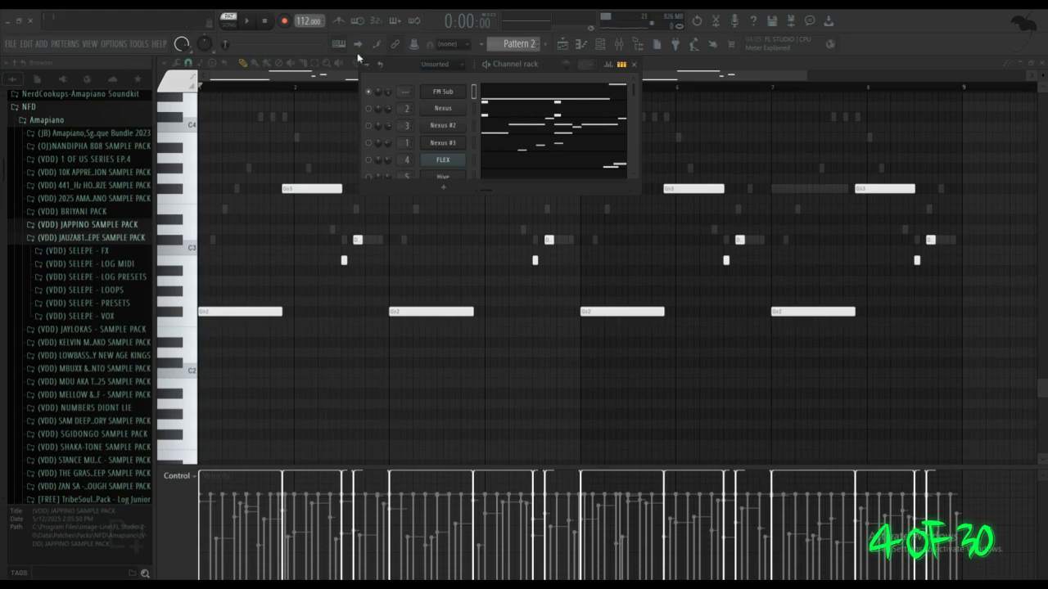
click(248, 23)
click(314, 72)
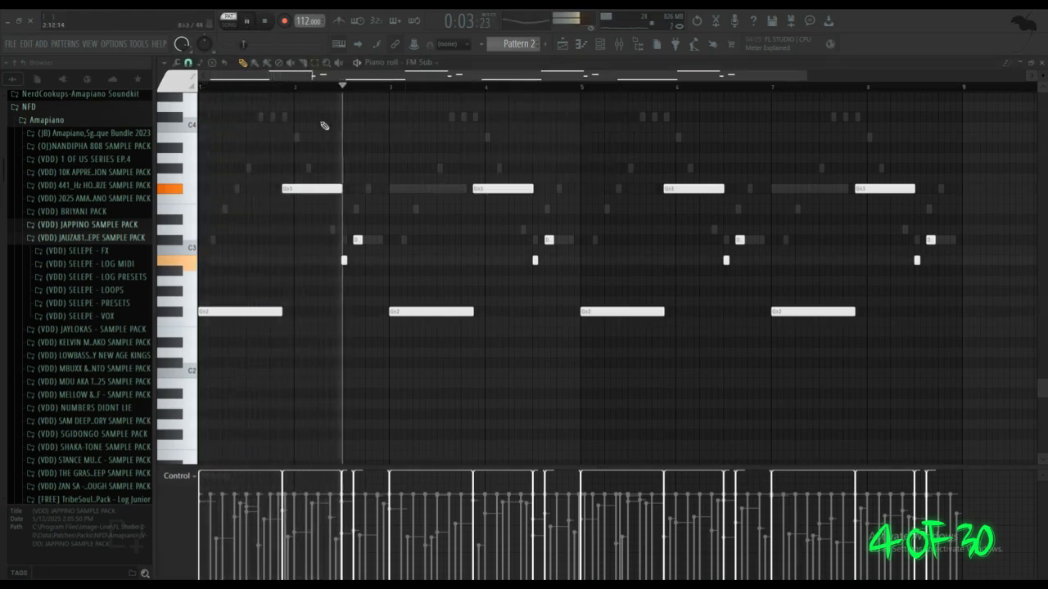
click(250, 20)
click(597, 45)
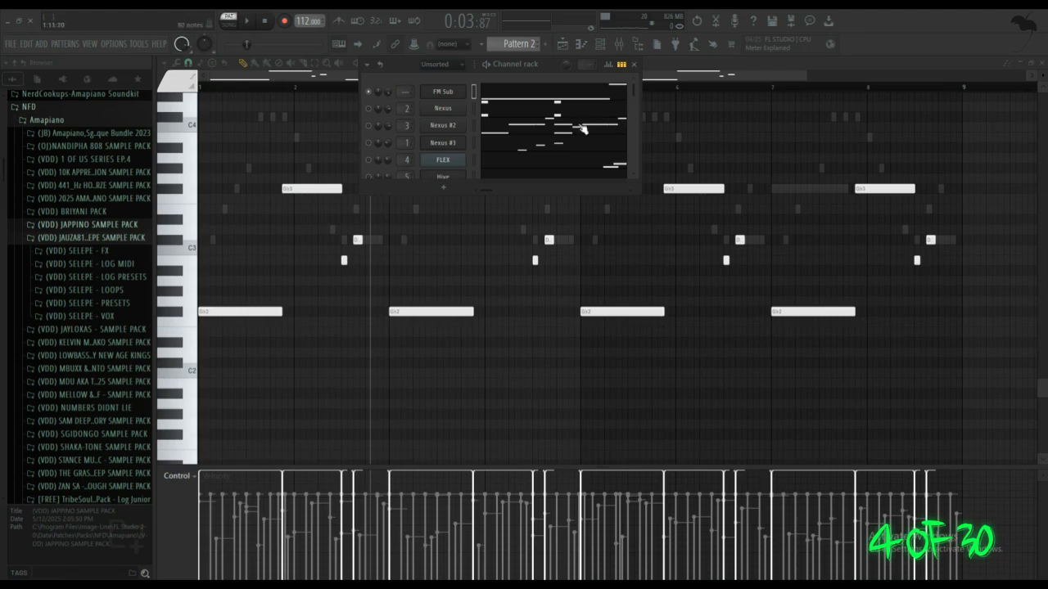
Unmute the FLEX channel and open its notes in the piano roll.
scroll(582, 129, down, 3)
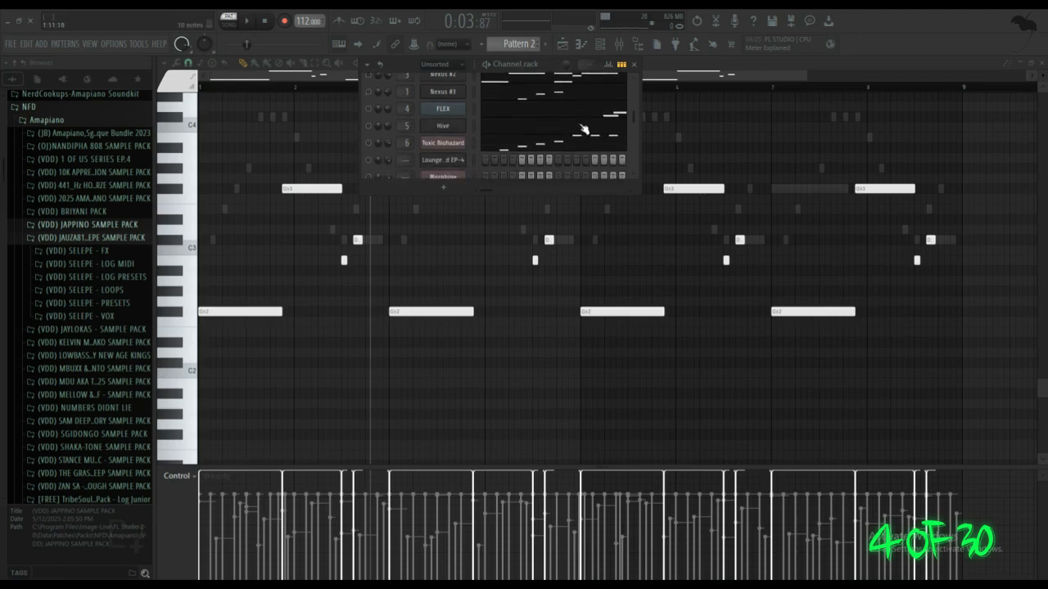
scroll(573, 125, up, 3)
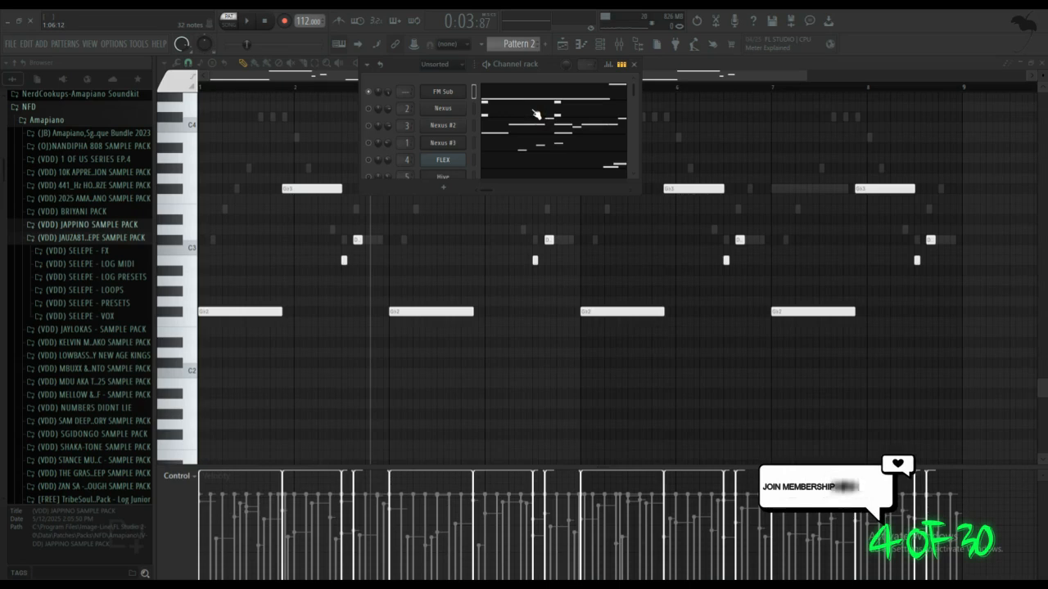
scroll(537, 115, down, 3)
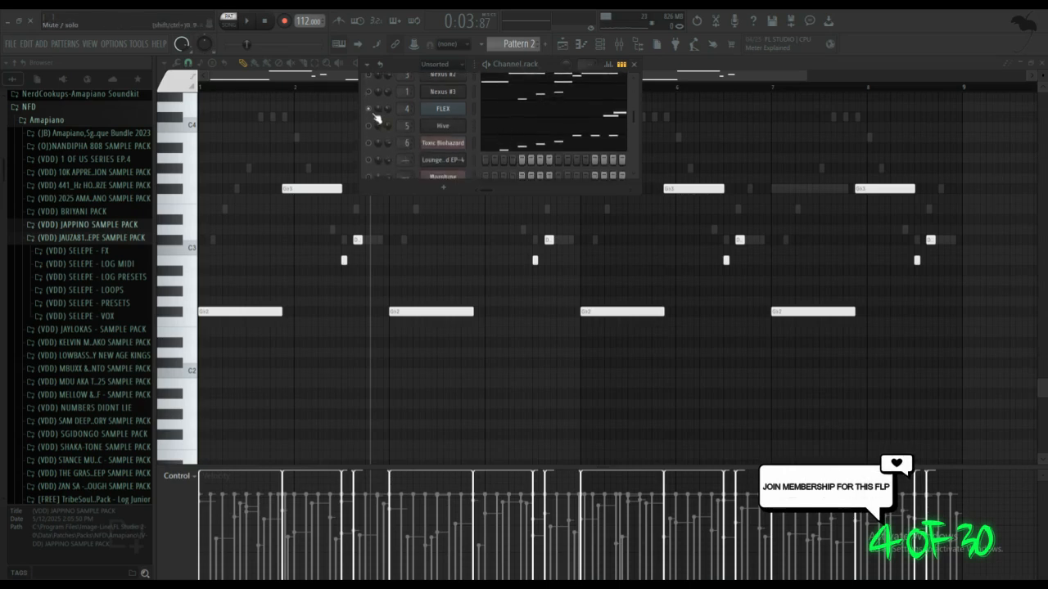
click(537, 120)
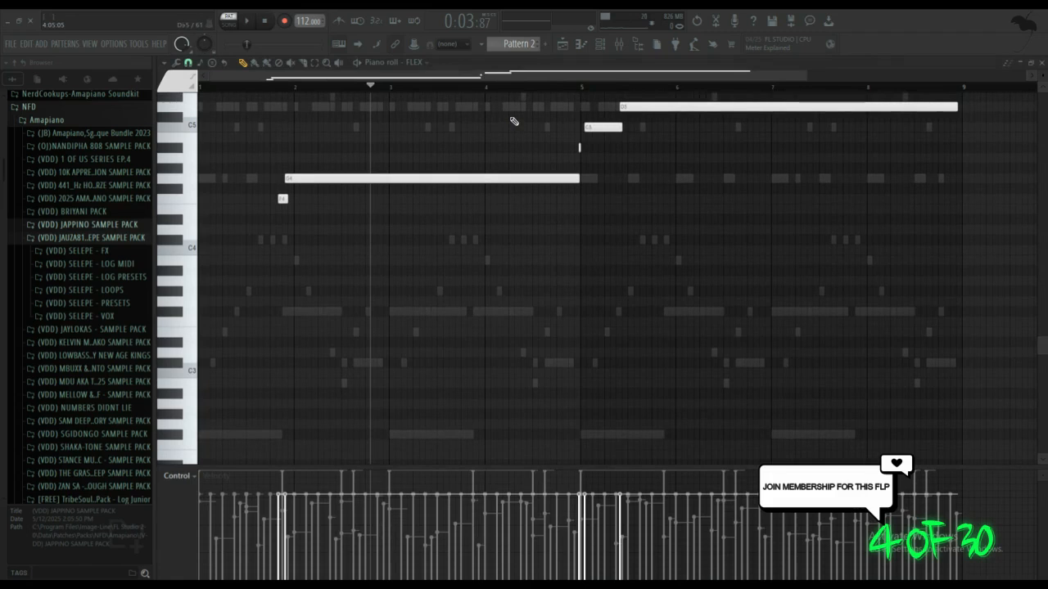
Play the start of the FLEX part and delete the stray short high note just after bar 2.
key(space)
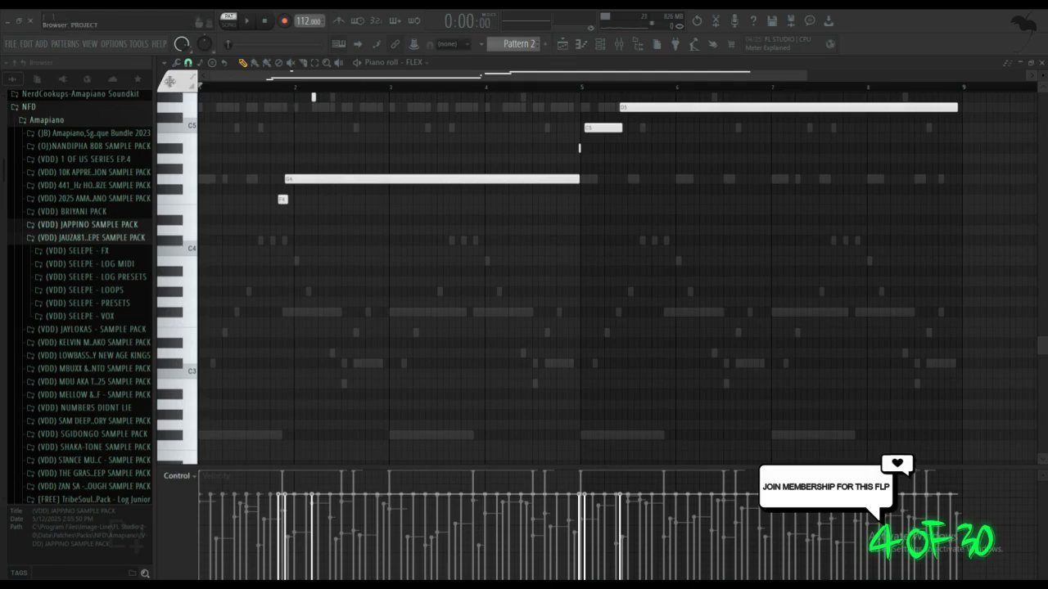
key(space)
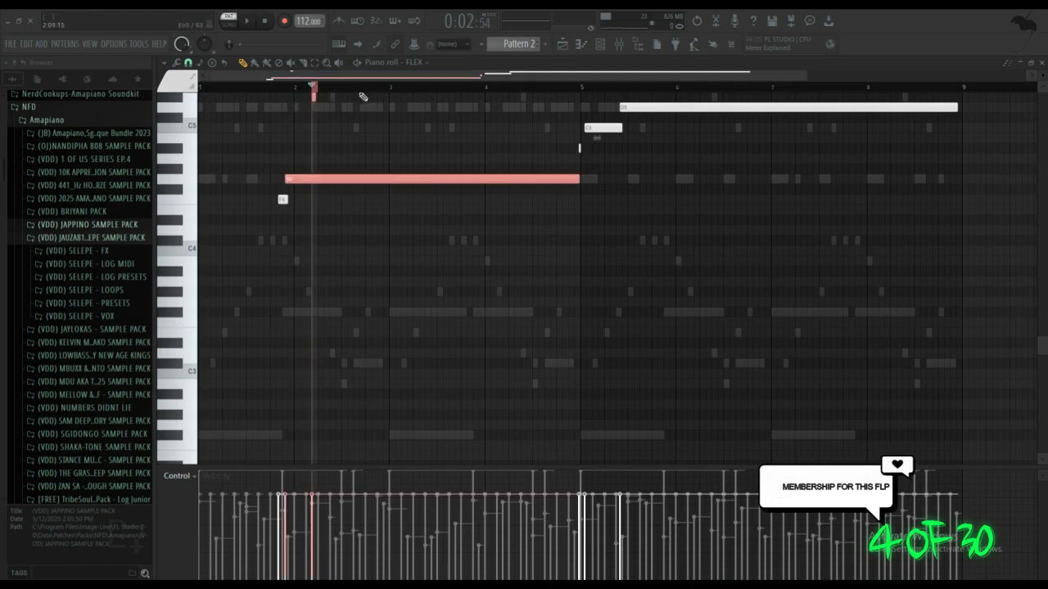
double_click(283, 86)
right_click(314, 97)
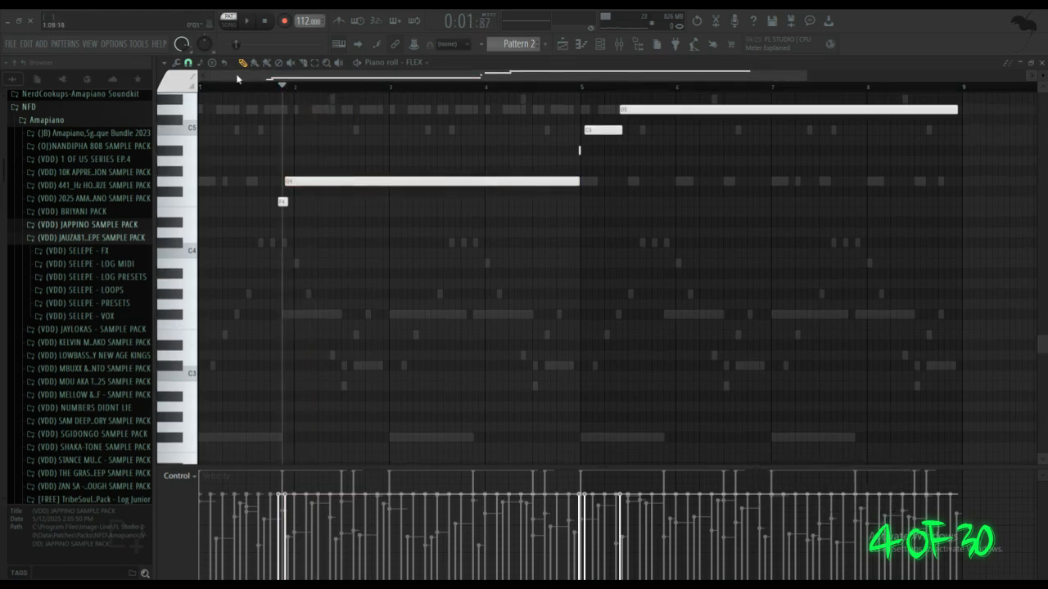
Unmute the Nexus channel alongside FM Sub and FLEX and open its notes in the piano roll.
click(600, 44)
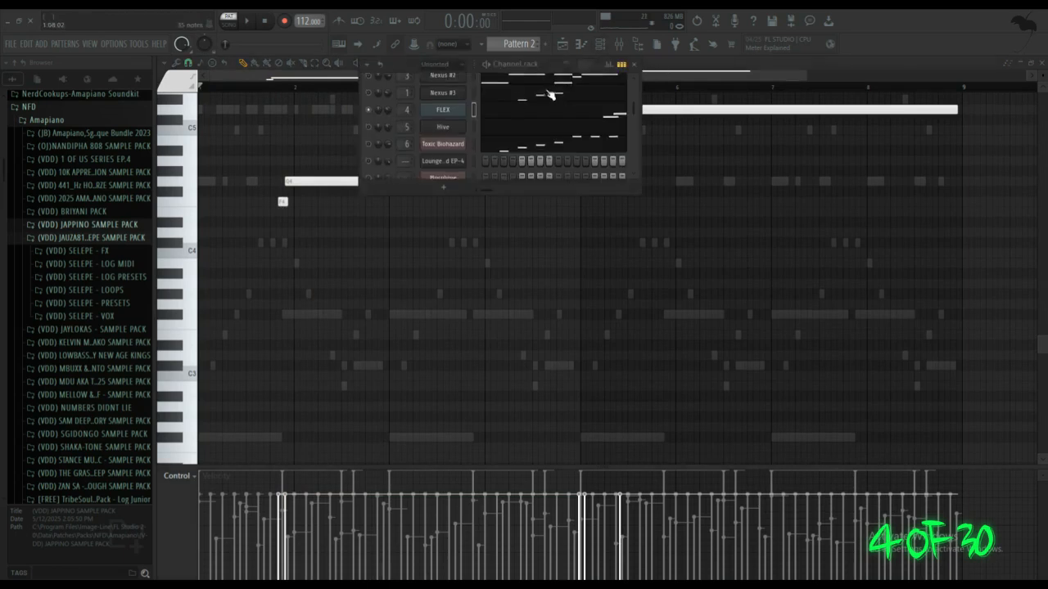
scroll(551, 95, up, 3)
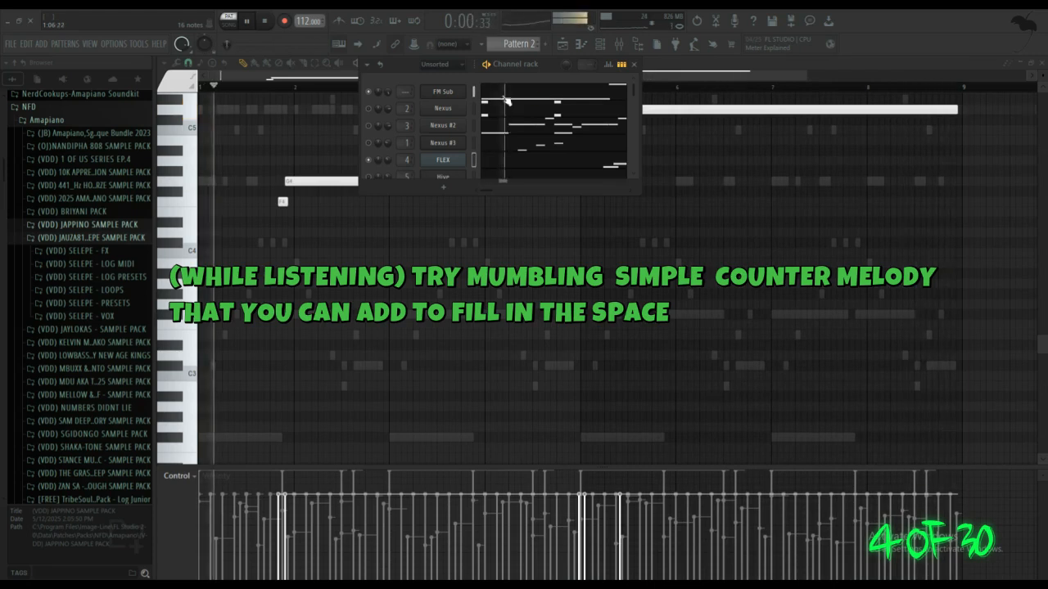
click(370, 111)
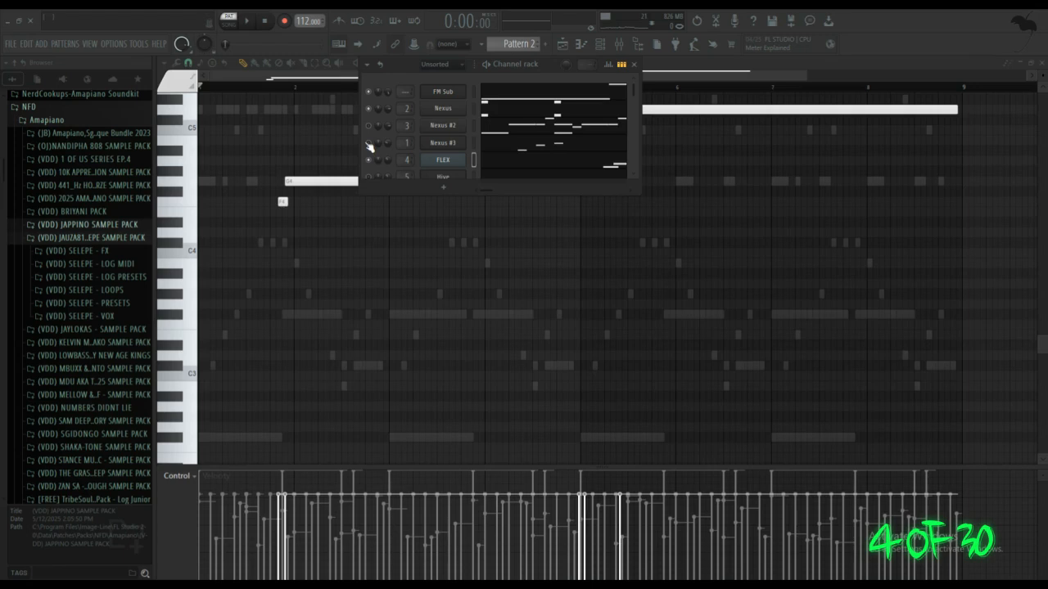
click(498, 112)
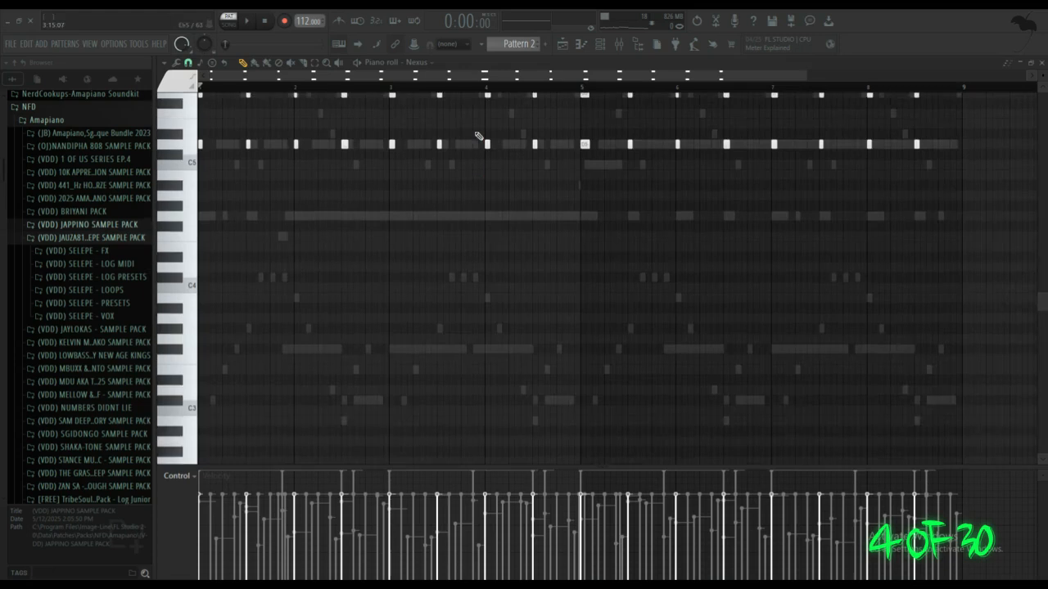
scroll(471, 142, up, 3)
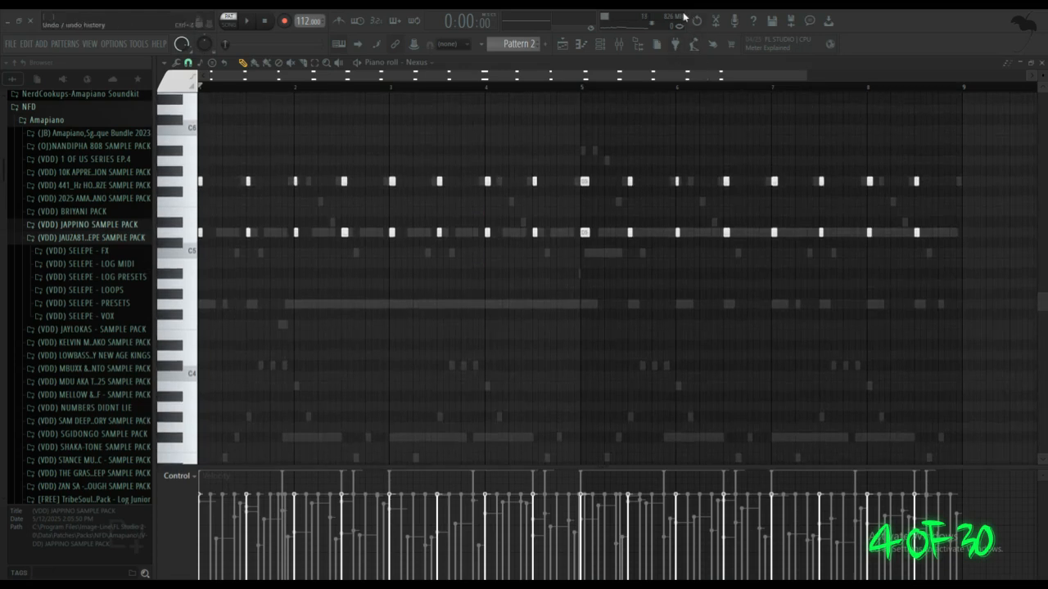
Unmute the Nexus #3 channel, view its counter-melody in the piano roll and play it with the other active channels.
click(599, 47)
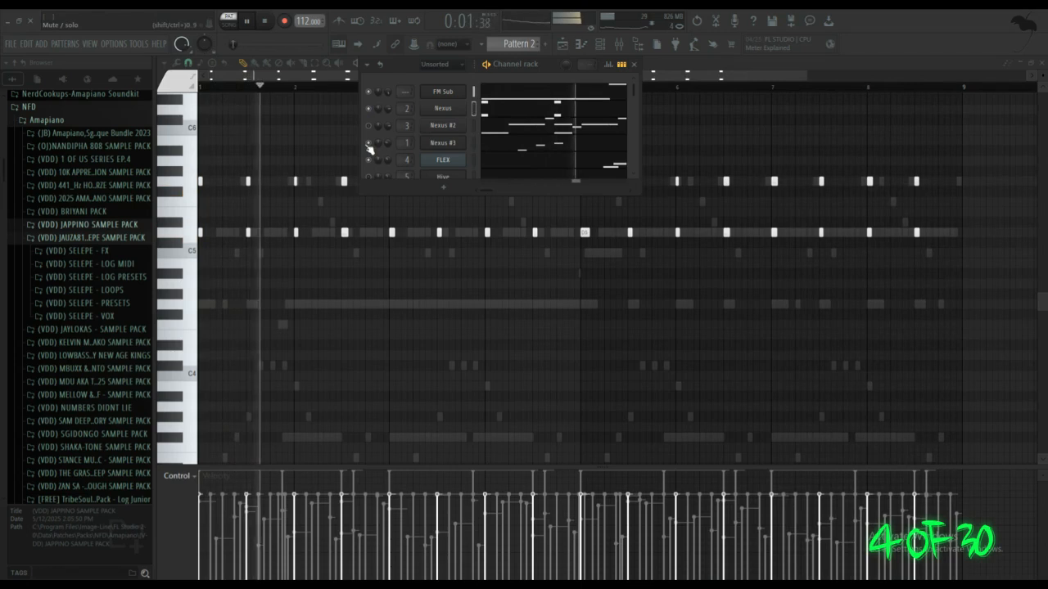
click(505, 143)
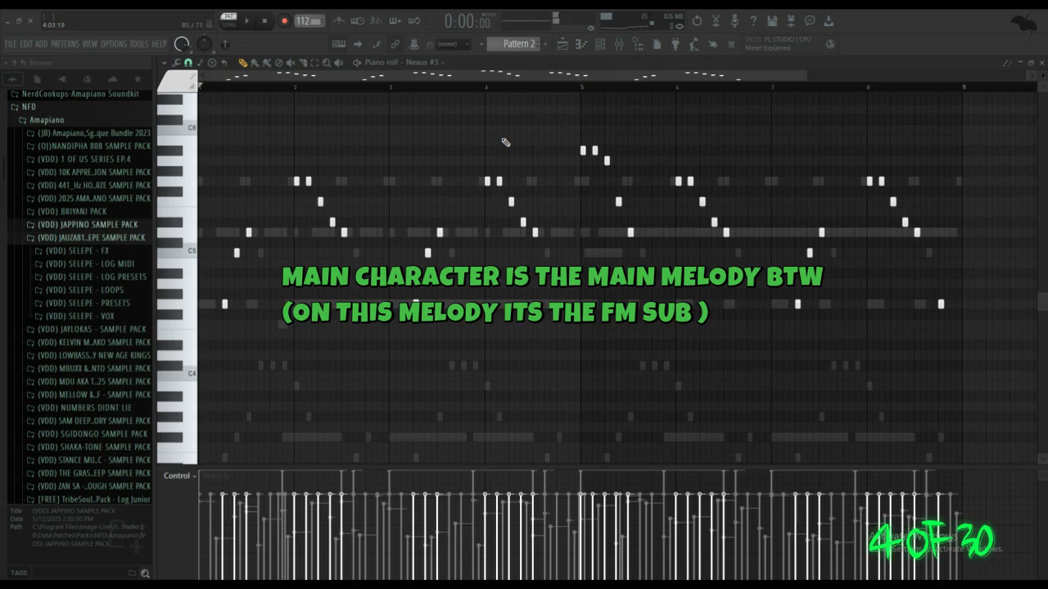
click(609, 45)
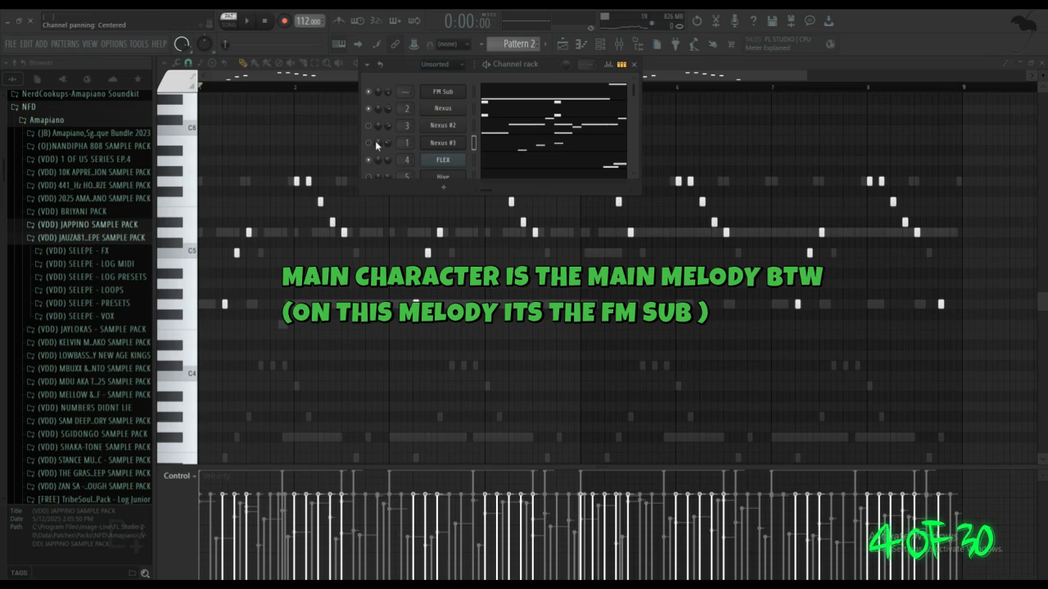
key(space)
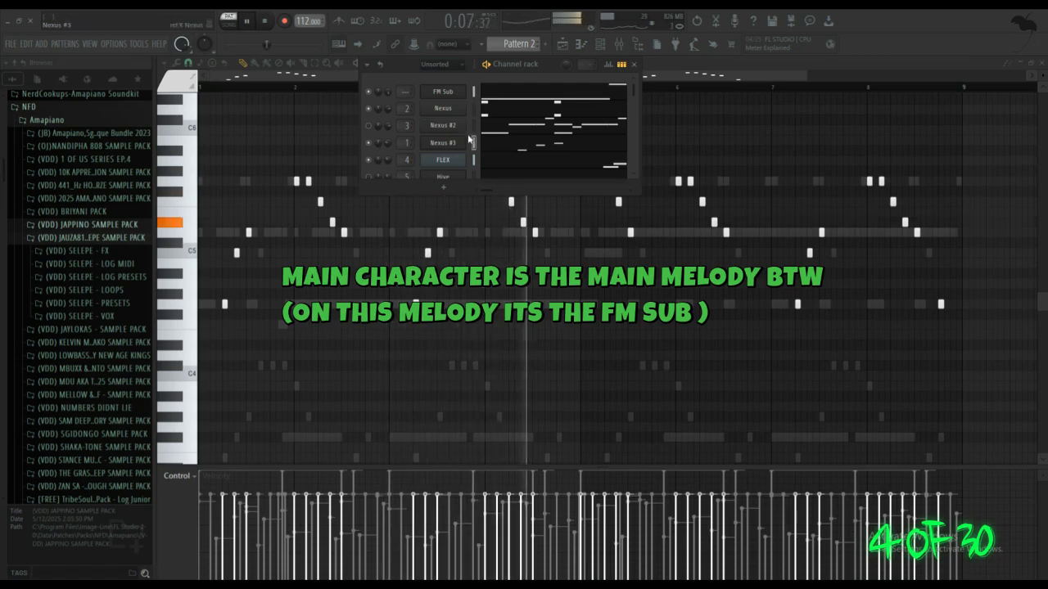
Unmute the Nexus #2 channel, view its notes in the piano roll during playback and return to the channel rack.
scroll(377, 146, down, 2)
scroll(492, 141, up, 2)
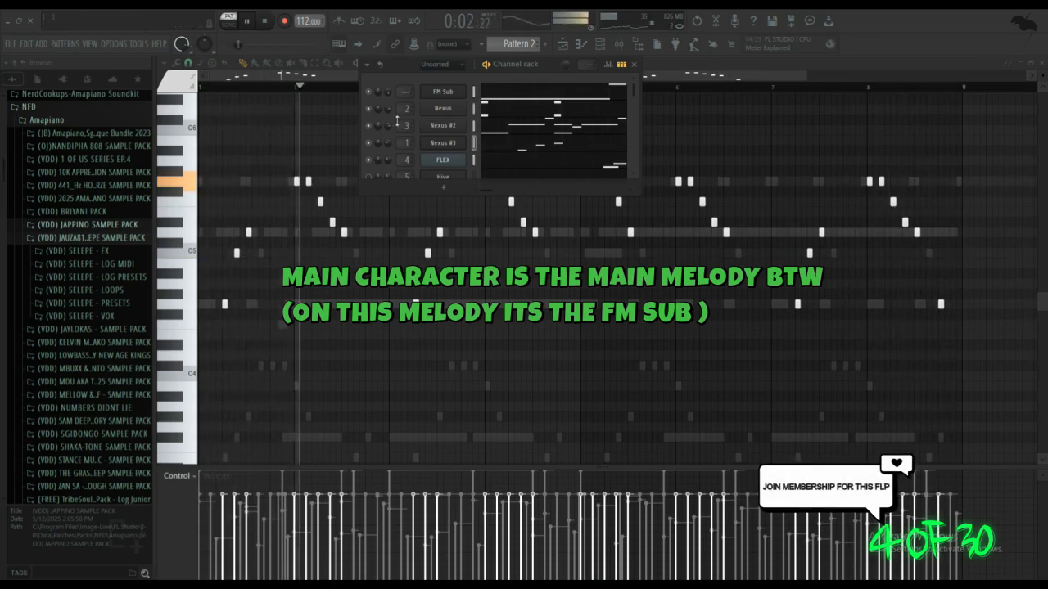
click(500, 125)
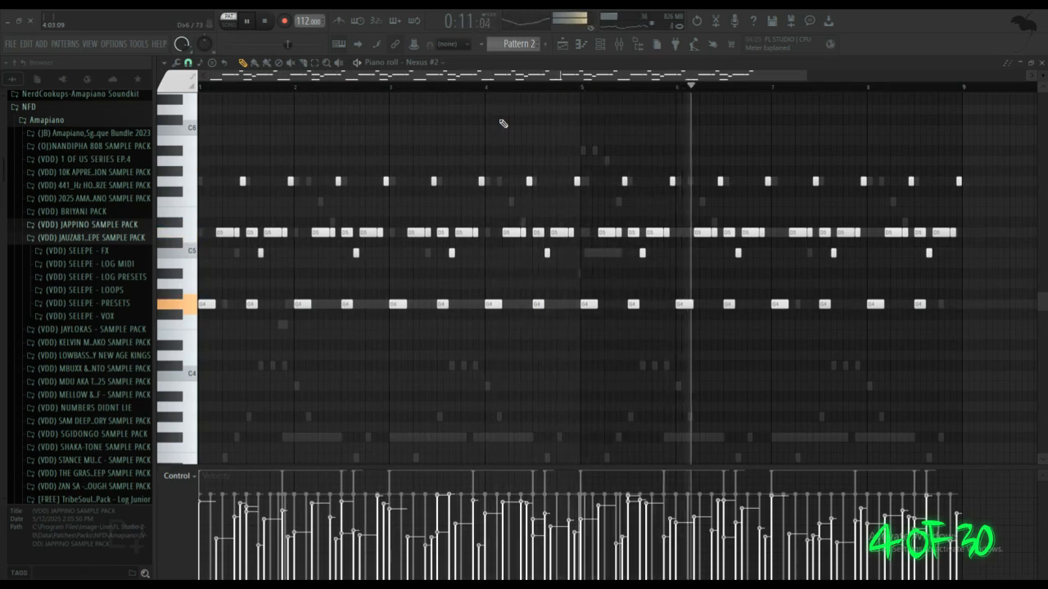
click(601, 45)
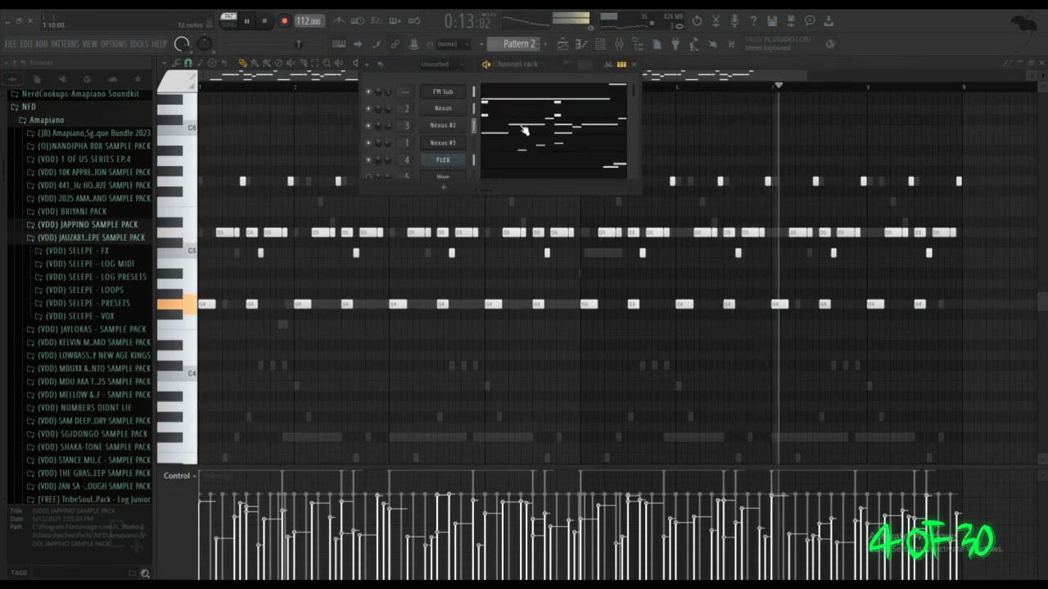
scroll(404, 144, down, 2)
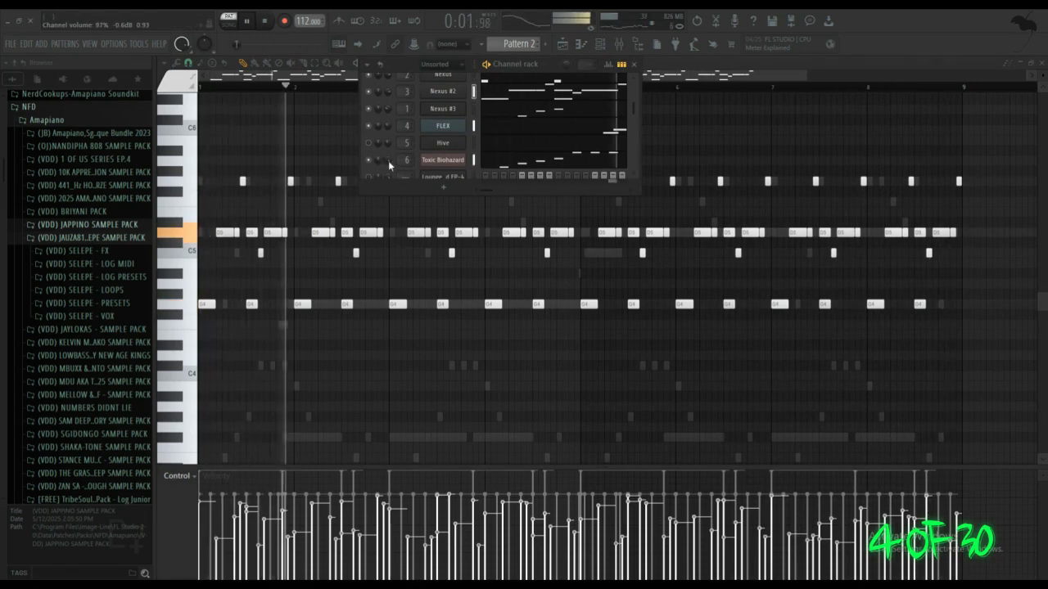
View the Toxic Biohazard channel's notes in the piano roll during playback and return to the channel rack.
click(512, 166)
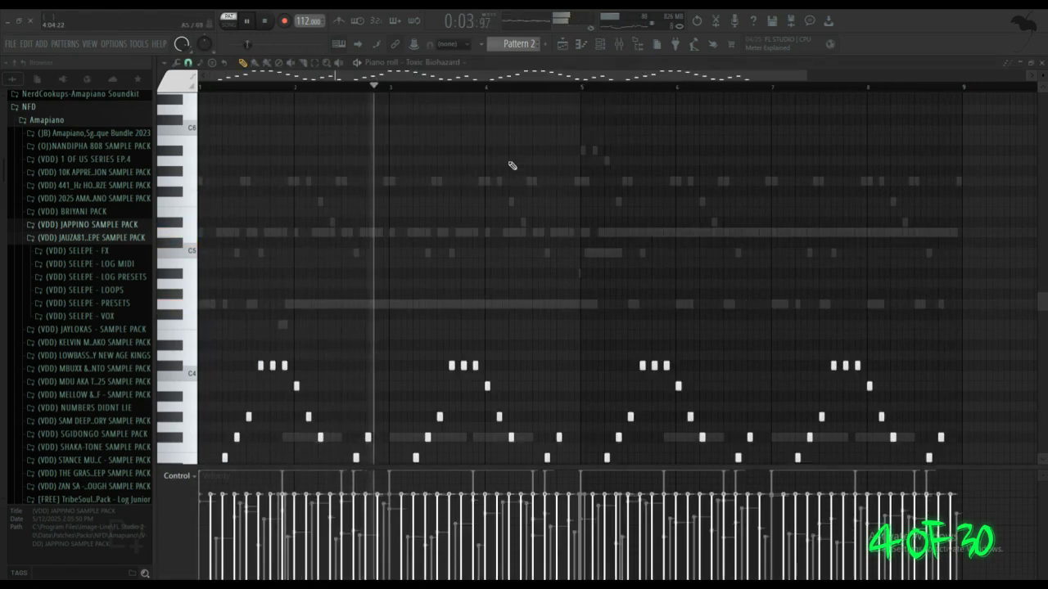
scroll(514, 167, down, 4)
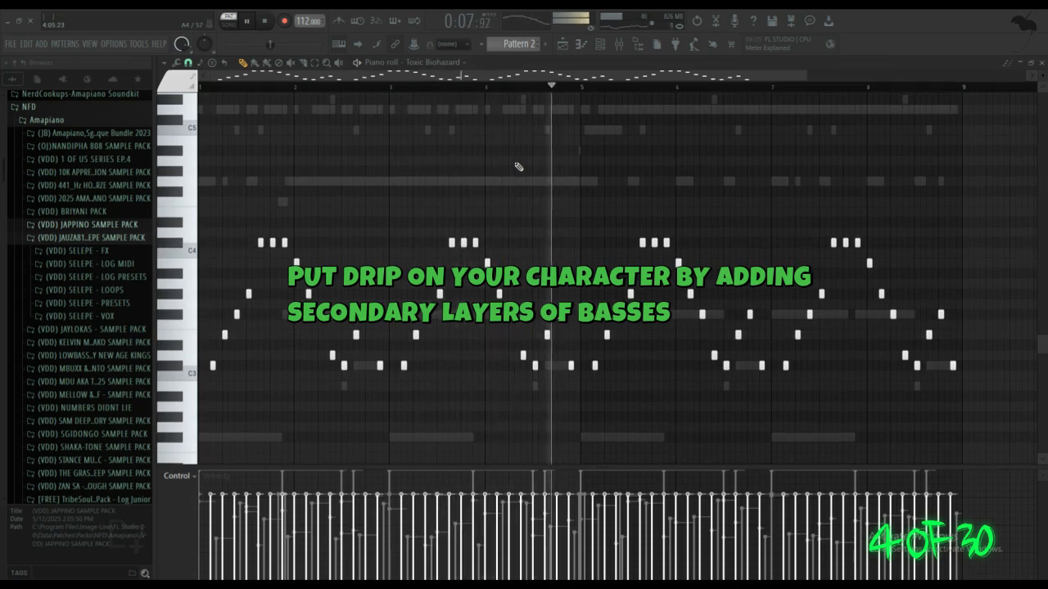
click(600, 46)
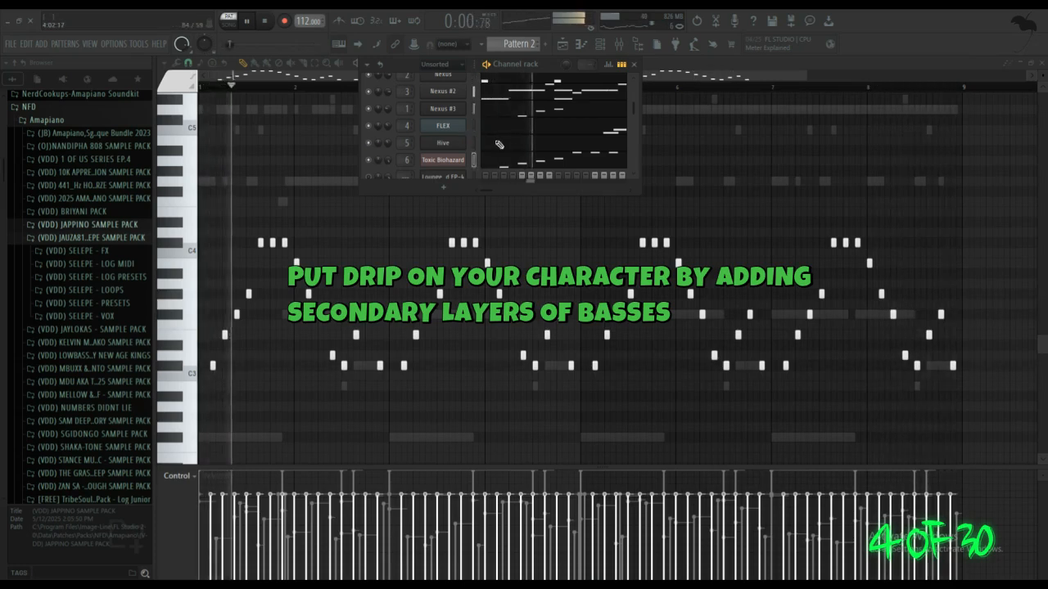
View the Hive bass layer's notes in the piano roll while the pattern plays, return to the channel rack and stop playback.
click(458, 141)
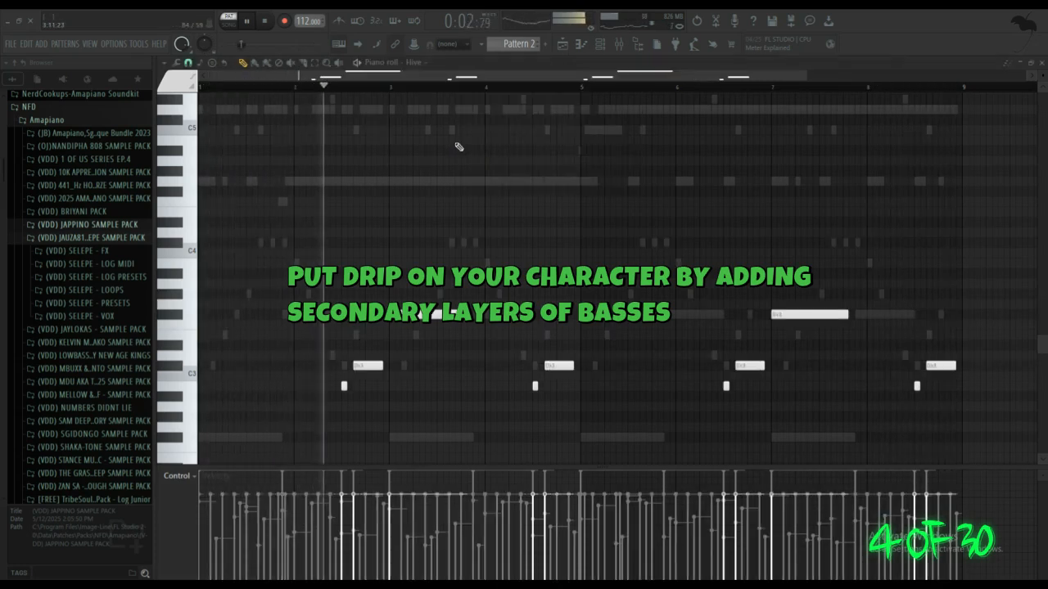
click(609, 49)
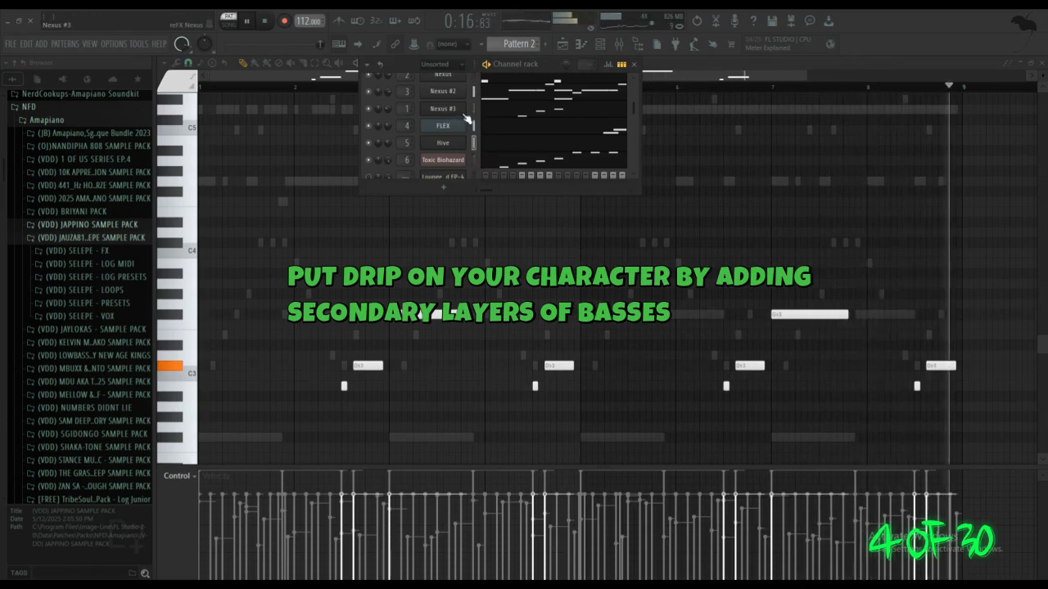
key(space)
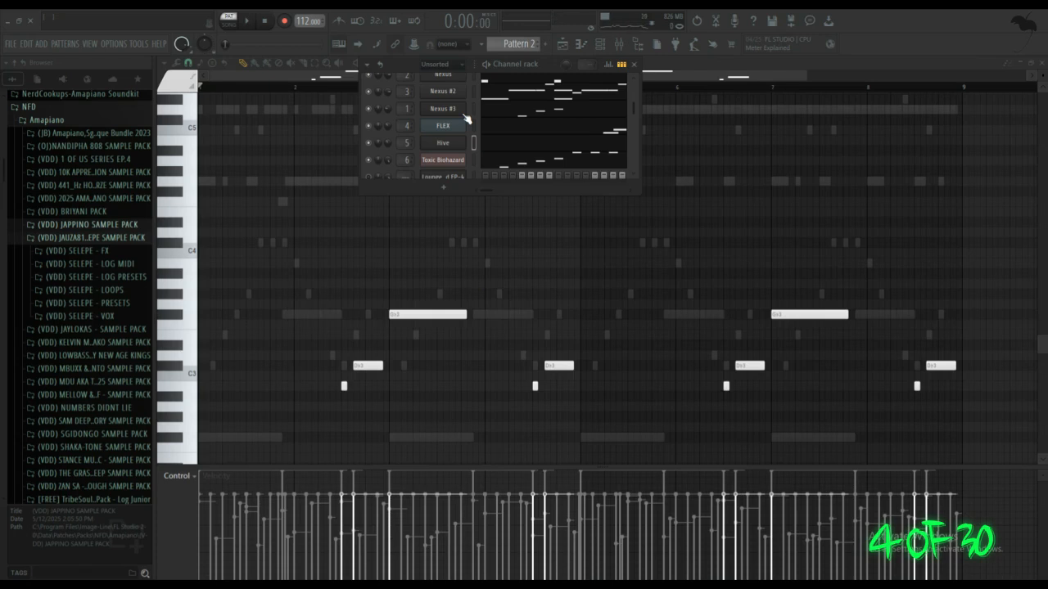
Review the Nexus notes and the FM Sub notes in the piano roll, comparing them with the other layers' ghost notes.
scroll(453, 125, up, 2)
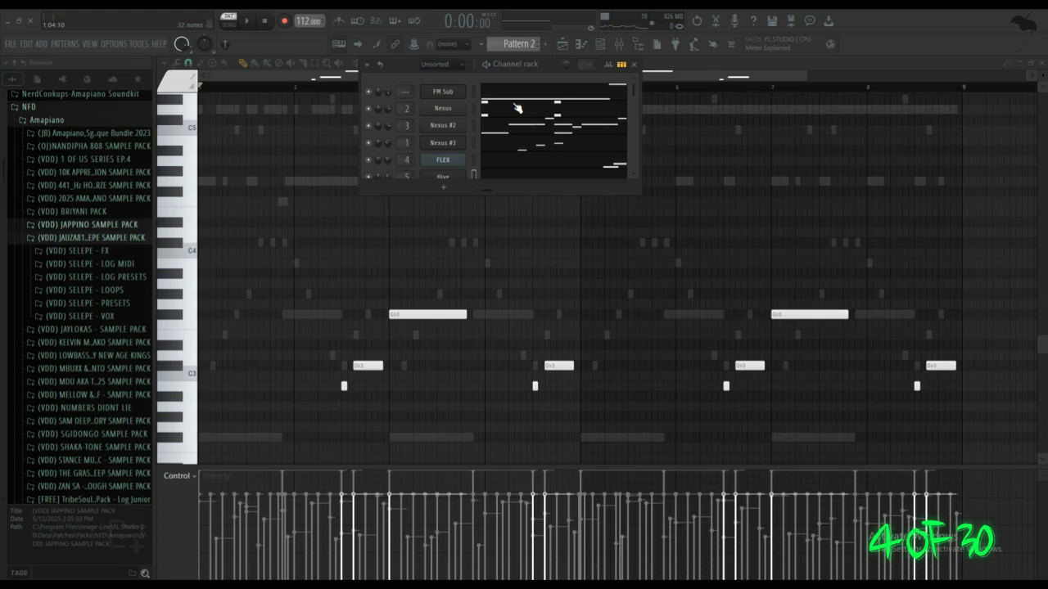
click(517, 108)
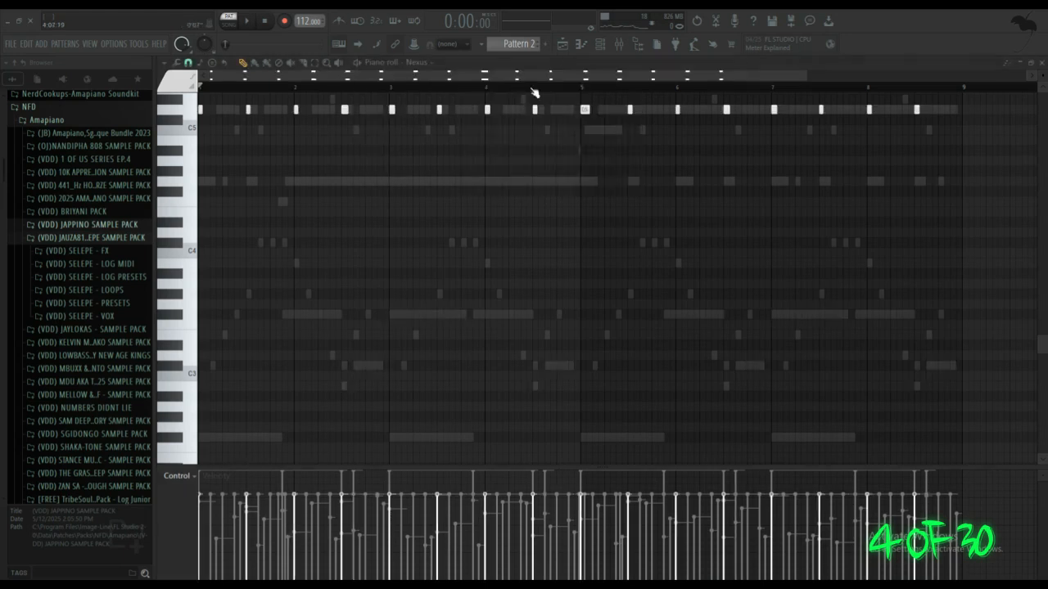
scroll(479, 98, up, 5)
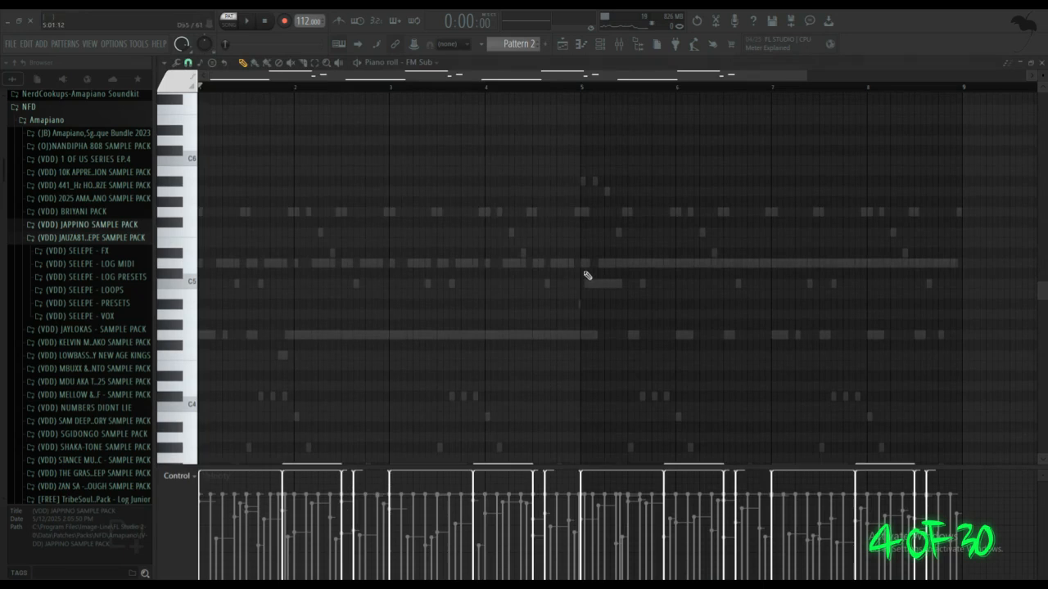
scroll(587, 276, down, 6)
scroll(664, 160, down, 5)
scroll(655, 168, up, 5)
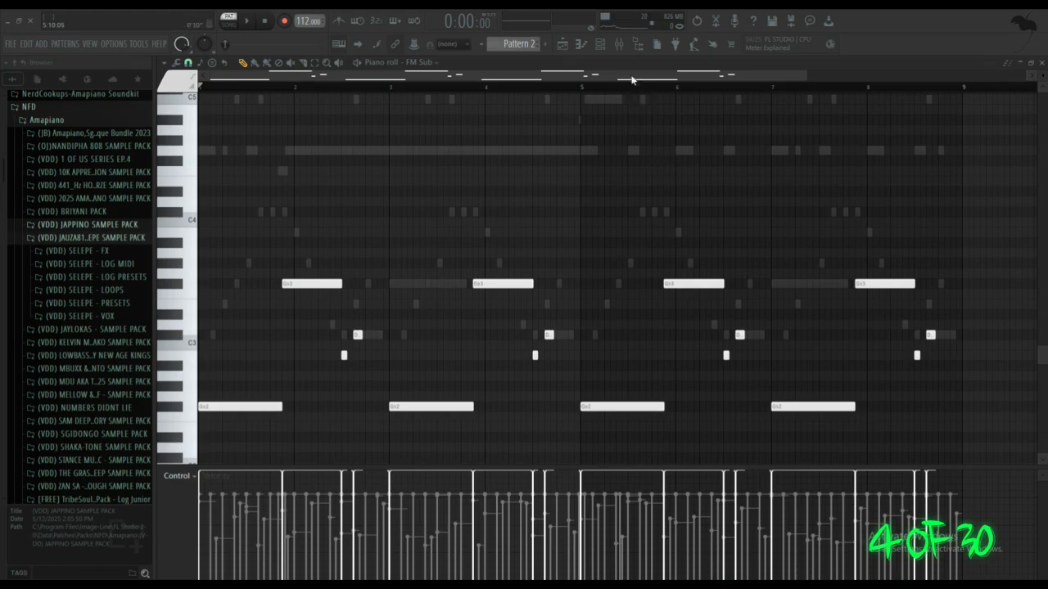
click(603, 44)
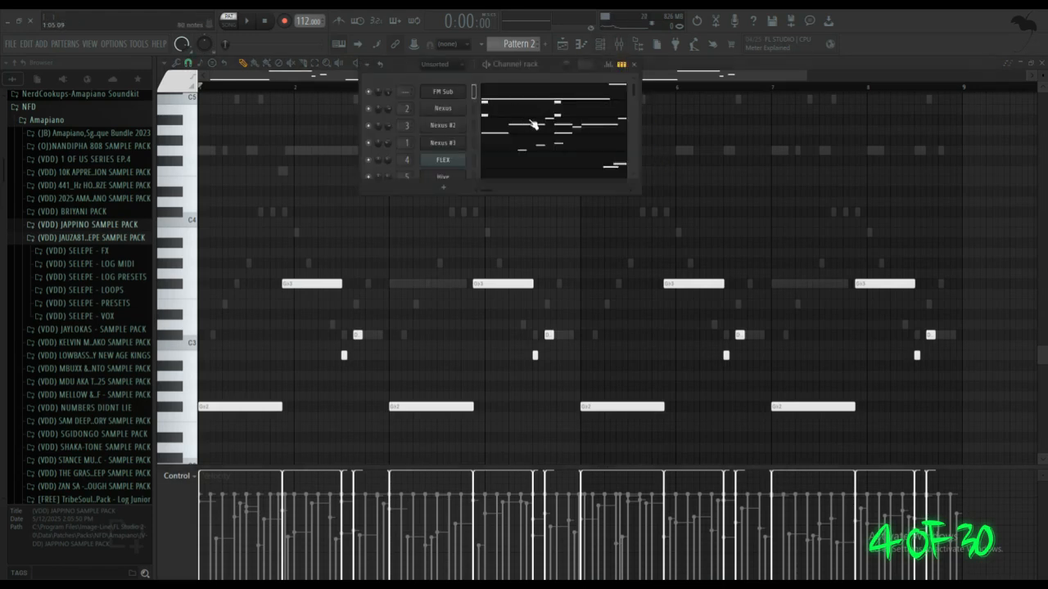
Start playing Pattern 2 and clone the Toxic Biohazard channel.
key(space)
scroll(540, 131, down, 2)
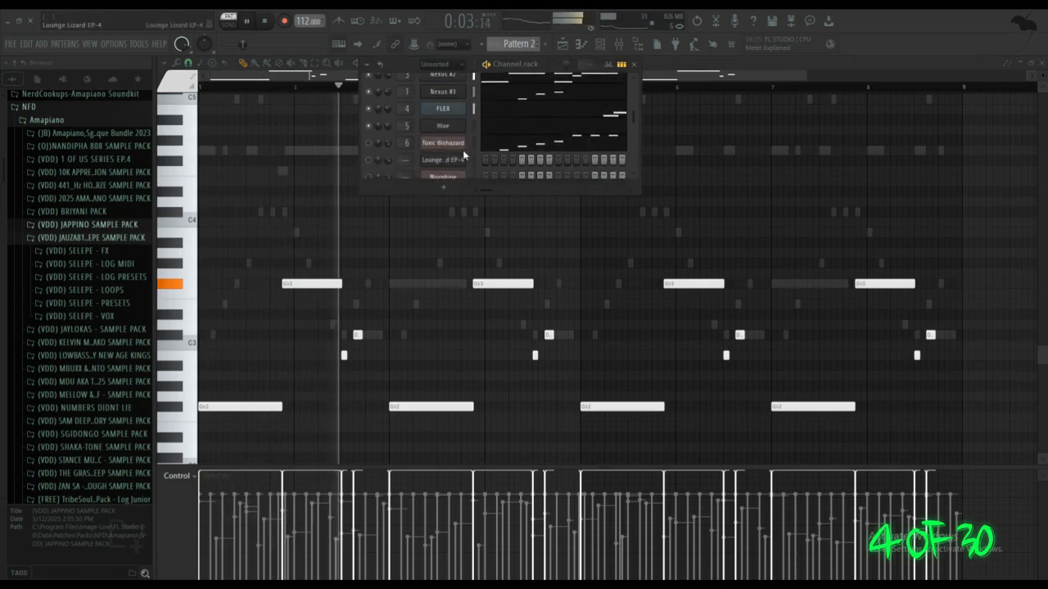
right_click(440, 143)
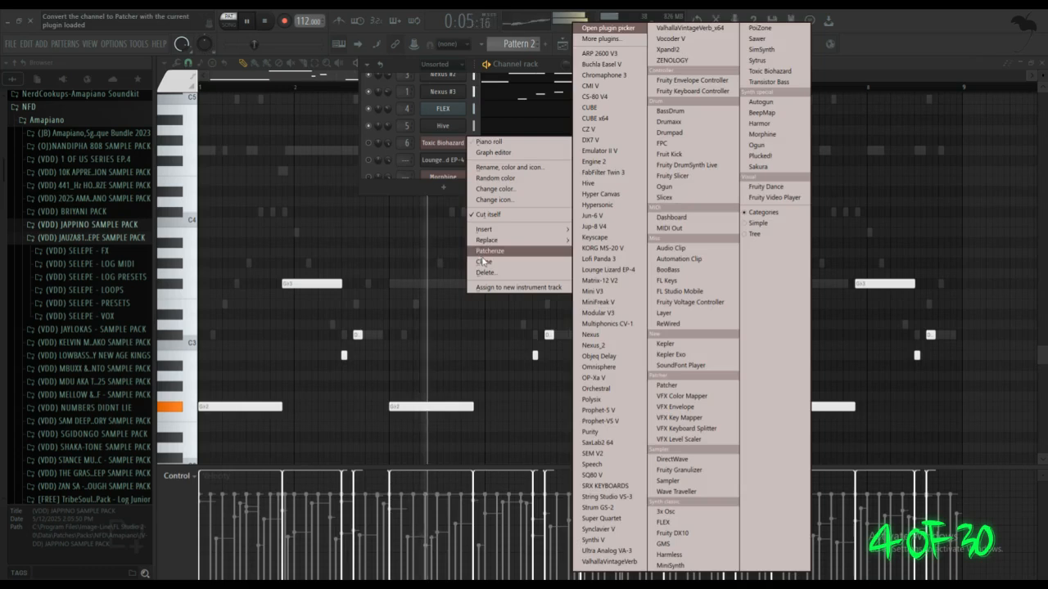
click(485, 262)
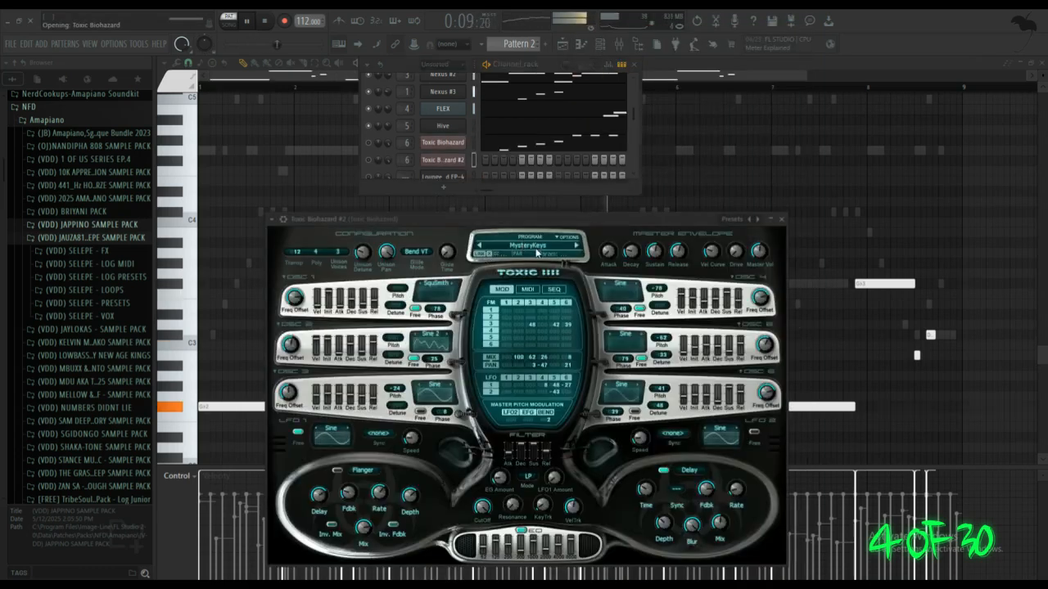
Load the Moron's Organ ToTc preset from the Keyboards bank into Toxic Biohazard #2.
click(537, 253)
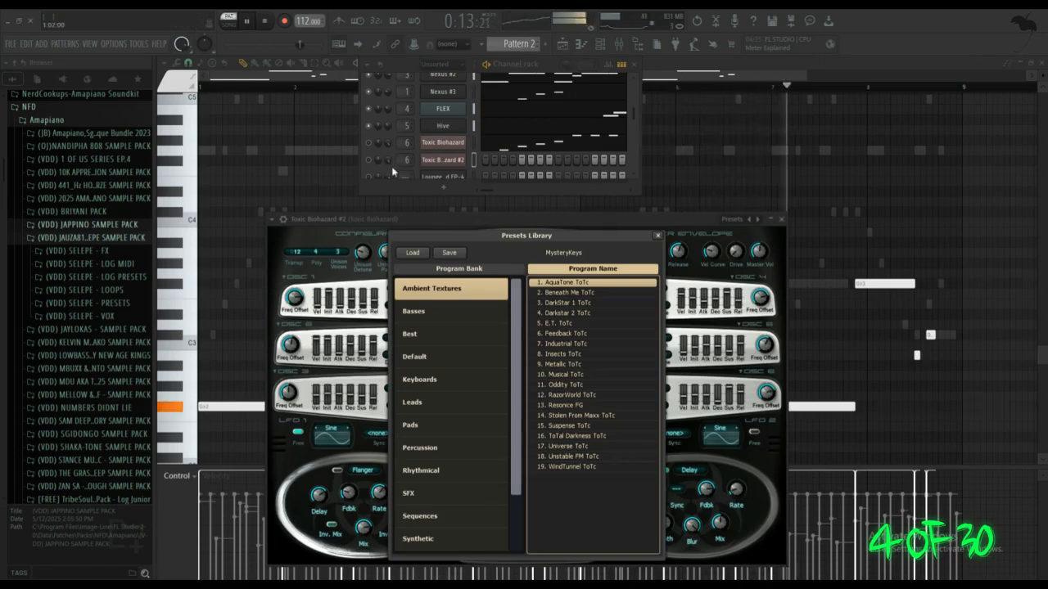
click(422, 378)
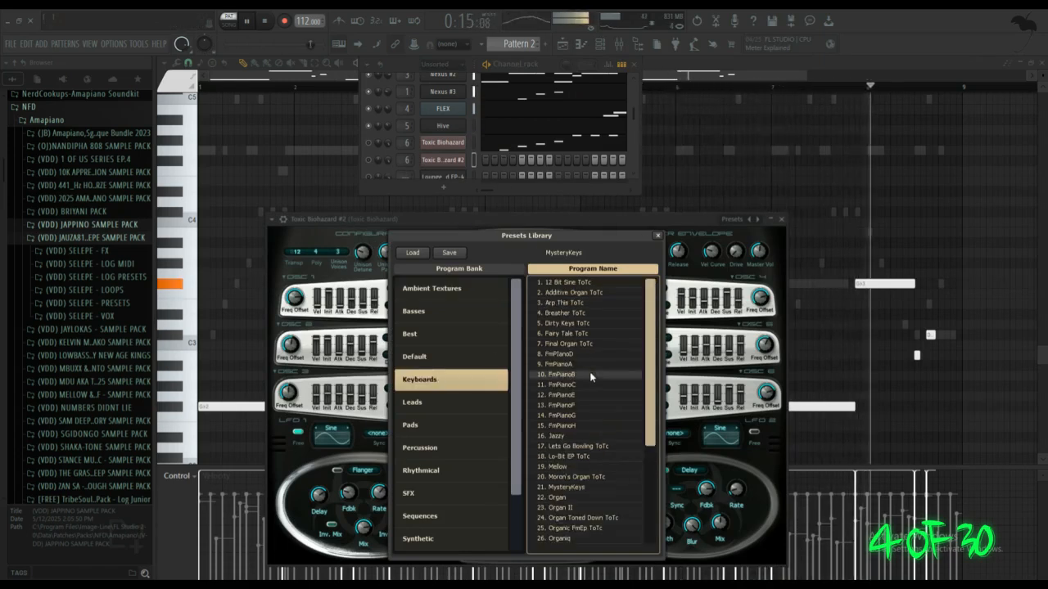
scroll(590, 409, down, 1)
click(589, 446)
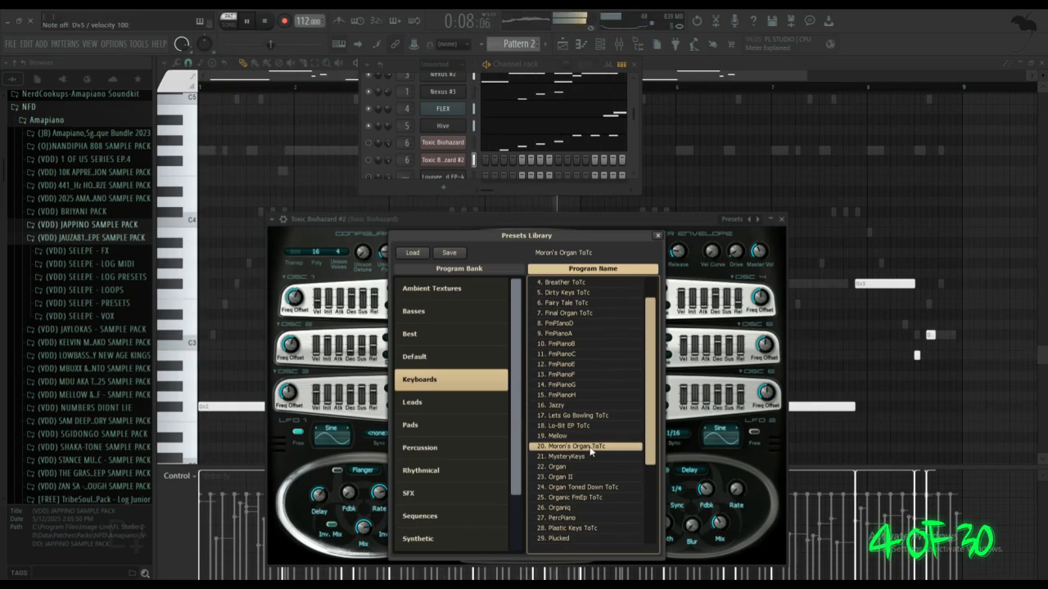
Set the root note of Toxic Biohazard #2 to E♭4 in its channel settings.
click(283, 220)
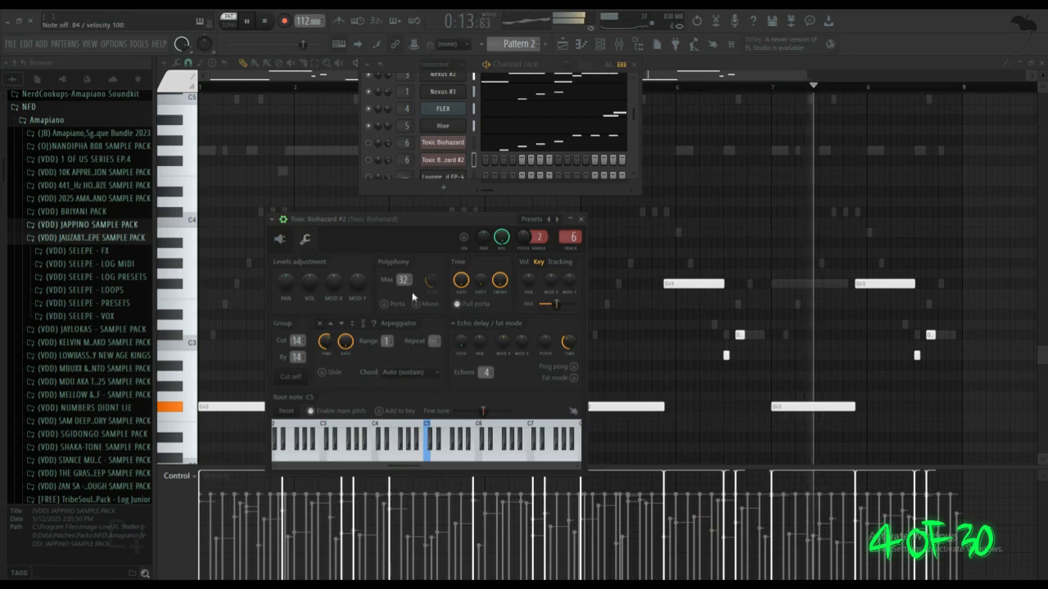
right_click(413, 437)
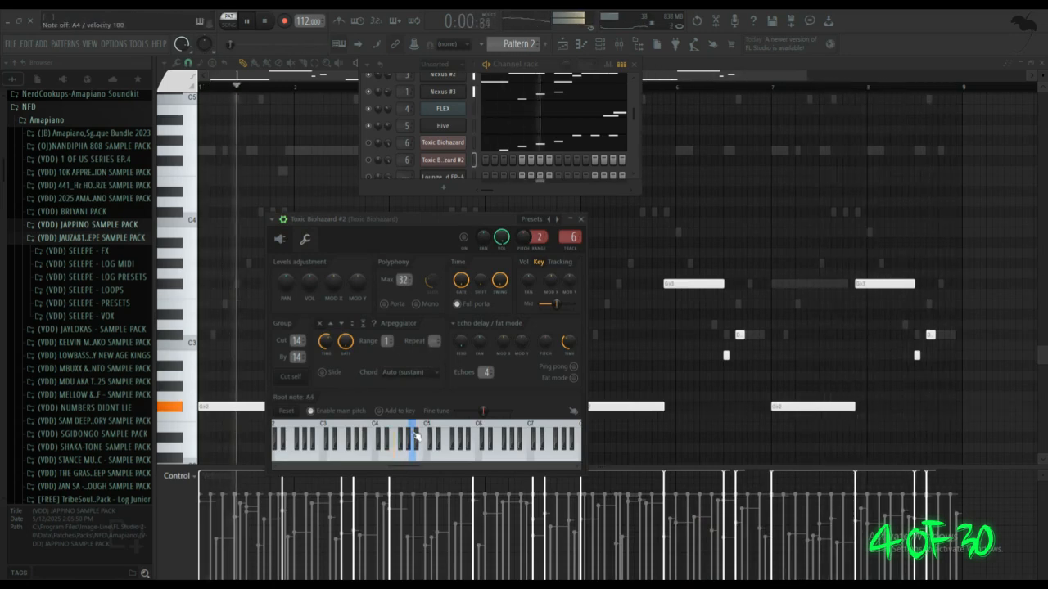
right_click(388, 440)
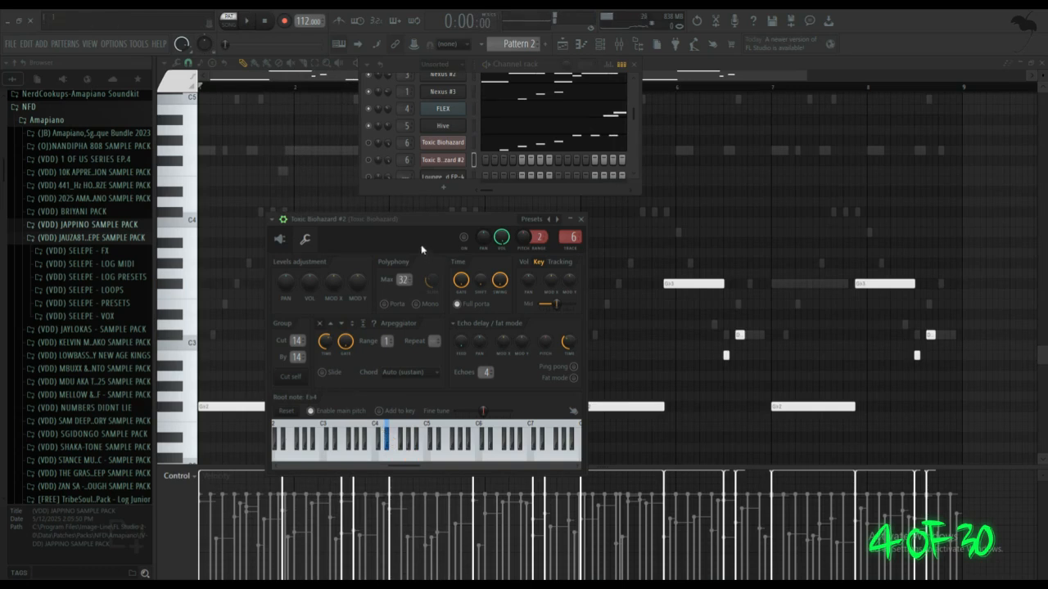
Unmute Toxic Biohazard #2 without a mixer track assigned and record a played organ part into it over Pattern 2.
click(406, 159)
click(450, 170)
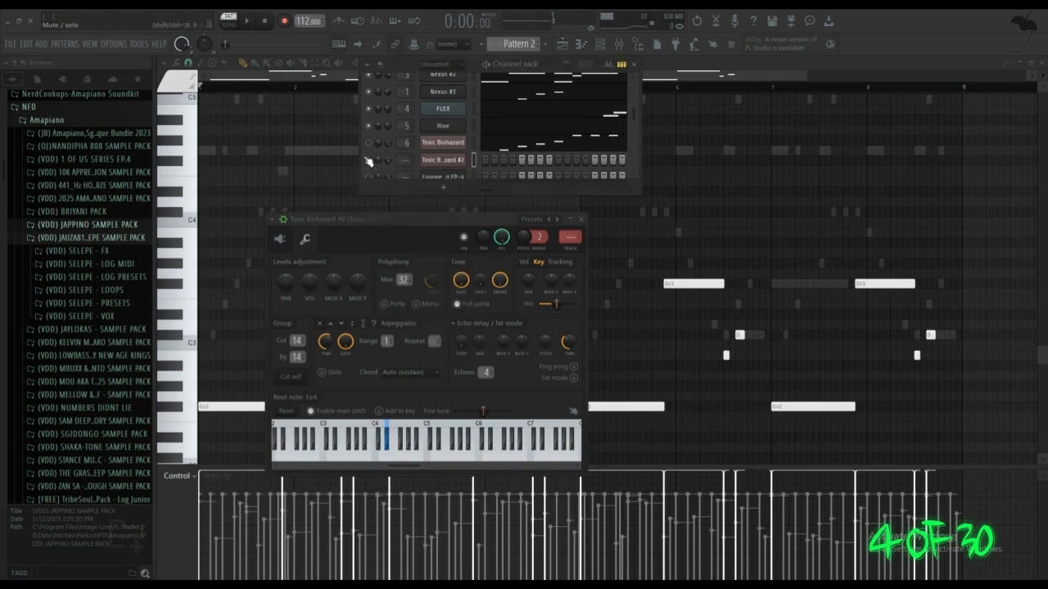
click(254, 15)
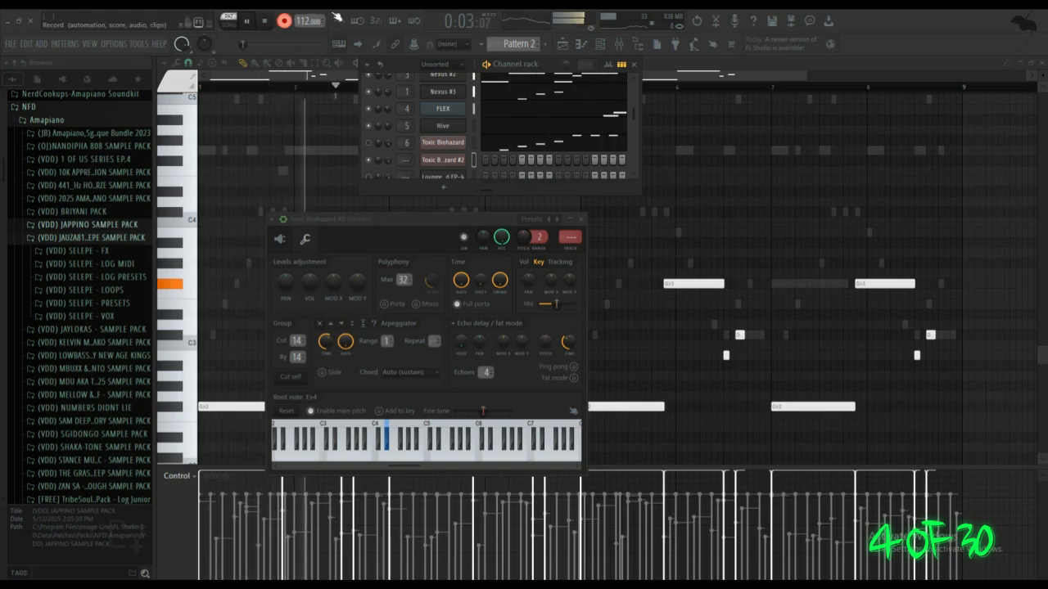
key(space)
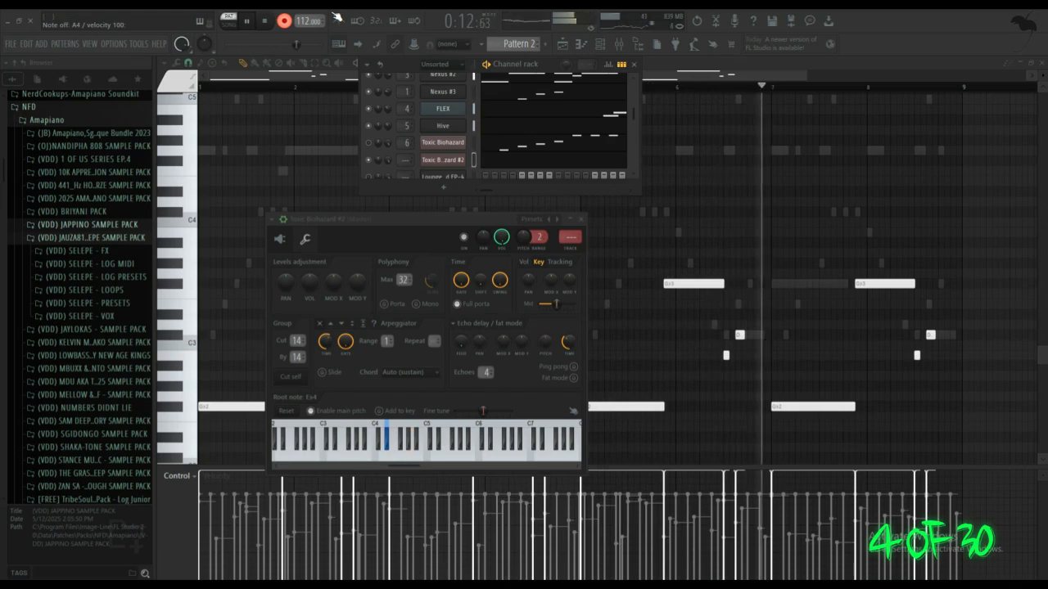
click(264, 20)
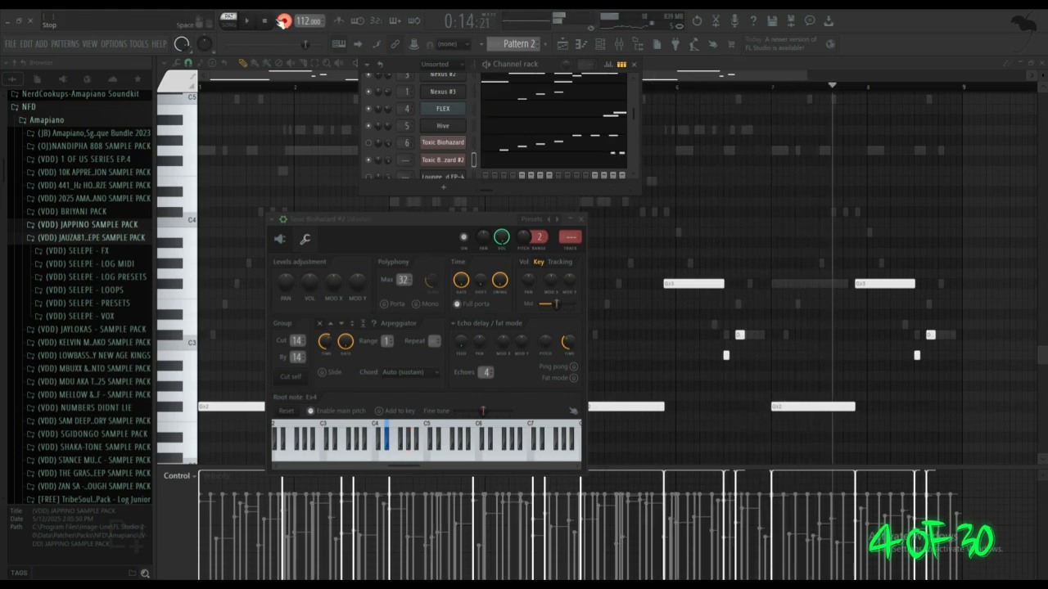
Open the recorded Toxic Biohazard #2 notes in the piano roll and delete all notes before bar 5.
click(524, 150)
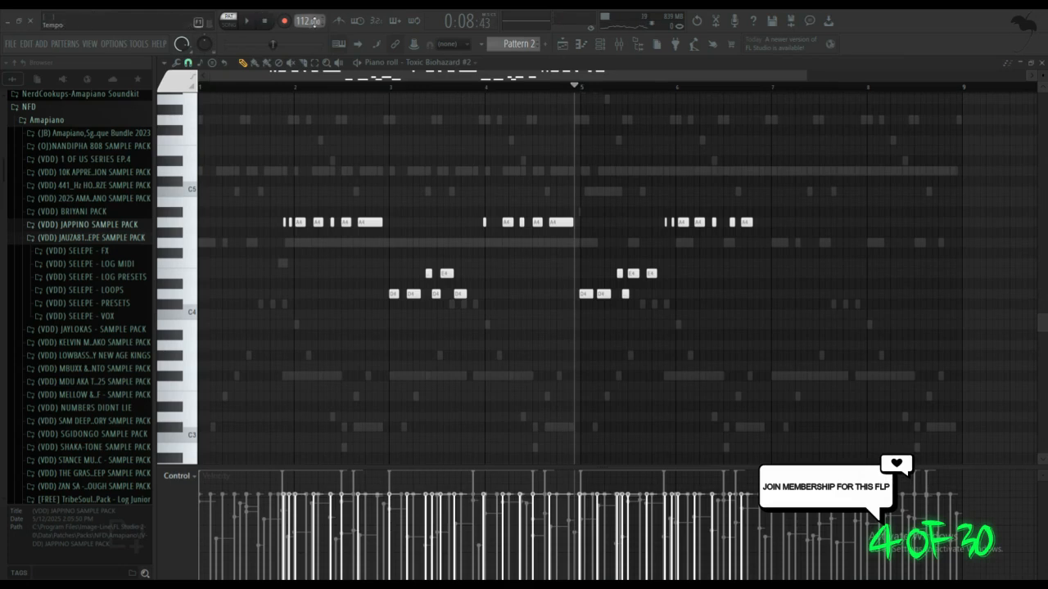
drag(560, 160, 47, 431)
key(Delete)
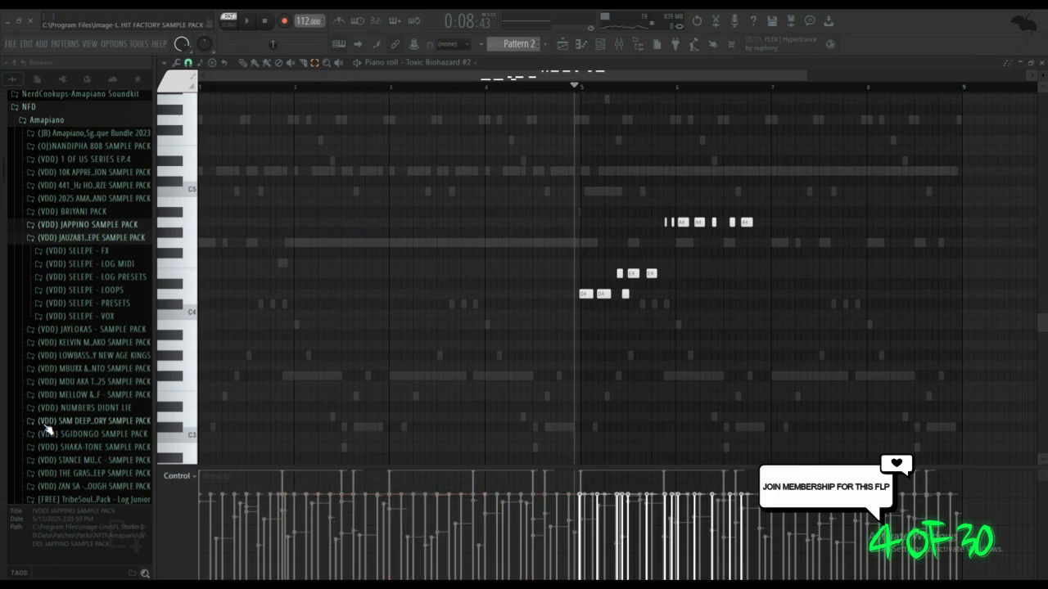
Quantize the remaining Toxic Biohazard #2 notes with the Default template settings.
click(251, 21)
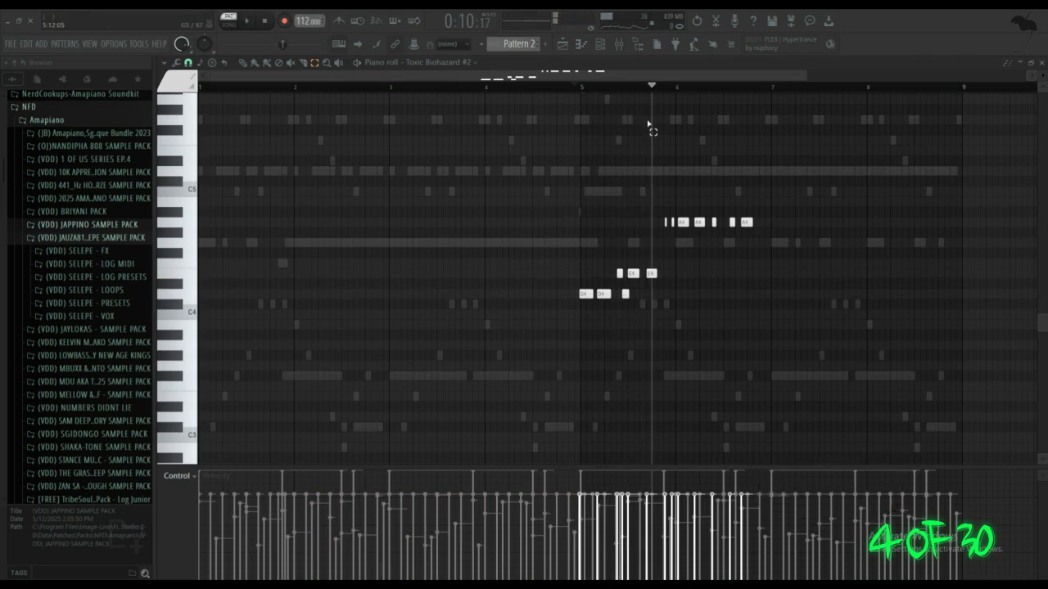
key(alt+q)
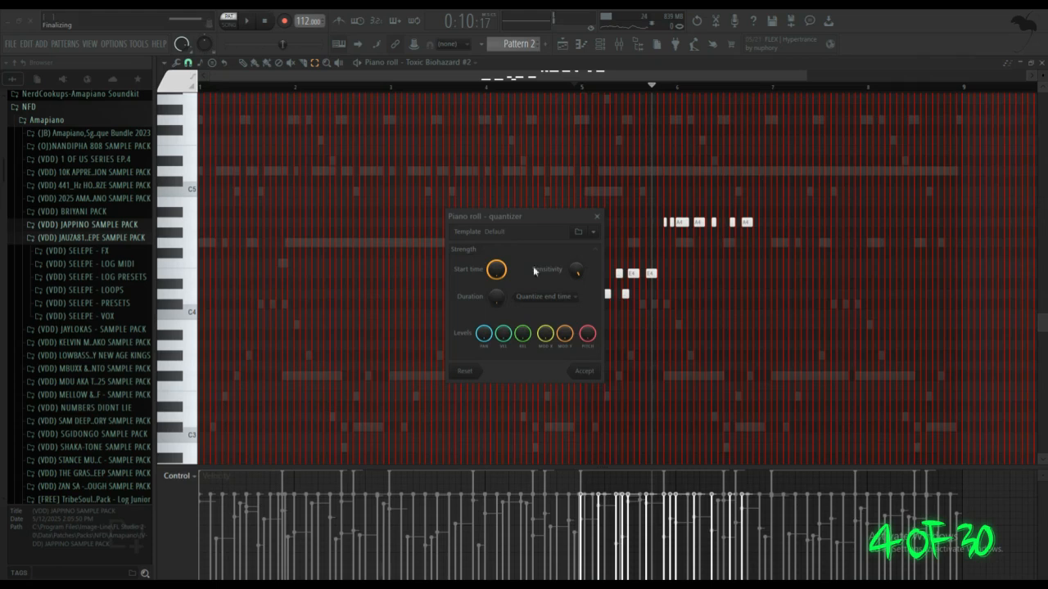
click(587, 373)
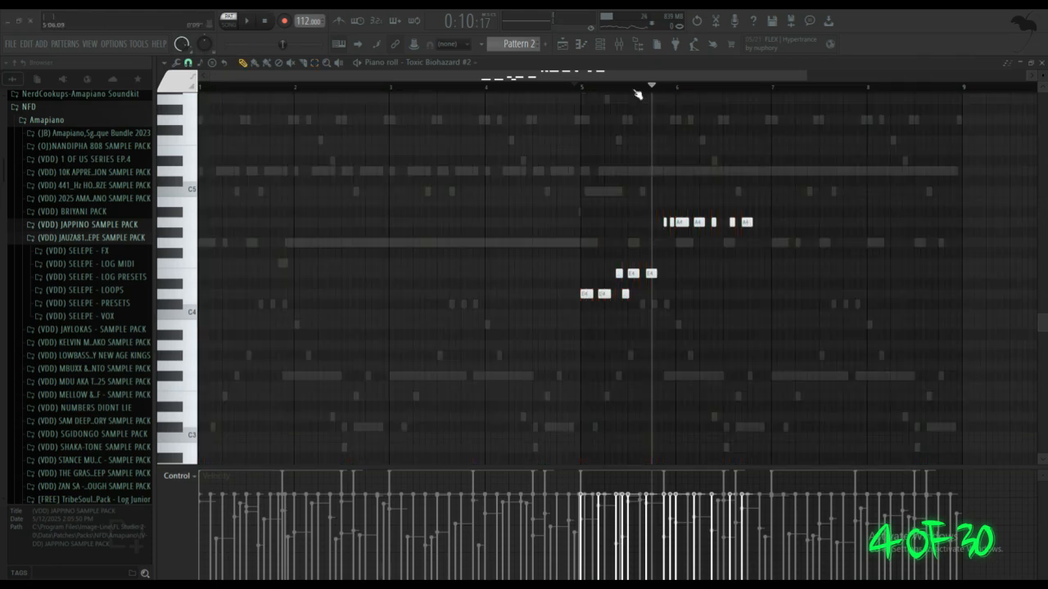
Play the quantized organ phrase in bars 5 and 6 to check its timing.
click(578, 85)
click(246, 21)
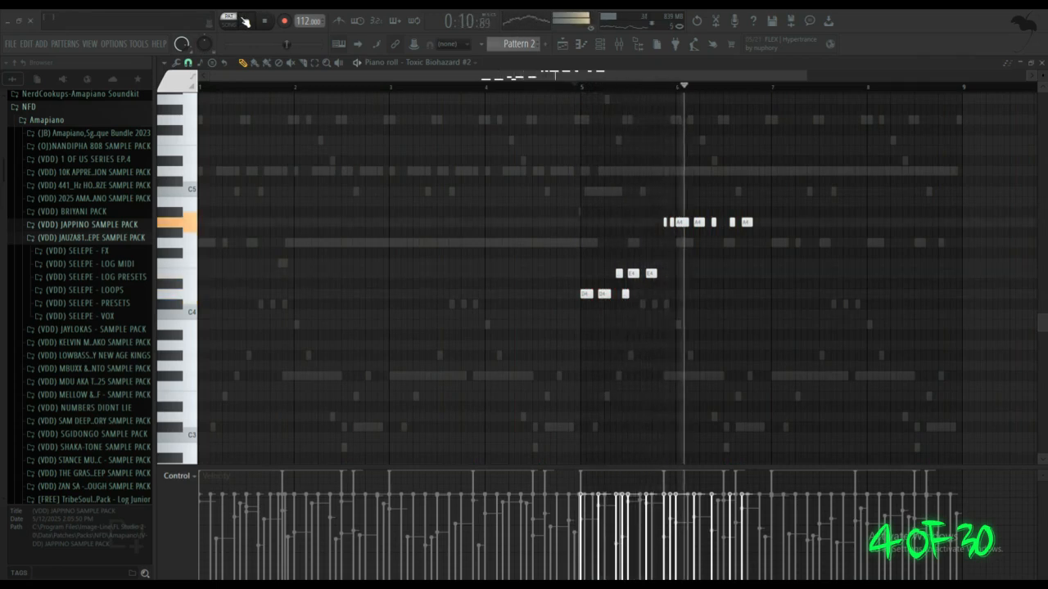
click(245, 21)
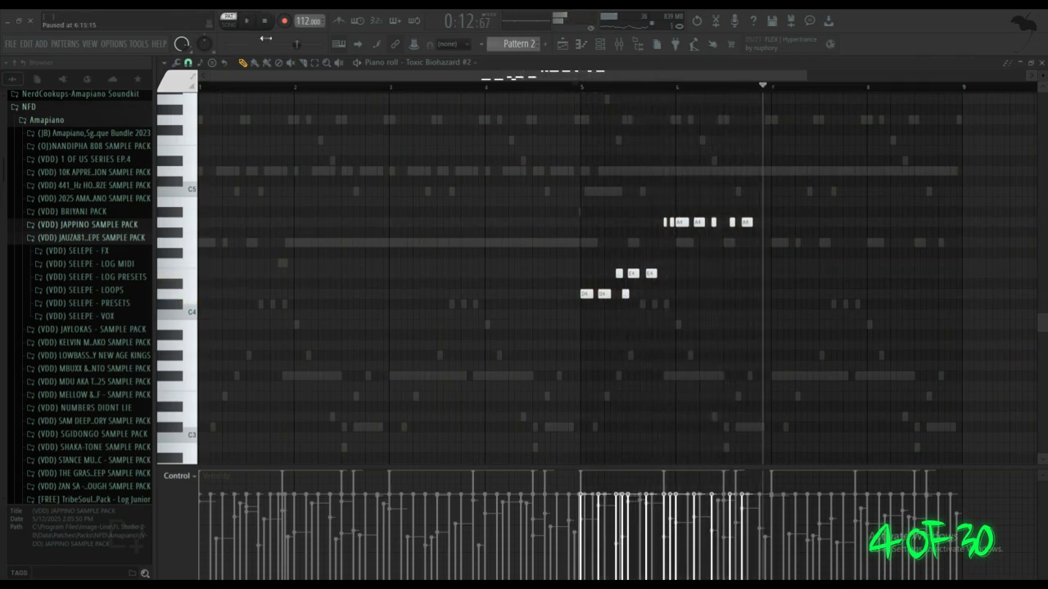
Select the two-bar organ phrase and repeat it so that it fills bars 1 to 8.
drag(883, 208, 398, 325)
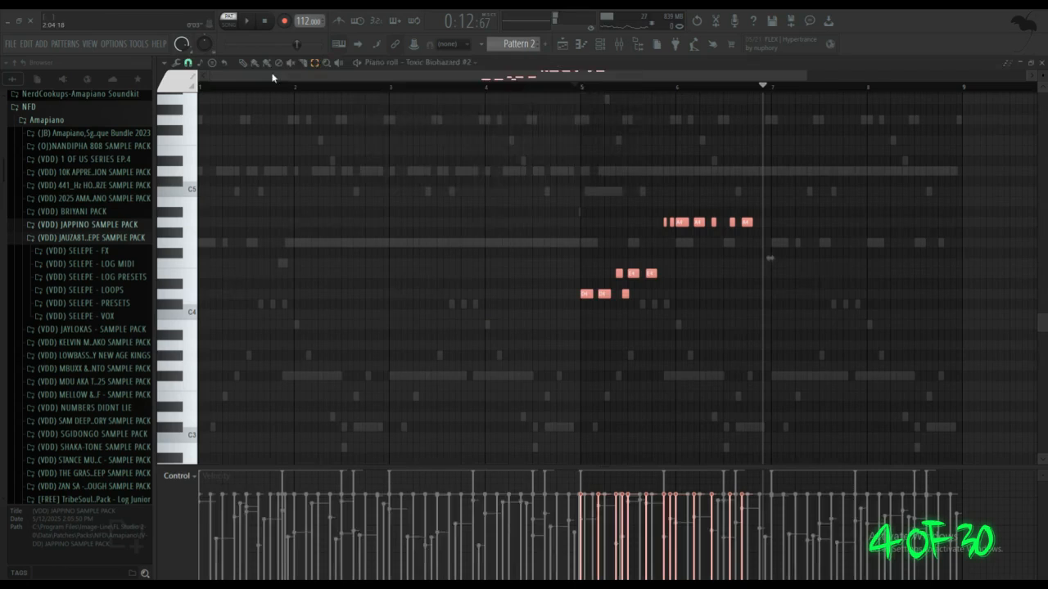
key(ctrl+b)
Enlarge the channel rack to show more channels and route Toxic Biohazard #2 to mixer track 10.
click(602, 45)
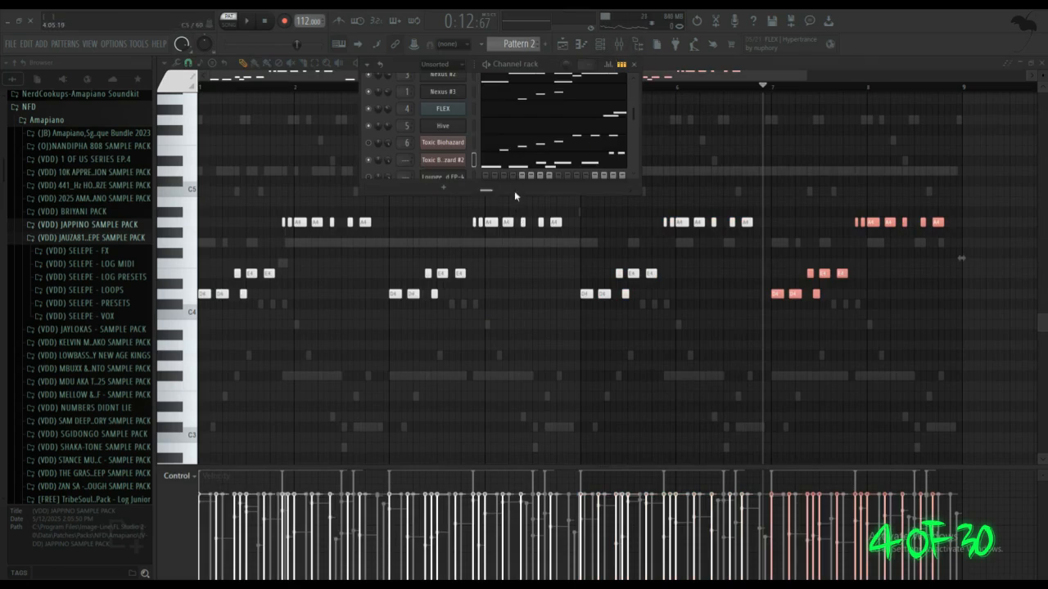
drag(515, 193, 477, 311)
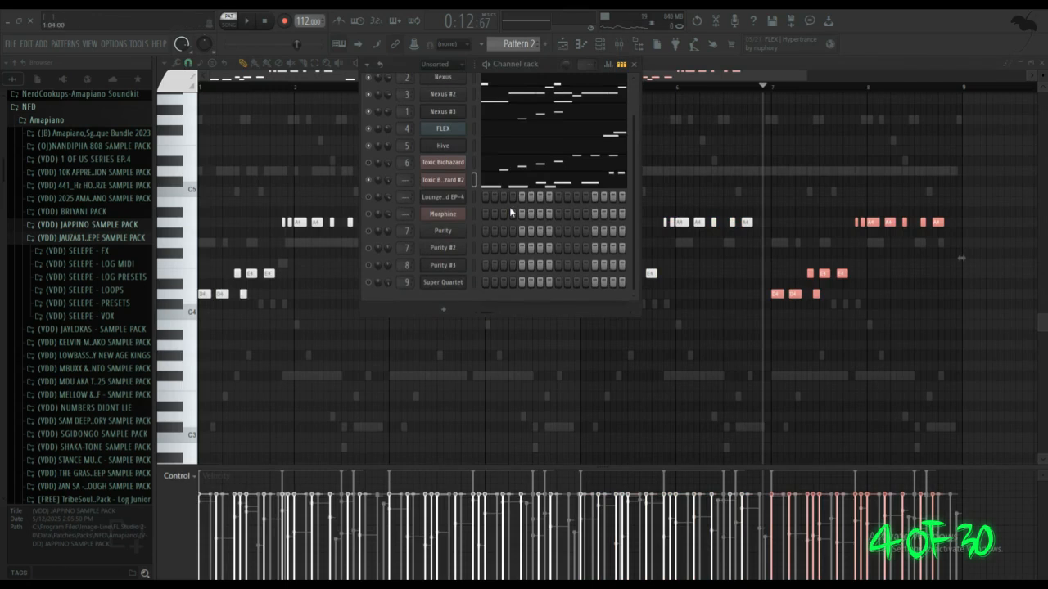
key(ctrl+l)
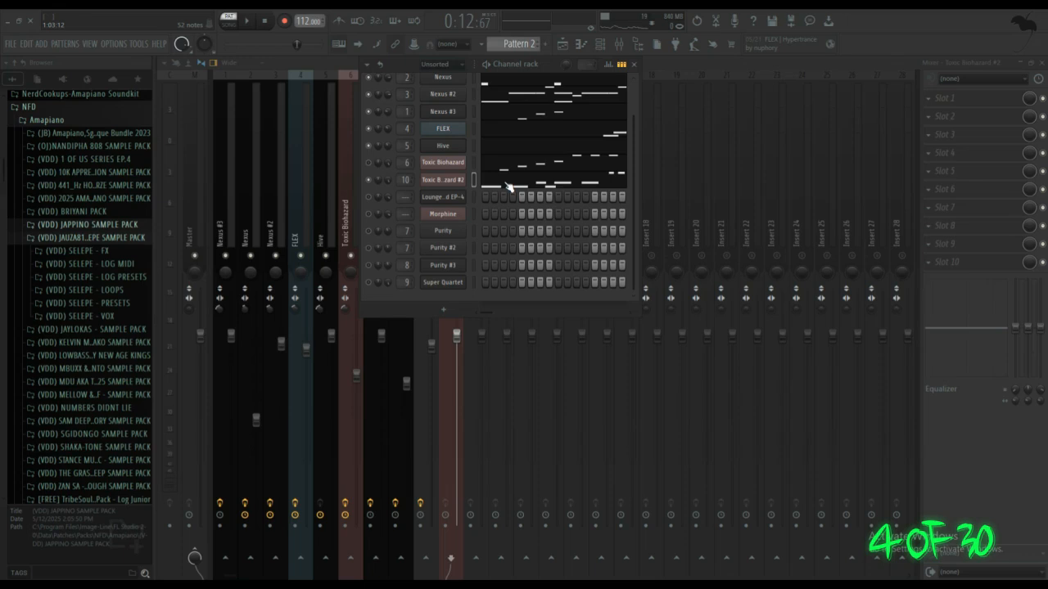
Play Pattern 2 to hear Toxic Biohazard #2 with the Moron's Organ ToTc preset against the other layers.
click(455, 180)
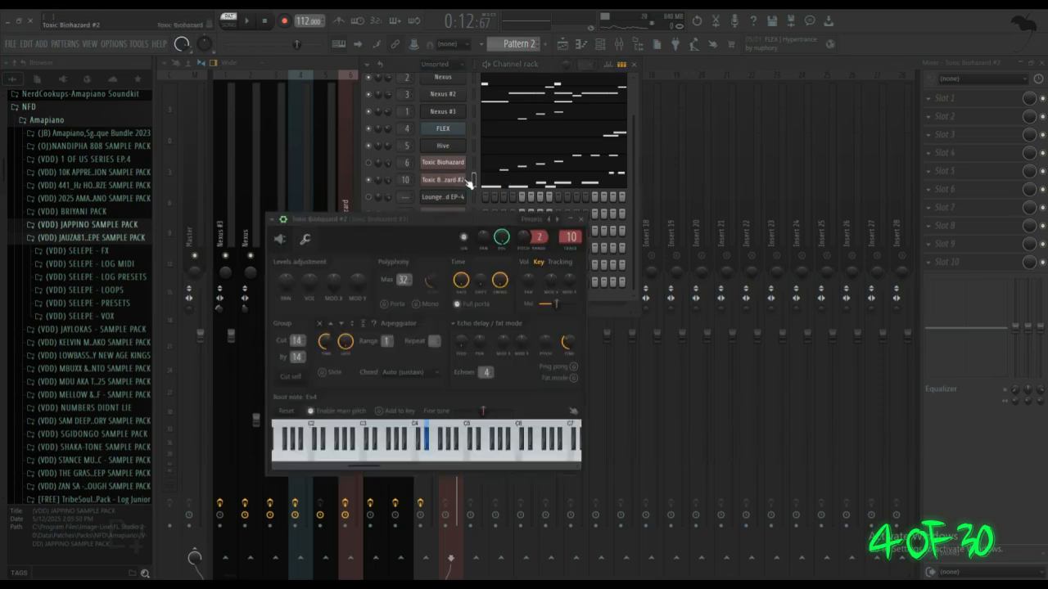
click(279, 238)
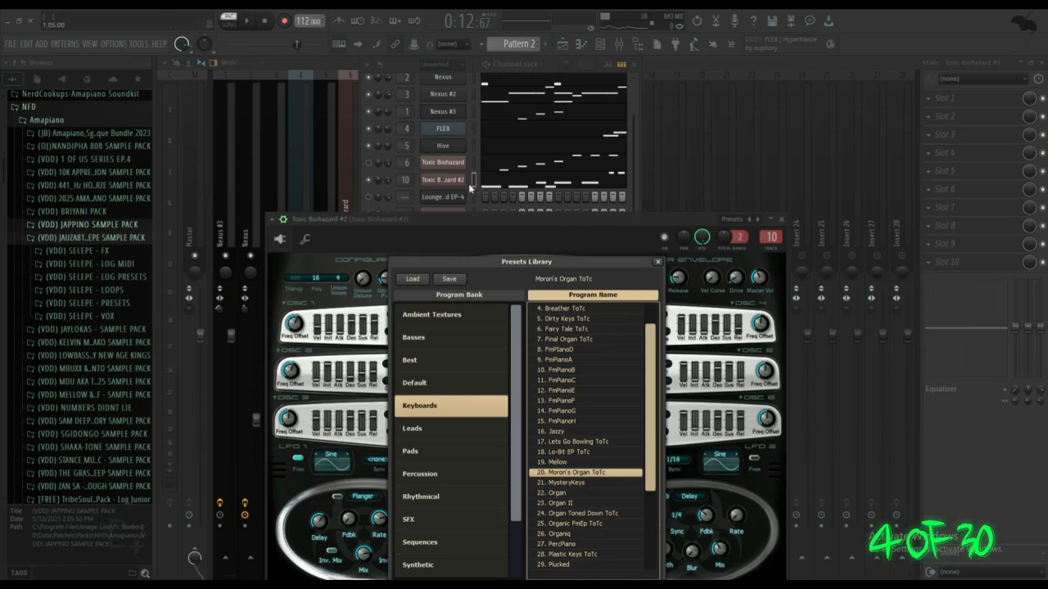
click(247, 25)
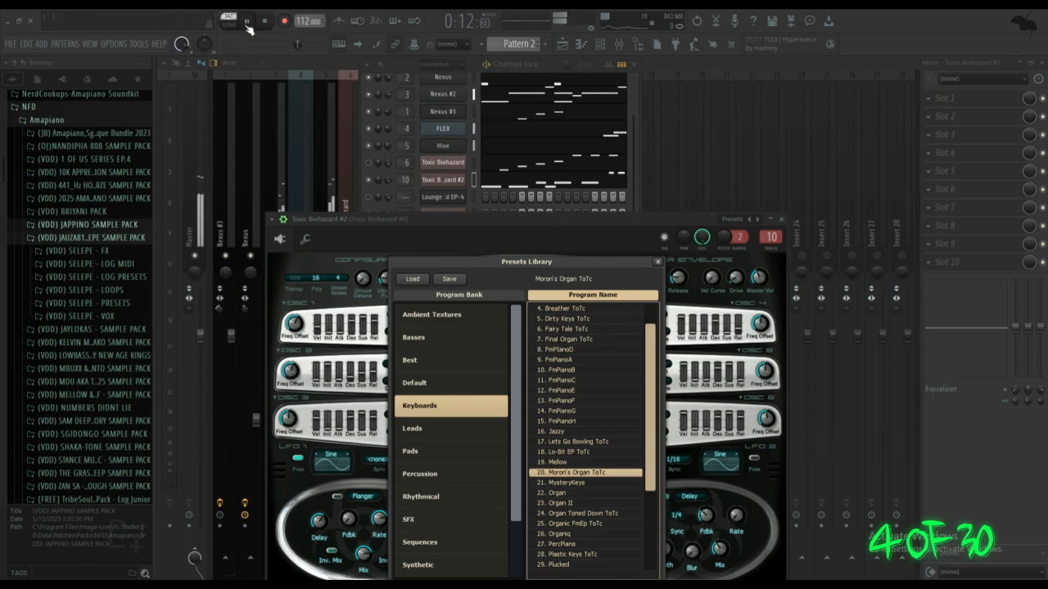
click(248, 23)
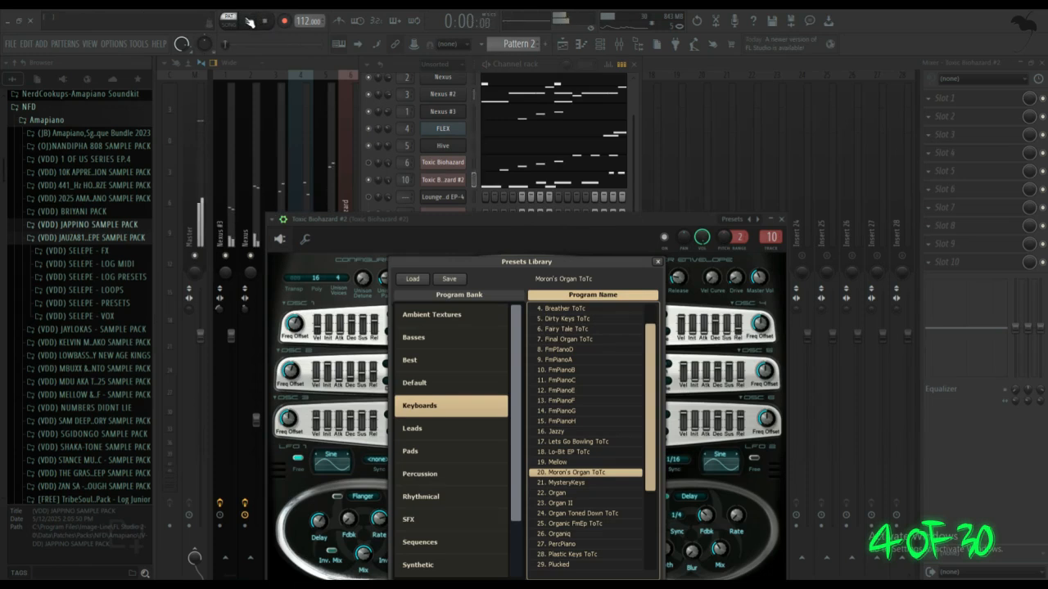
click(250, 22)
key(F9)
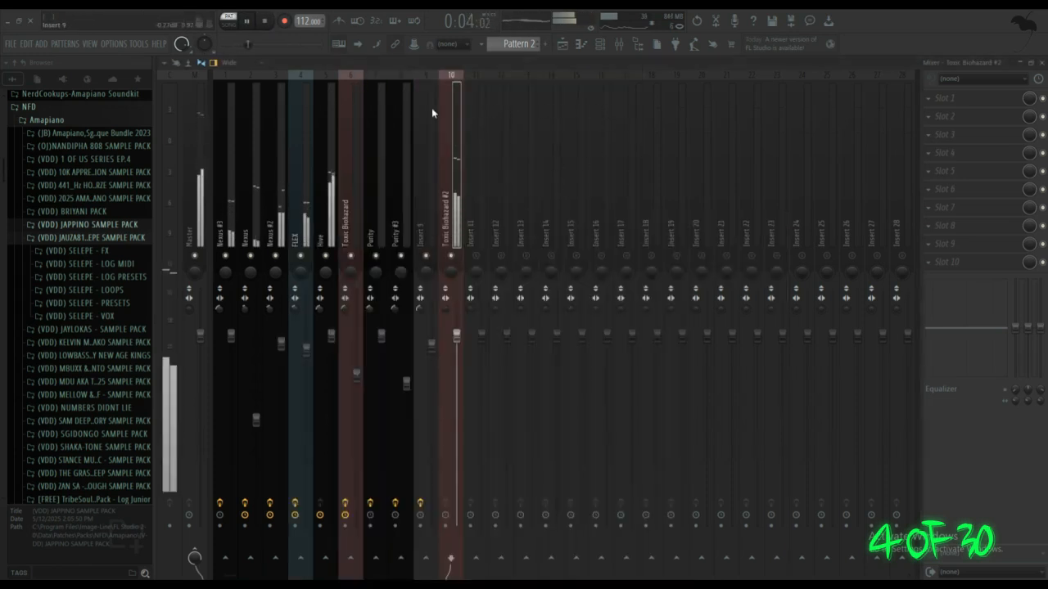
click(602, 44)
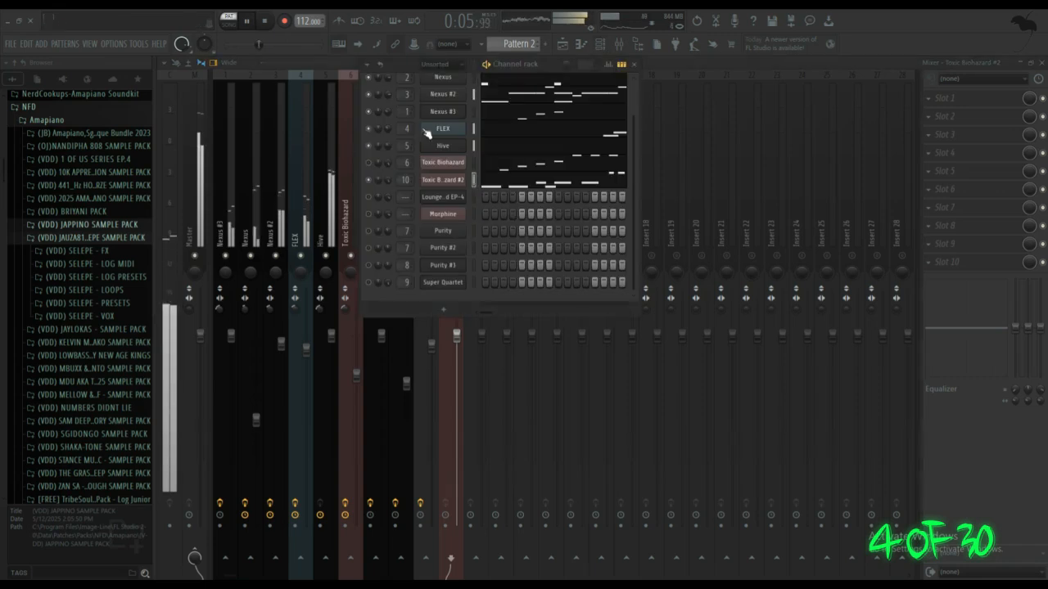
click(247, 18)
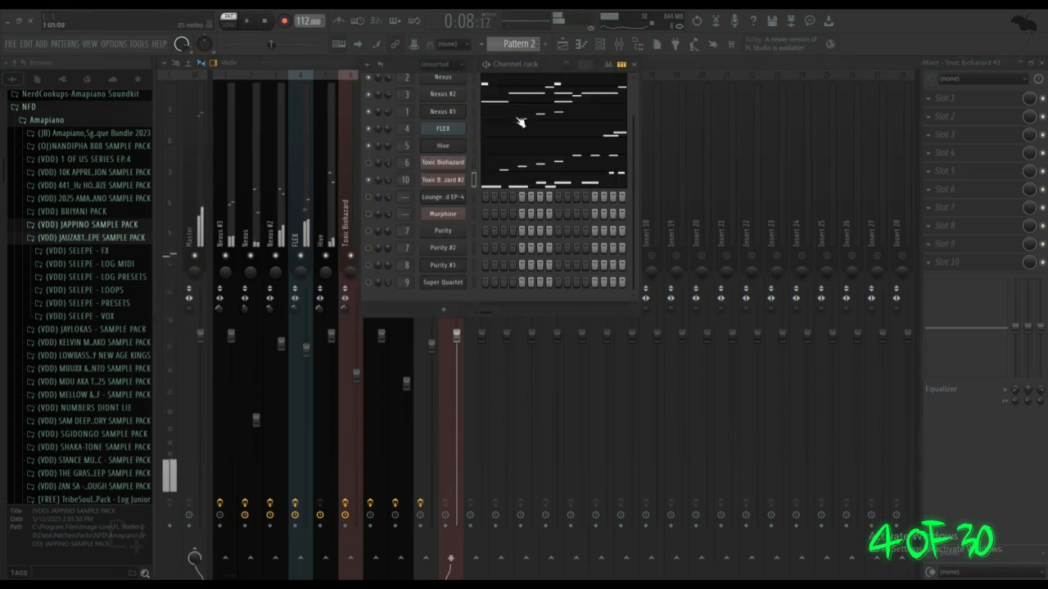
Reopen the Toxic Biohazard #2 window, move it fully into view and close its presets library.
click(442, 179)
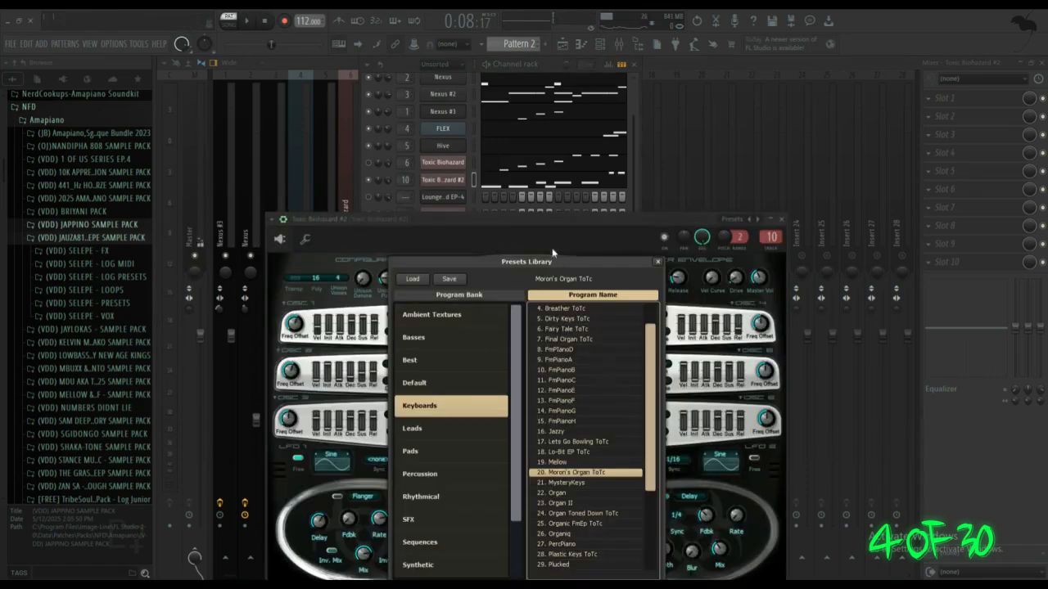
drag(504, 219, 504, 139)
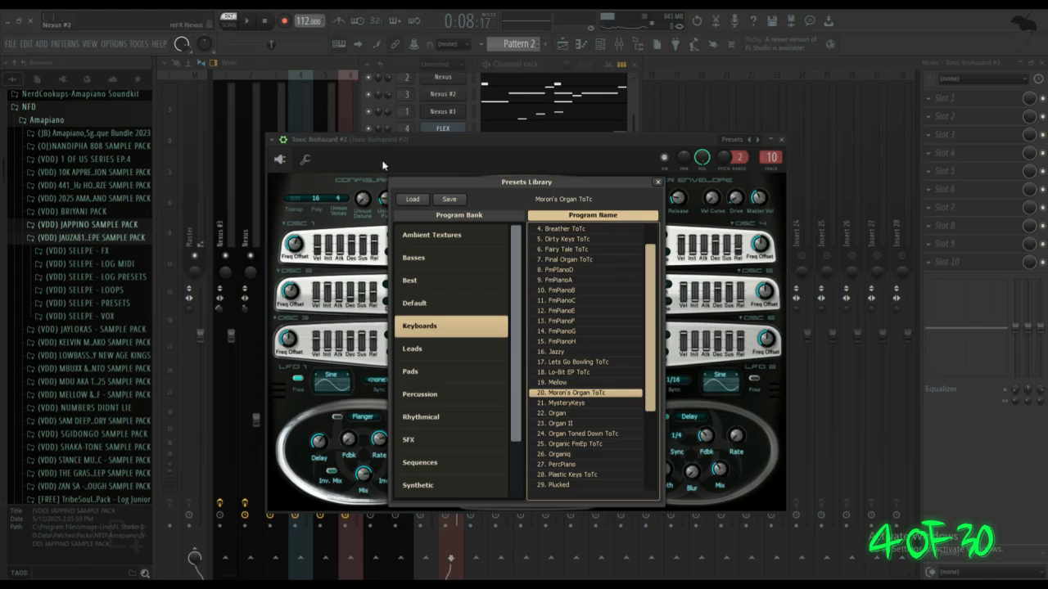
scroll(653, 270, down, 1)
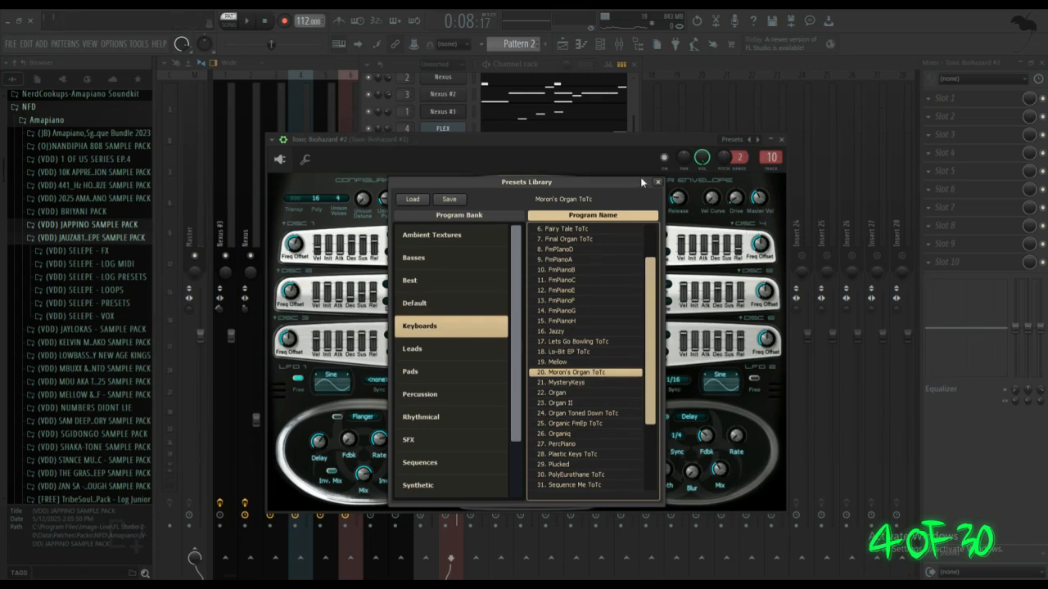
click(656, 182)
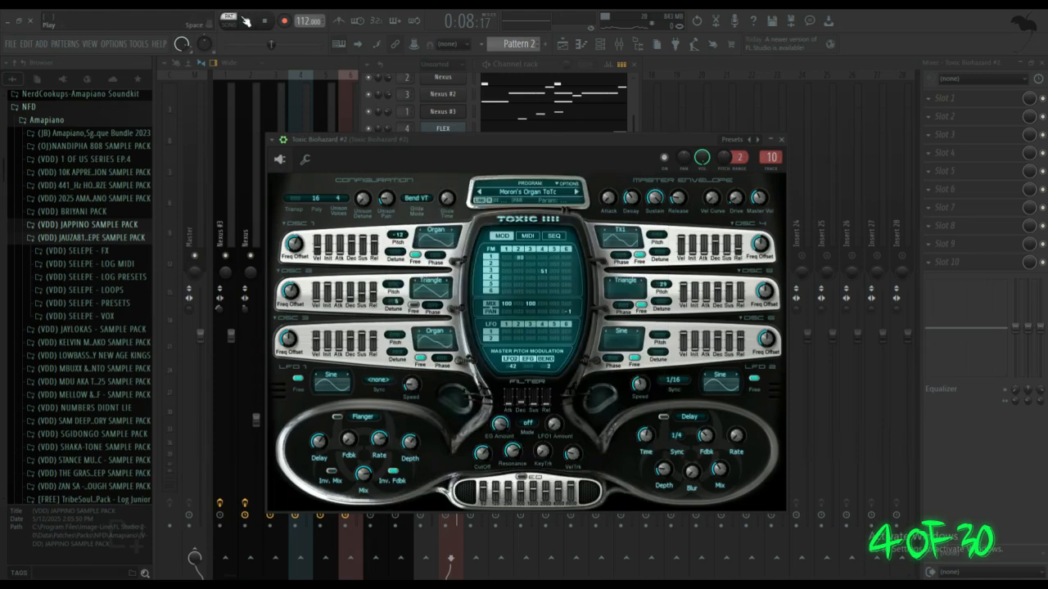
Audition the MysteryKeys, Organ, Organ II and Organ Toned Down ToTc programs on Toxic Biohazard #2 during playback.
click(246, 21)
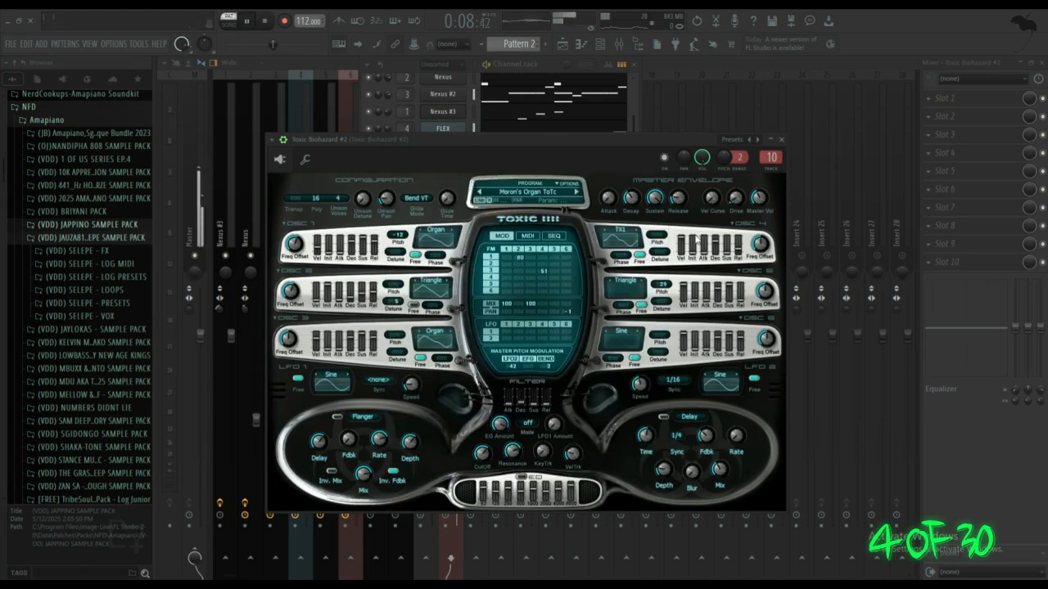
click(577, 192)
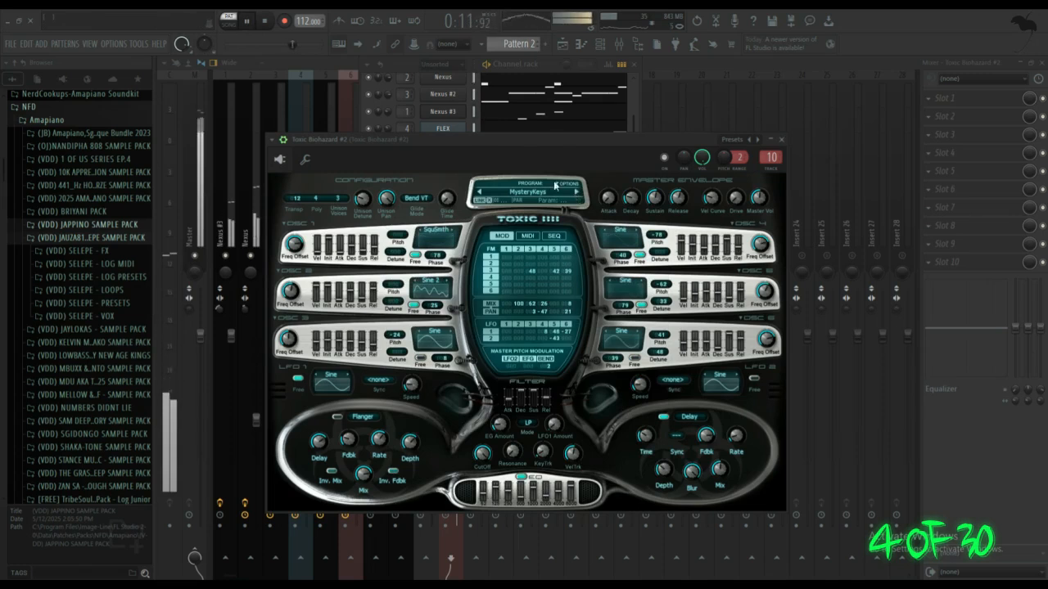
key(space)
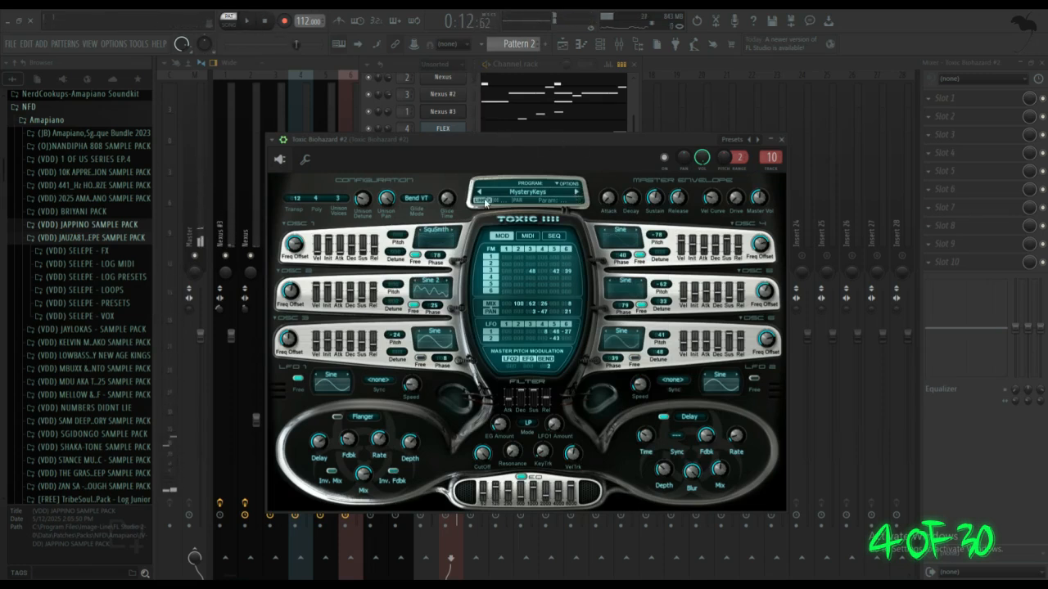
click(252, 22)
click(577, 193)
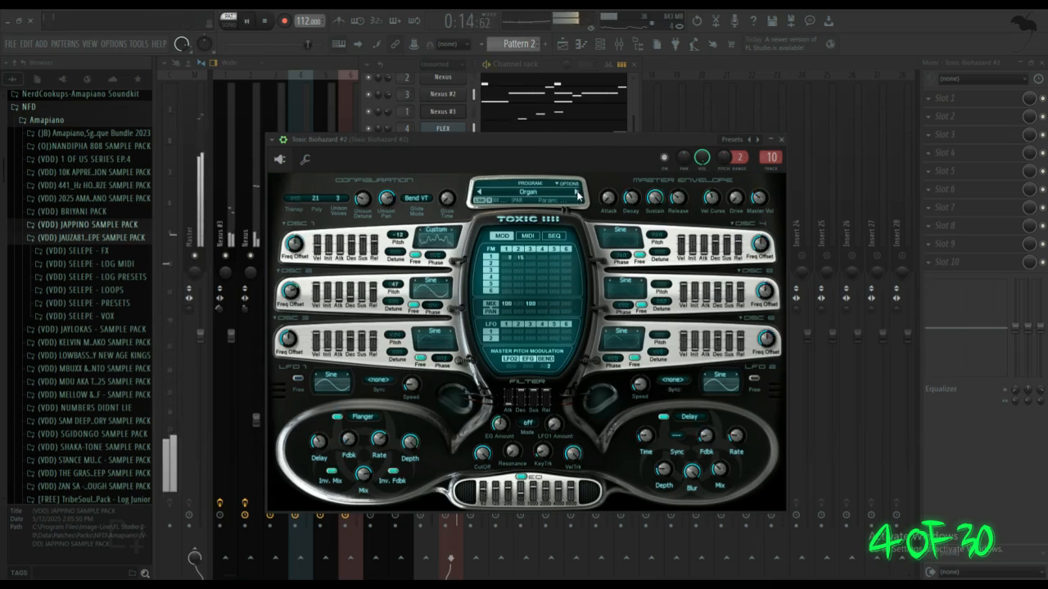
click(577, 193)
click(577, 194)
Audition presets from the Sequences bank of the presets library, including Hole In Head, Maxxequence ToTc and Robotic.
click(547, 192)
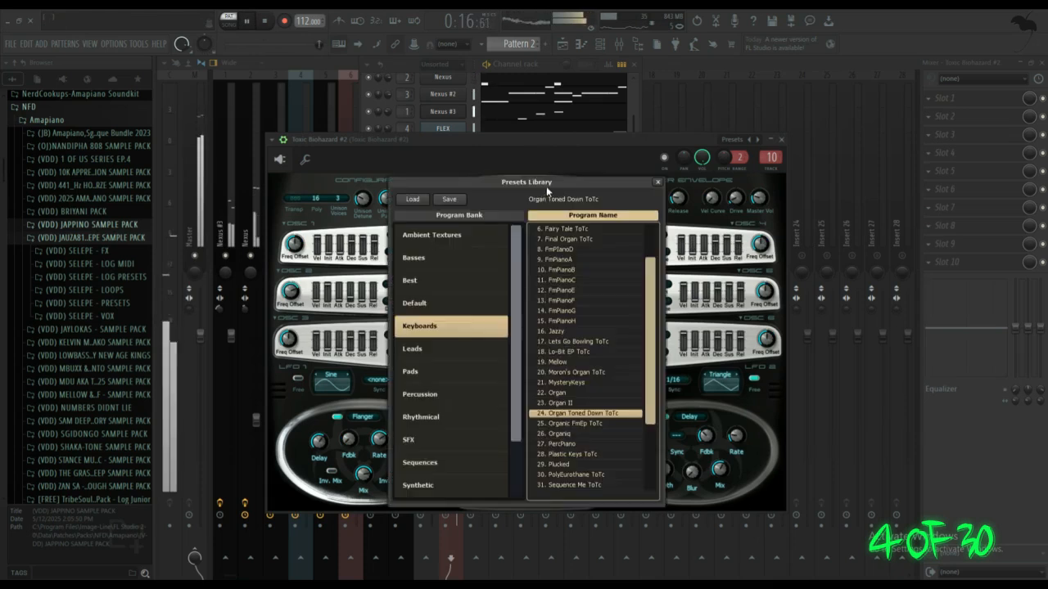
click(452, 448)
click(430, 463)
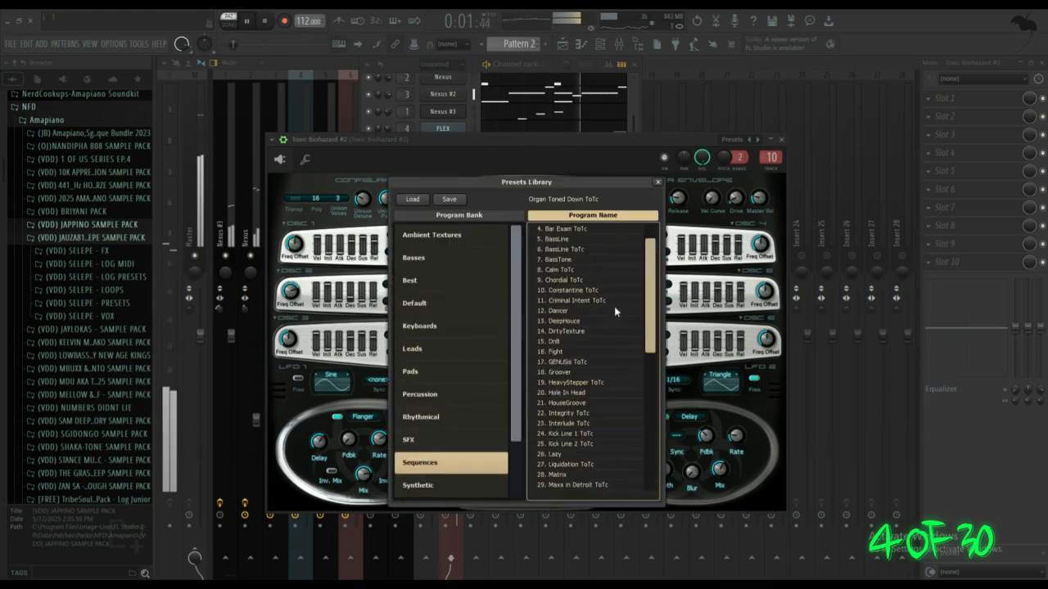
click(583, 393)
scroll(596, 442, down, 2)
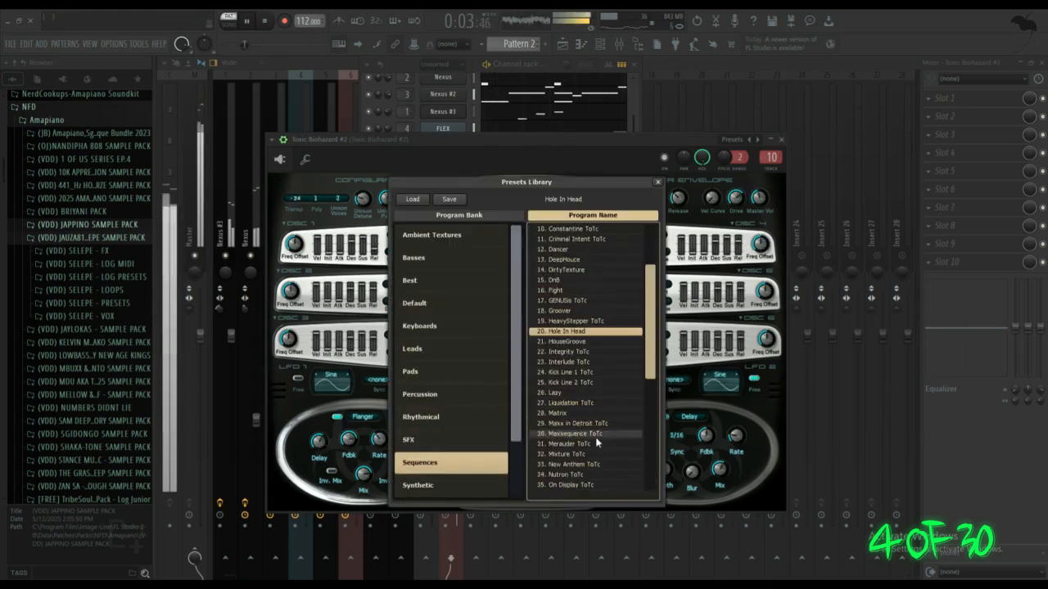
click(595, 436)
scroll(581, 430, down, 4)
click(582, 442)
scroll(584, 437, down, 4)
click(582, 453)
scroll(584, 452, down, 5)
click(587, 453)
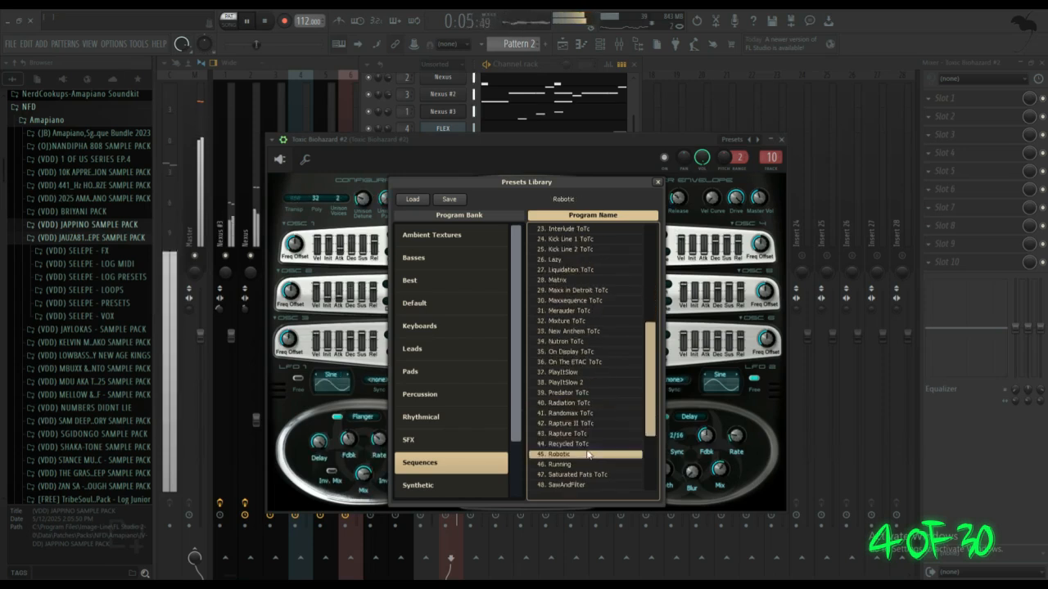
scroll(587, 454, down, 5)
Audition presets from the Synthetic bank, including RezoSequence ToTc, Rough Edge ToTc, SemiEthnic, Tibet and Trance.
click(435, 484)
click(606, 303)
click(584, 371)
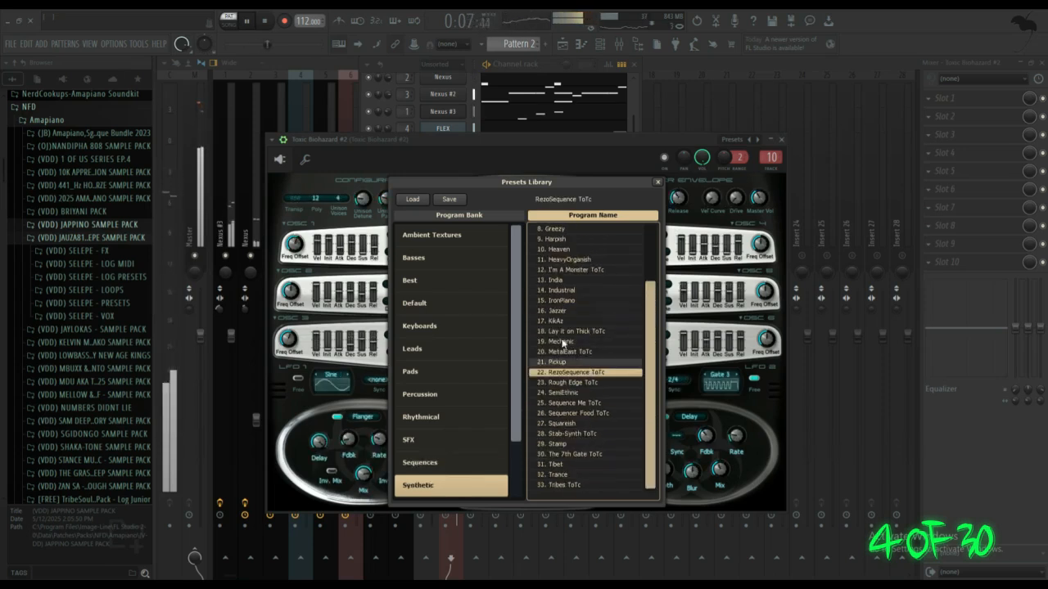
click(587, 363)
click(593, 353)
click(596, 384)
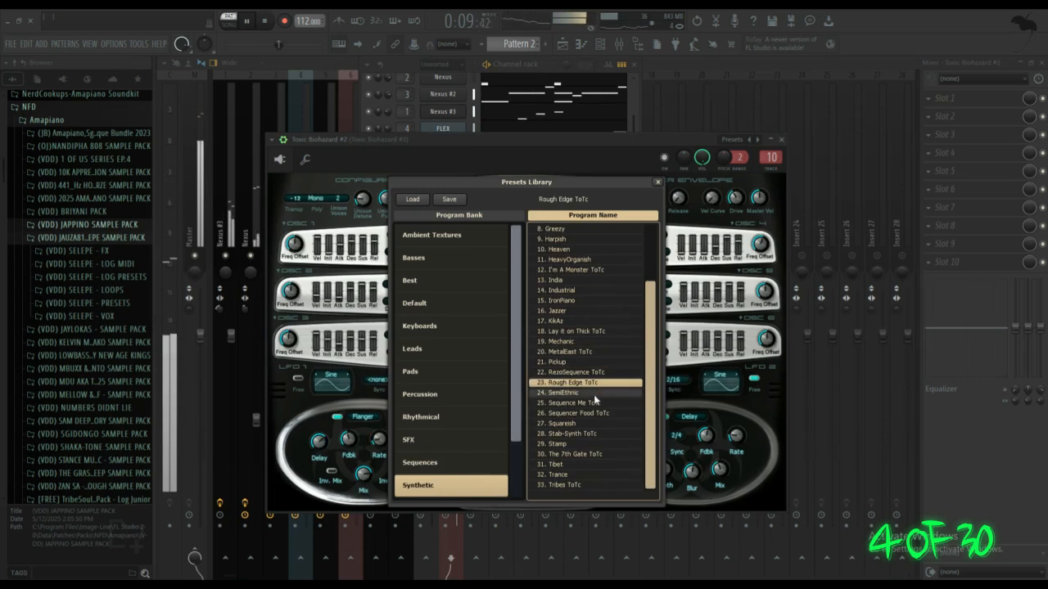
click(589, 393)
click(587, 412)
click(577, 455)
click(577, 464)
click(563, 475)
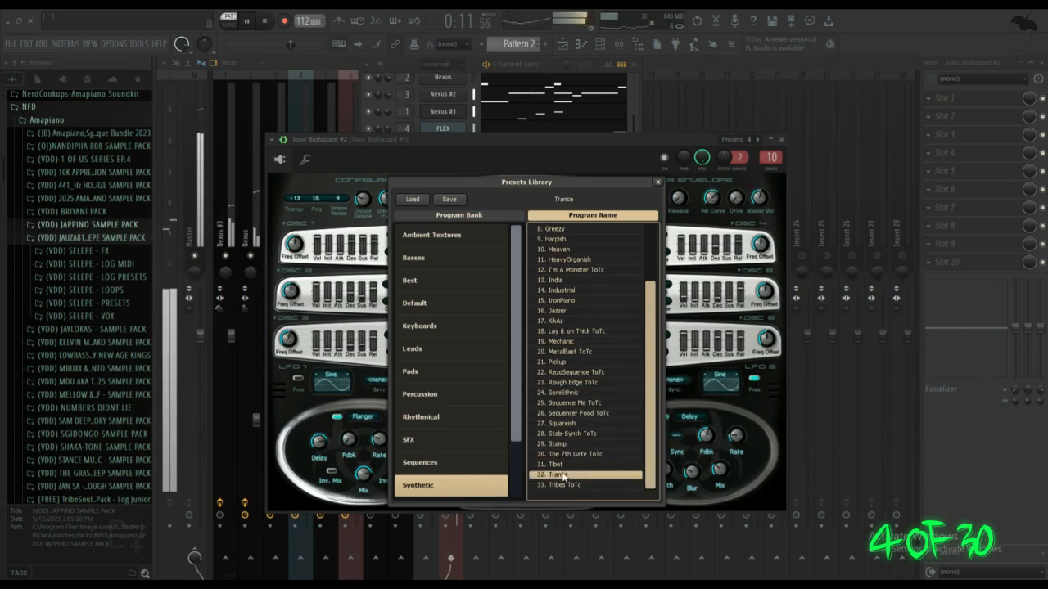
Compare the Tibet preset with Fatal Damage and Greezy near the start of the Synthetic bank.
click(569, 466)
drag(649, 429, 648, 328)
click(577, 291)
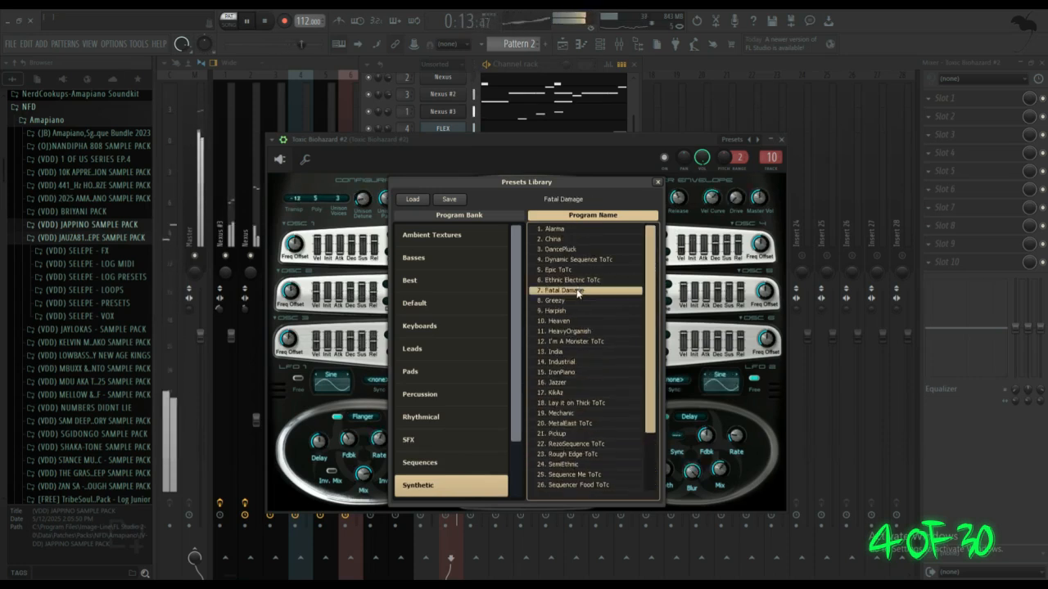
click(564, 299)
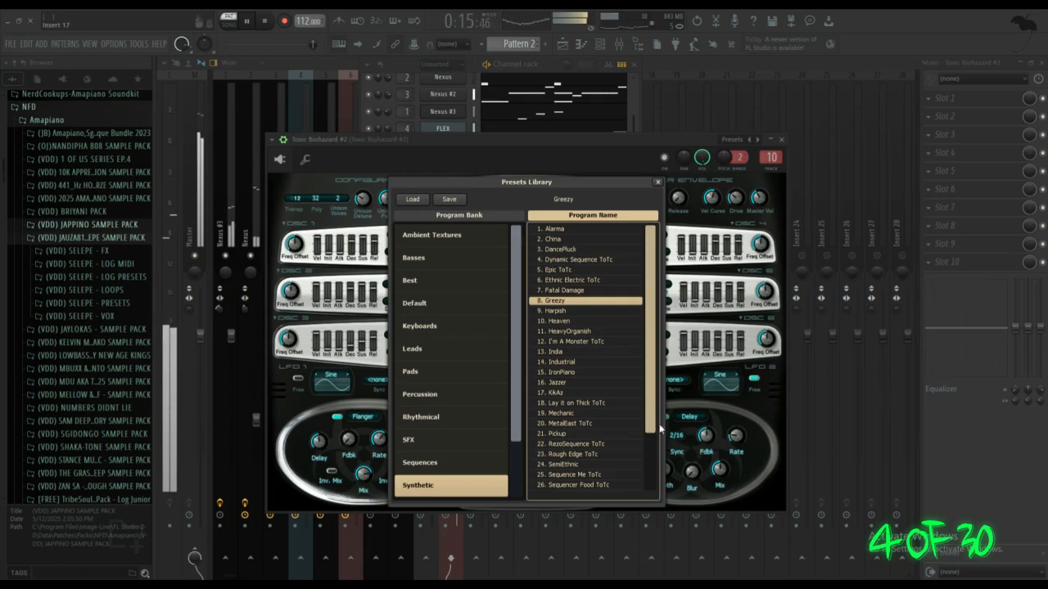
Load the Tibet preset from the Synthetic bank into Toxic Biohazard #2 and close the presets library.
drag(659, 428, 653, 491)
click(577, 465)
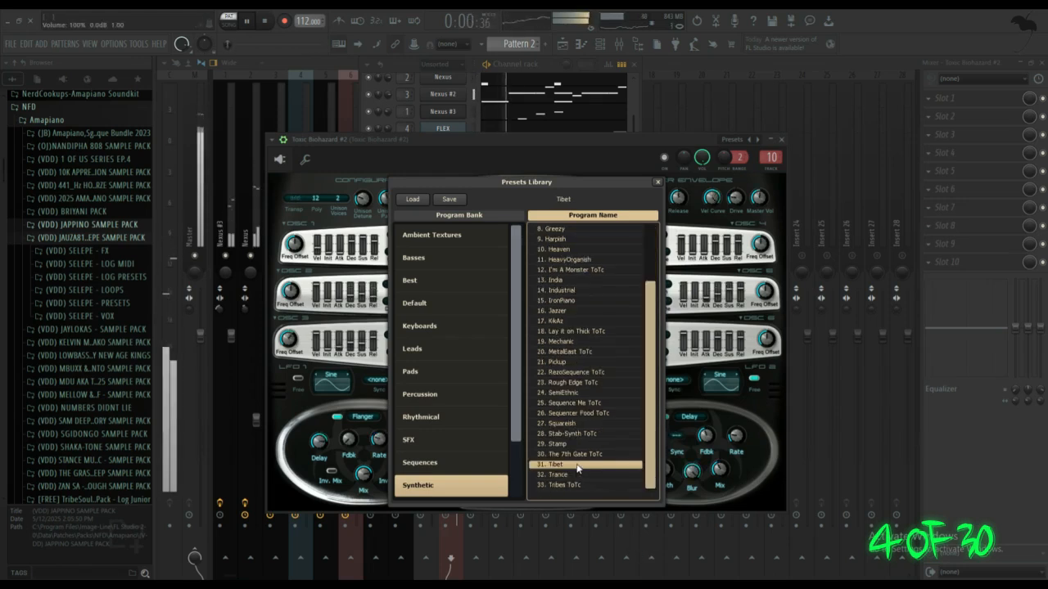
click(659, 184)
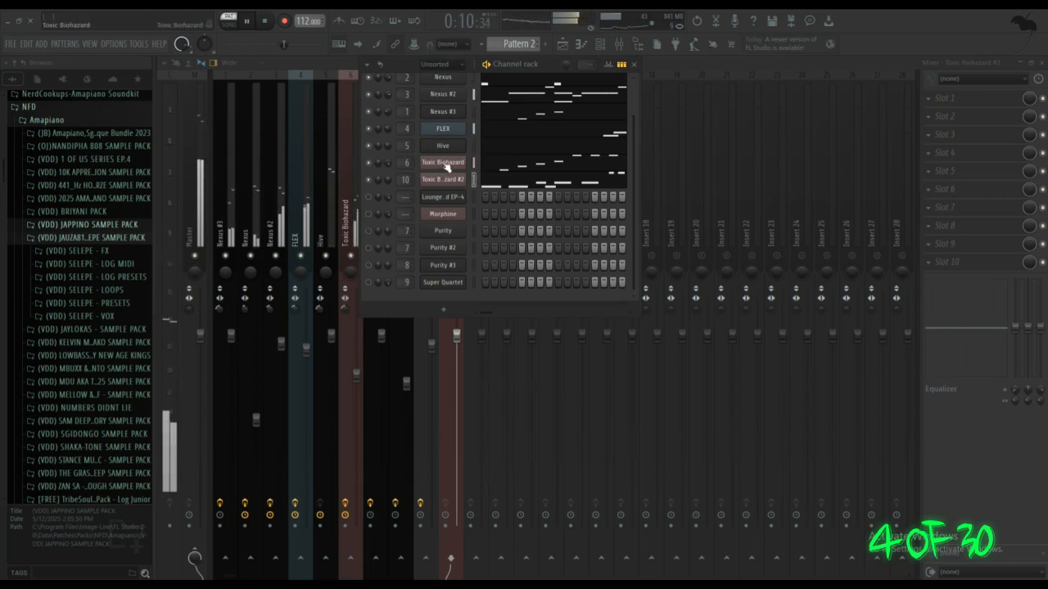
Pause playback and set the stereo separation of the Toxic Biohazard #2 mixer track to about 47% merged.
click(248, 20)
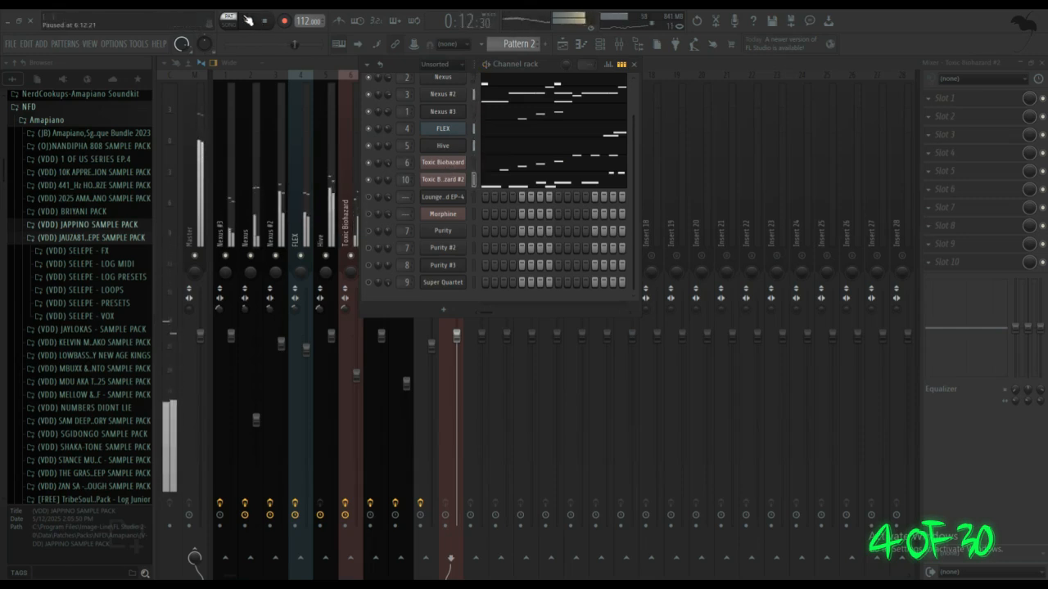
key(F6)
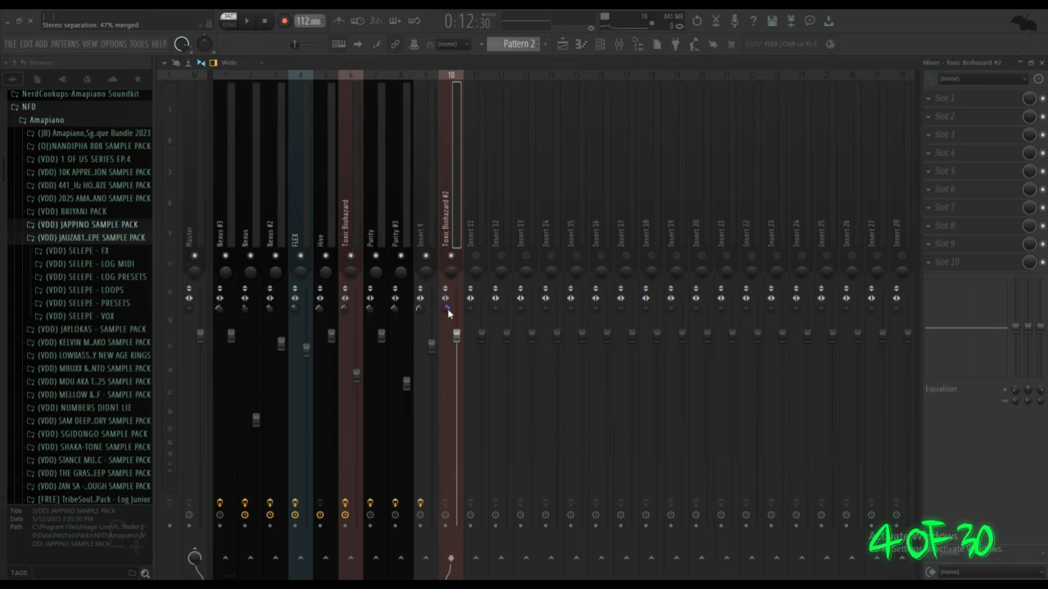
drag(446, 308, 447, 306)
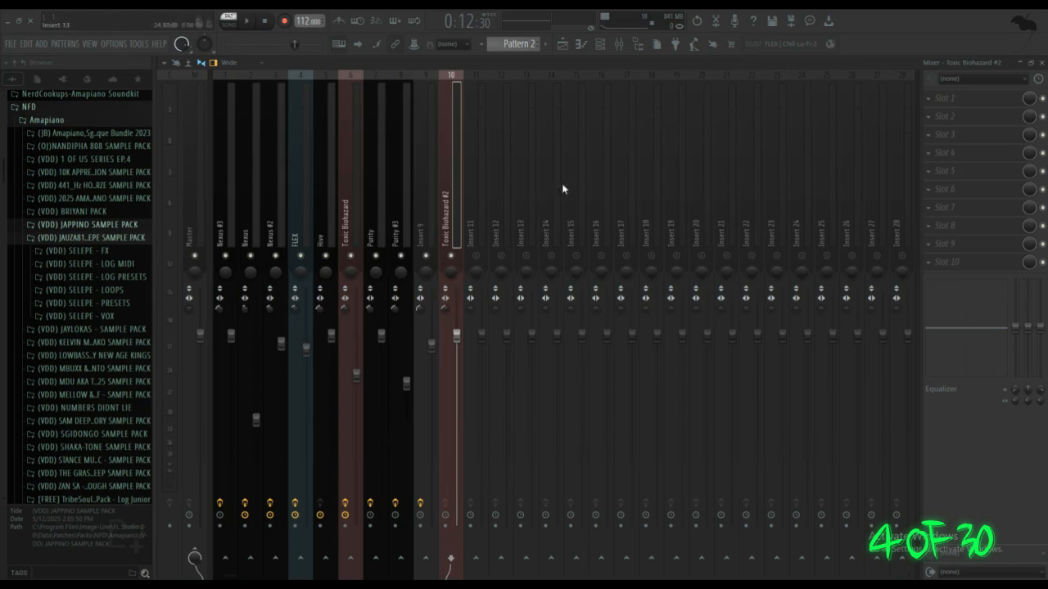
Add Fruity Parametric EQ 2 to slot 1 of the Toxic Biohazard #2 track and cut the lows with its first two bands.
click(936, 98)
click(801, 48)
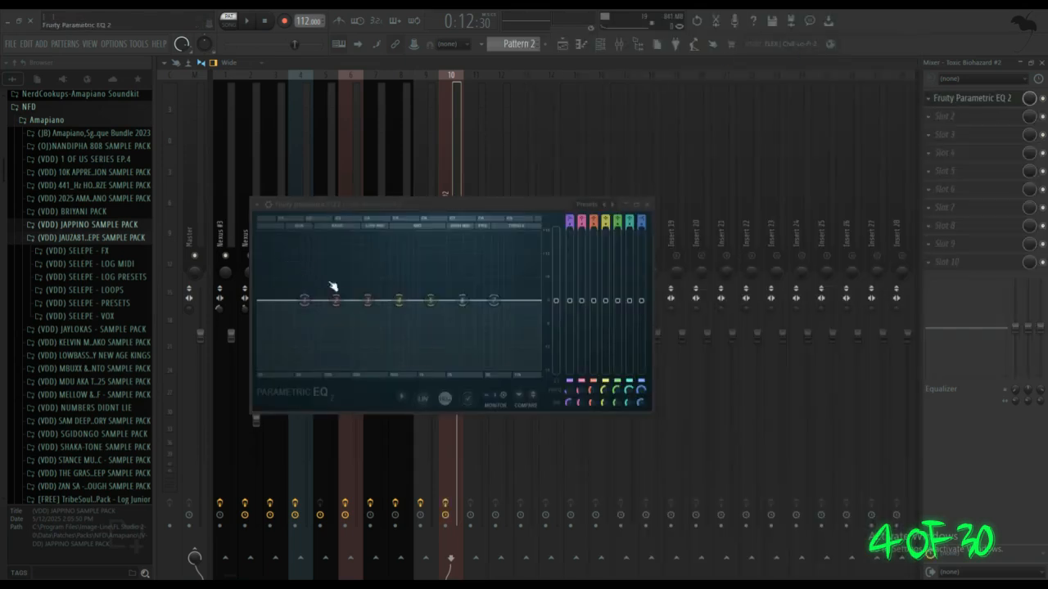
drag(336, 301, 337, 361)
drag(304, 300, 344, 344)
drag(295, 369, 356, 344)
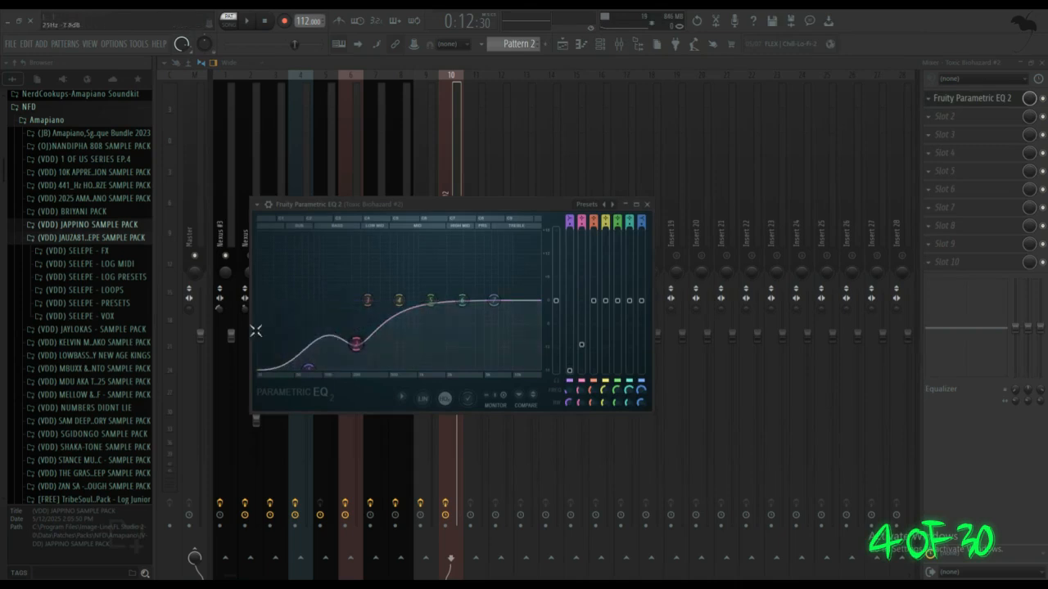
Add Fruity Flangus to slot 2 of the Toxic Biohazard #2 track at a reduced mix level and play the pattern.
click(941, 116)
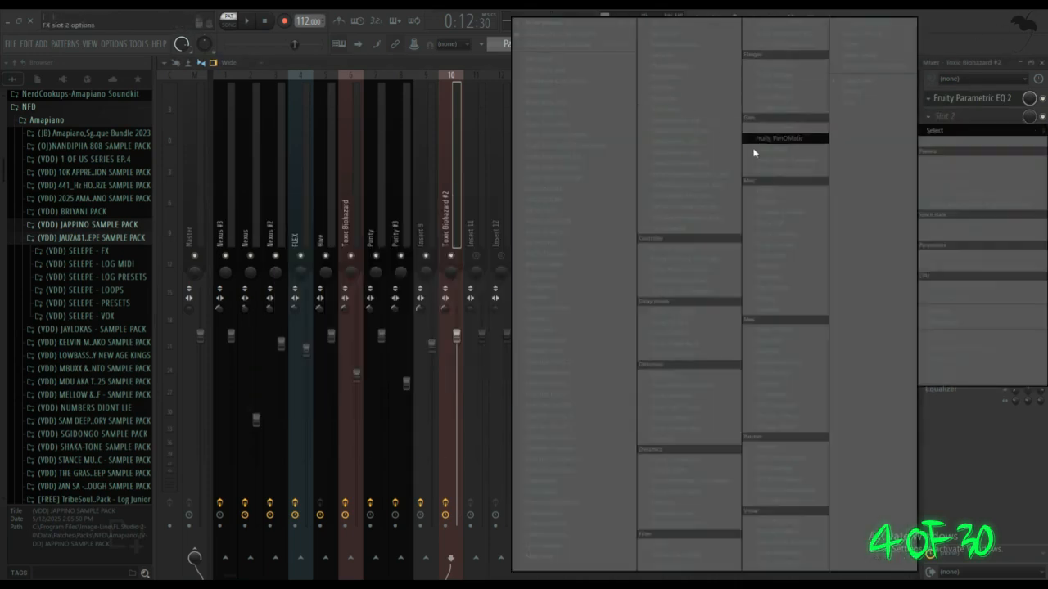
click(802, 86)
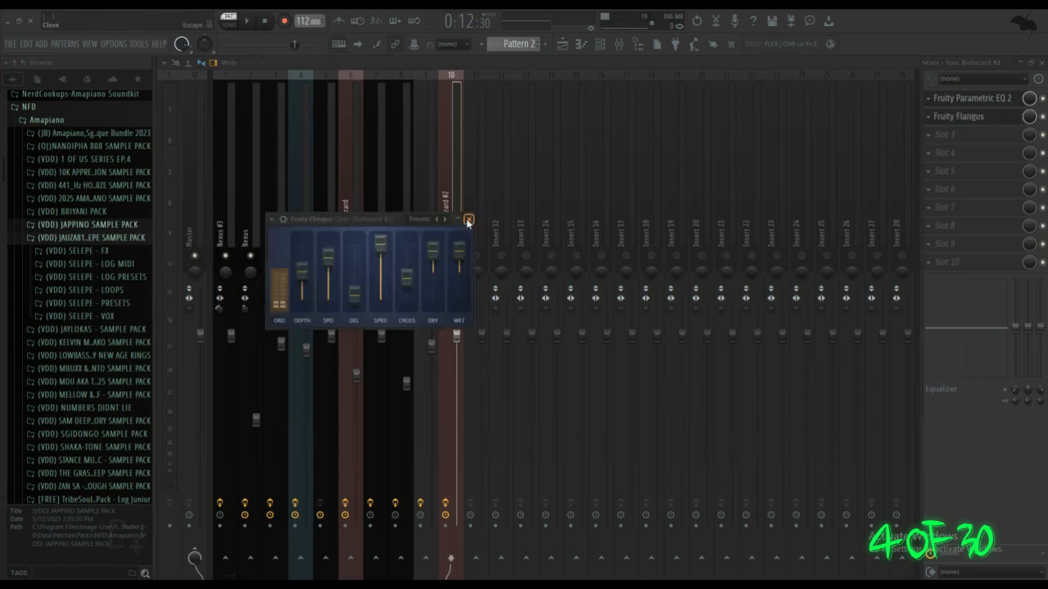
click(469, 221)
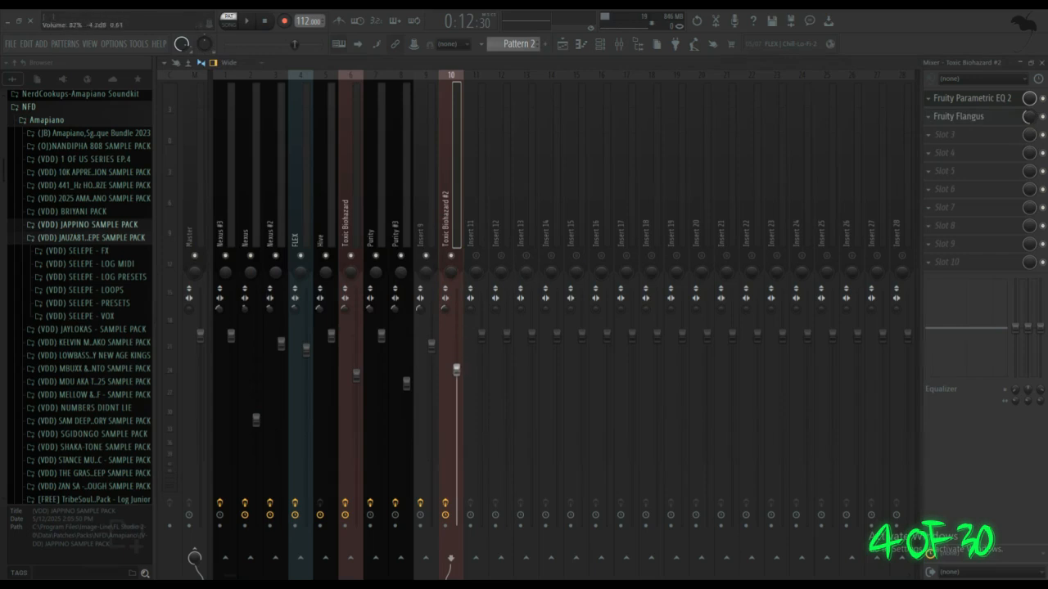
click(248, 22)
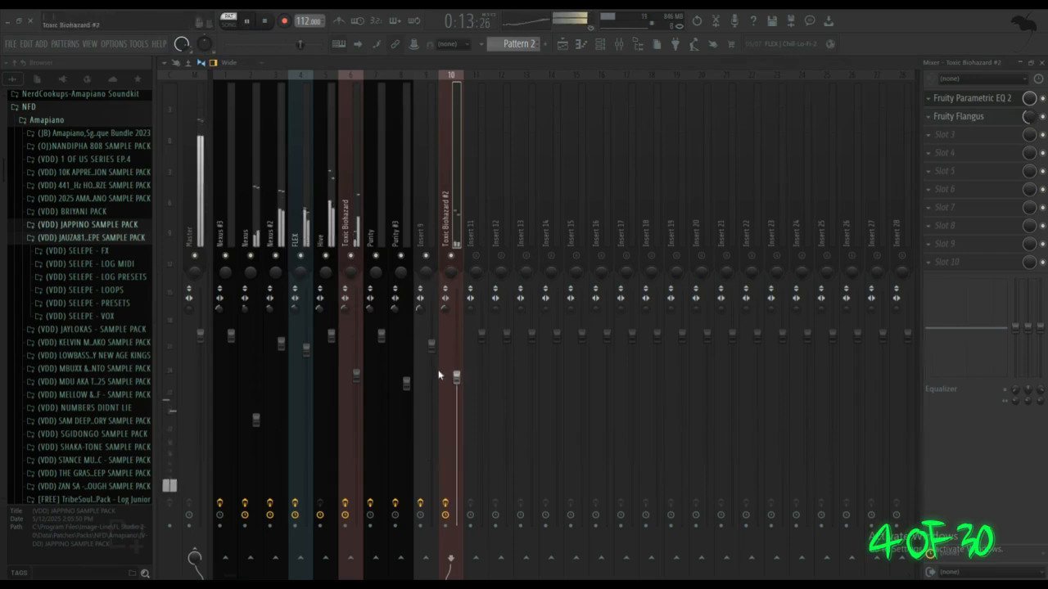
Lower the volume of the Toxic Biohazard #2 mixer track slightly and add Fruity Reeverb 2 to its slot 3.
drag(456, 378, 456, 391)
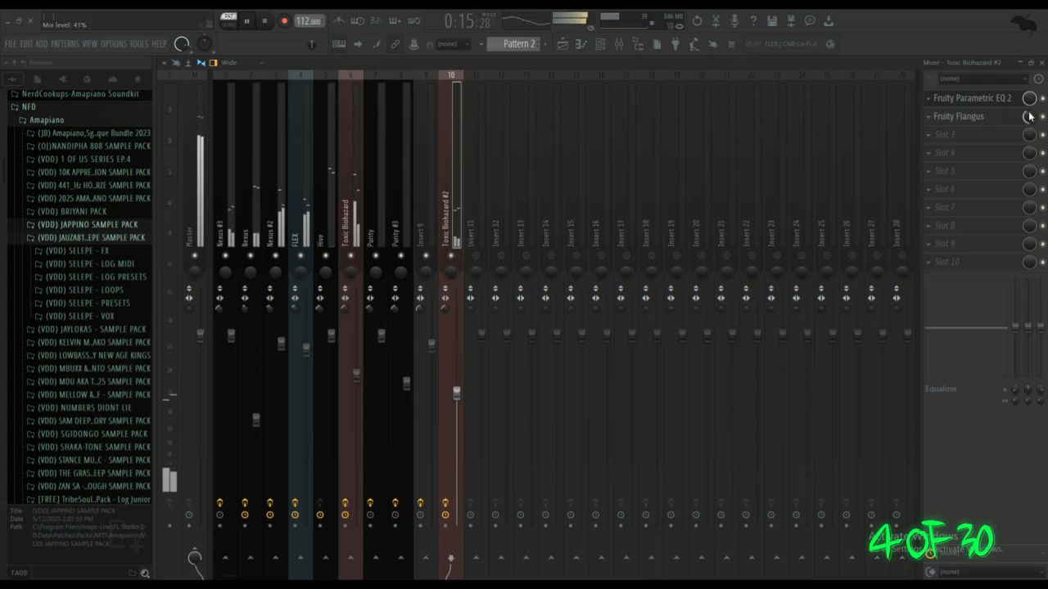
drag(456, 391, 456, 409)
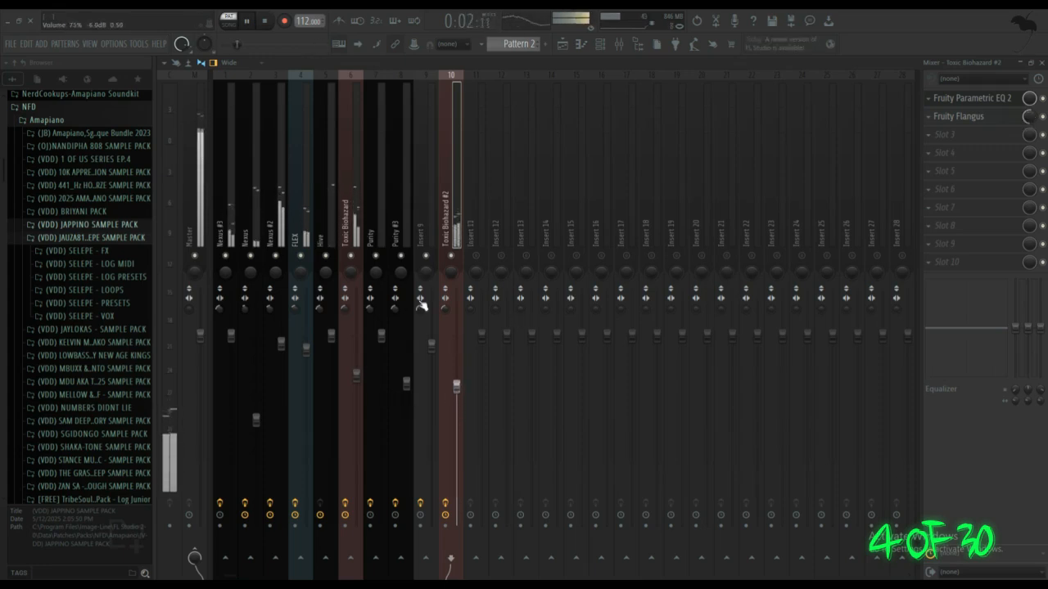
click(601, 43)
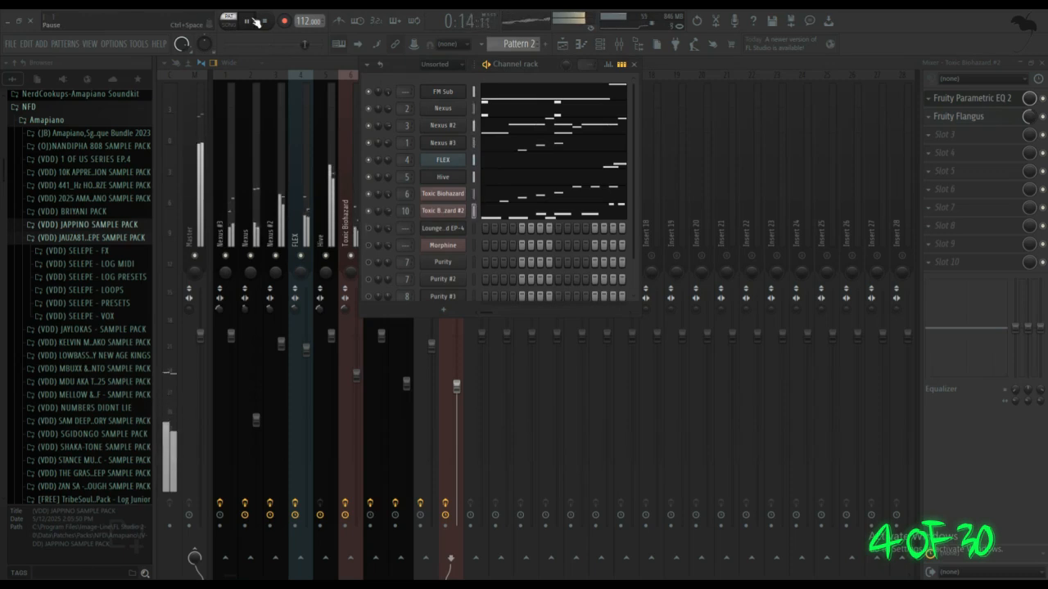
click(935, 134)
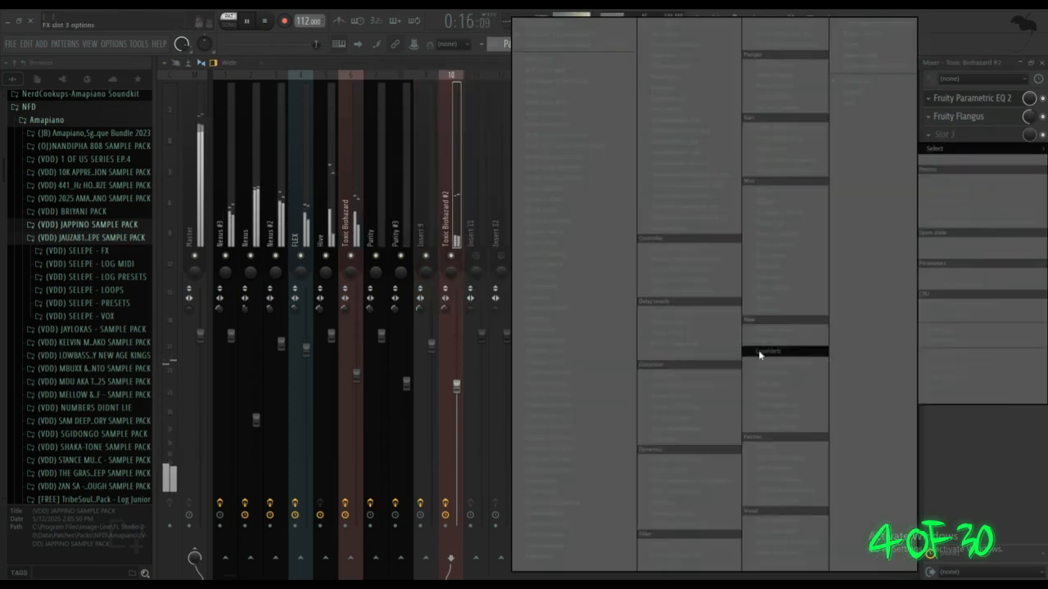
click(705, 355)
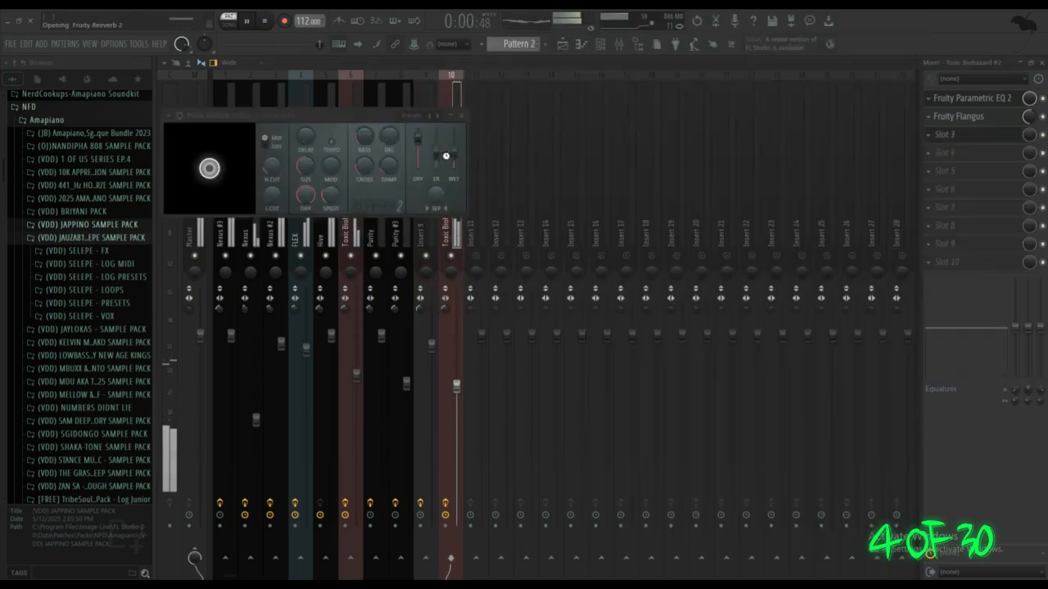
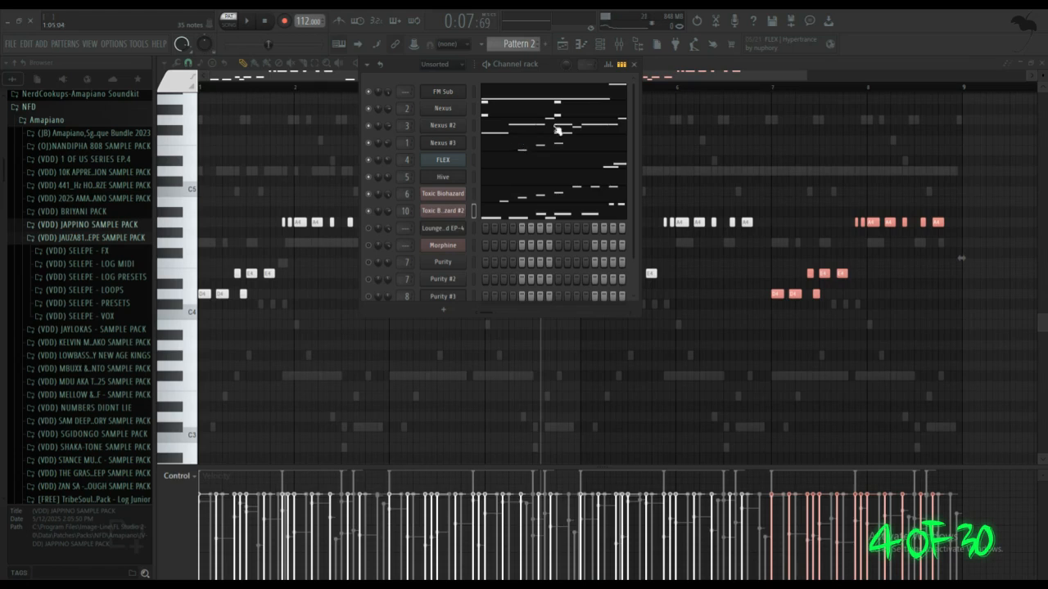
Mute Track 1 and solo Track 3 in the playlist, and open its Pattern 1 clip for editing.
click(572, 43)
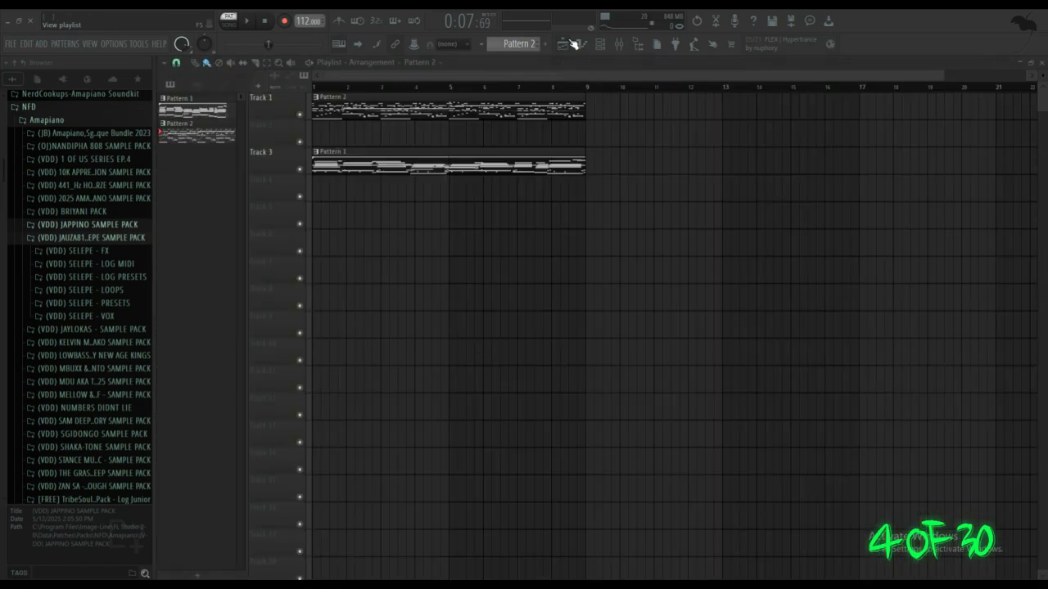
click(300, 115)
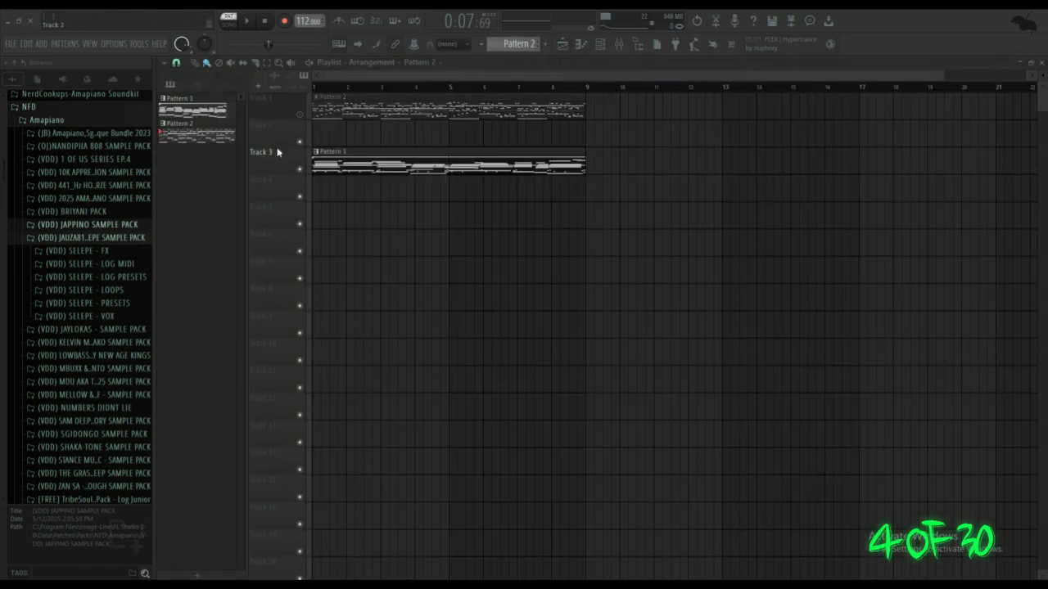
right_click(299, 169)
click(307, 175)
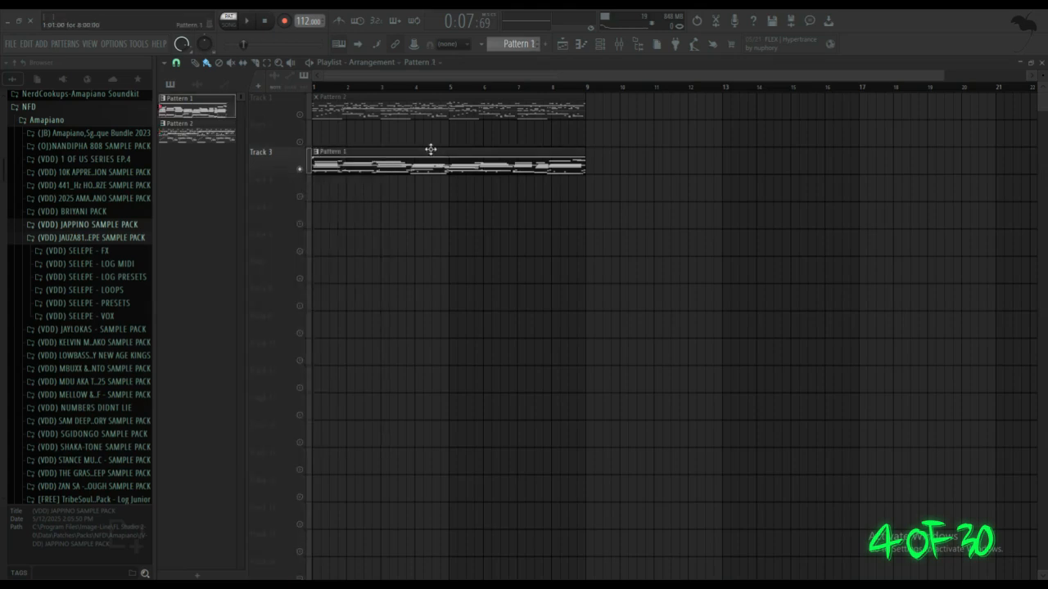
double_click(431, 149)
Examine the full note range of the Lounge Lizard EP-4 chords in the Pattern 1 piano roll.
click(604, 45)
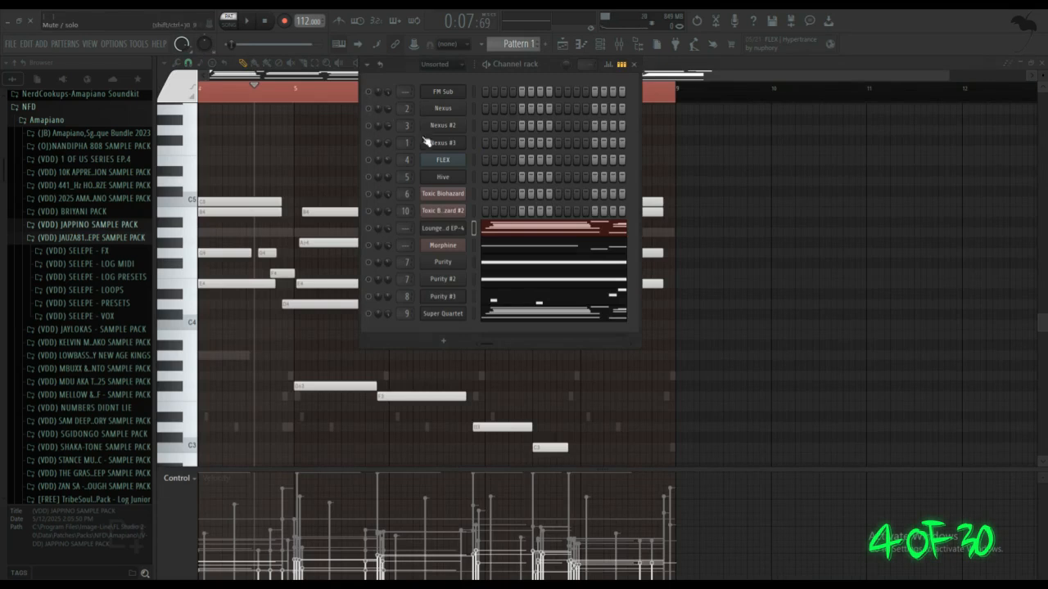
click(514, 225)
click(513, 228)
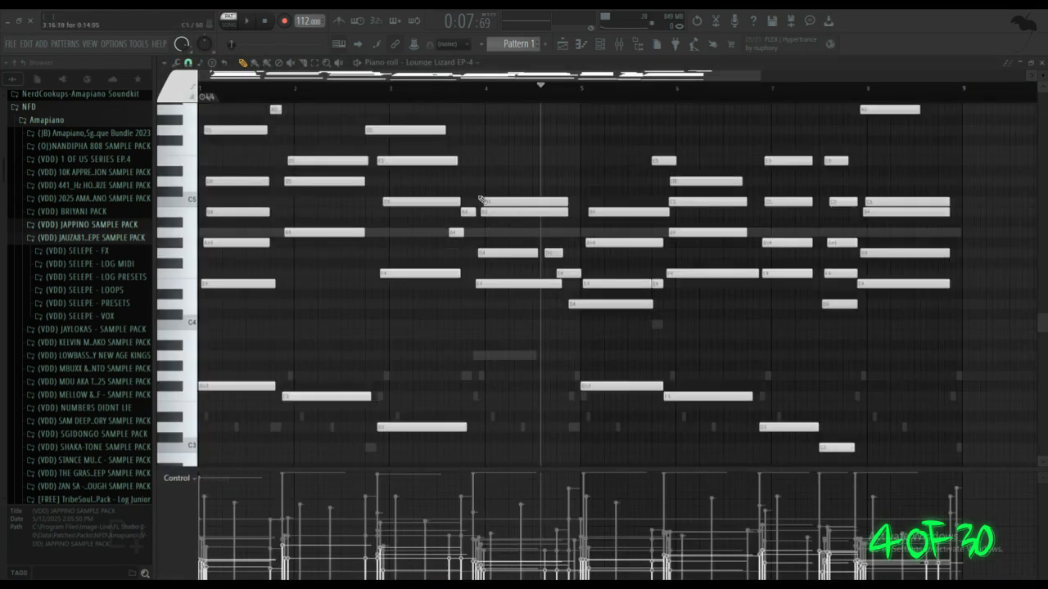
scroll(474, 197, down, 3)
scroll(591, 254, up, 4)
scroll(591, 254, up, 1)
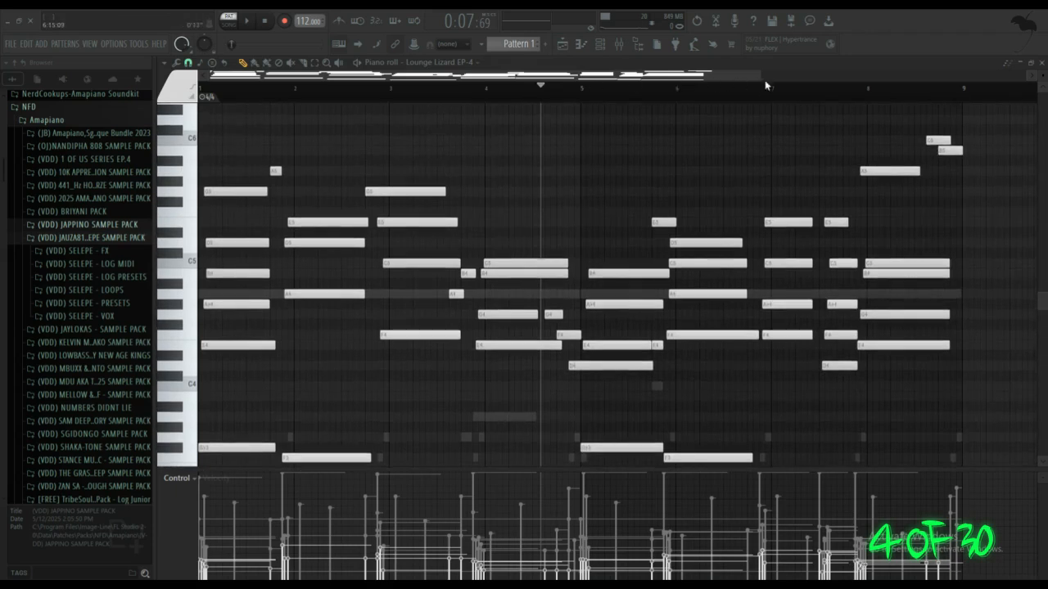
scroll(718, 156, down, 8)
Load (VDD) JAPPINO CHORD 2 - C#m from the JAPPINO sample pack onto a cloned Lounge Lizard EP-4 channel and play it through.
click(602, 45)
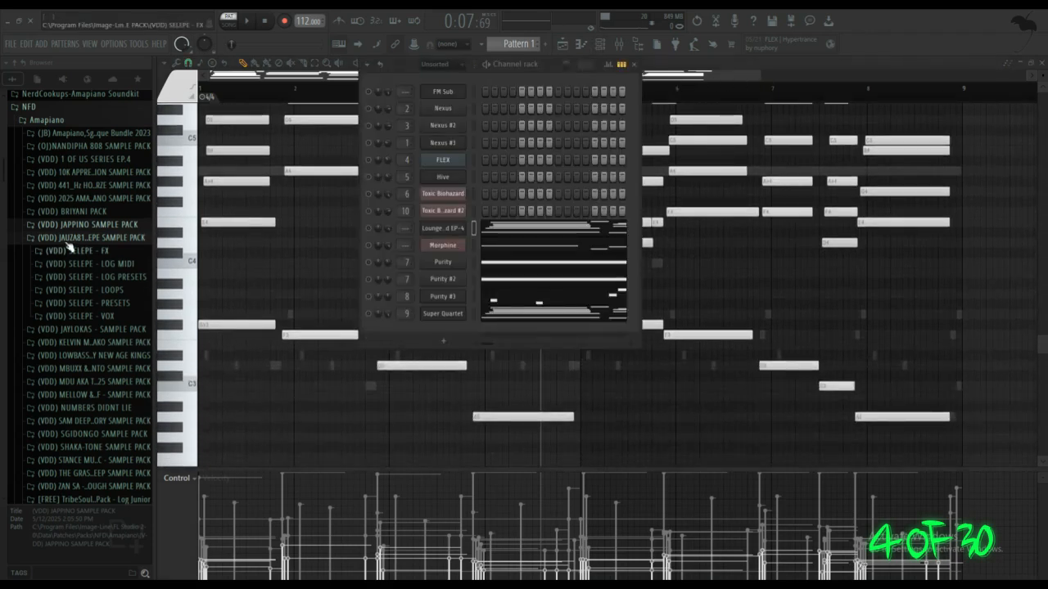
click(84, 227)
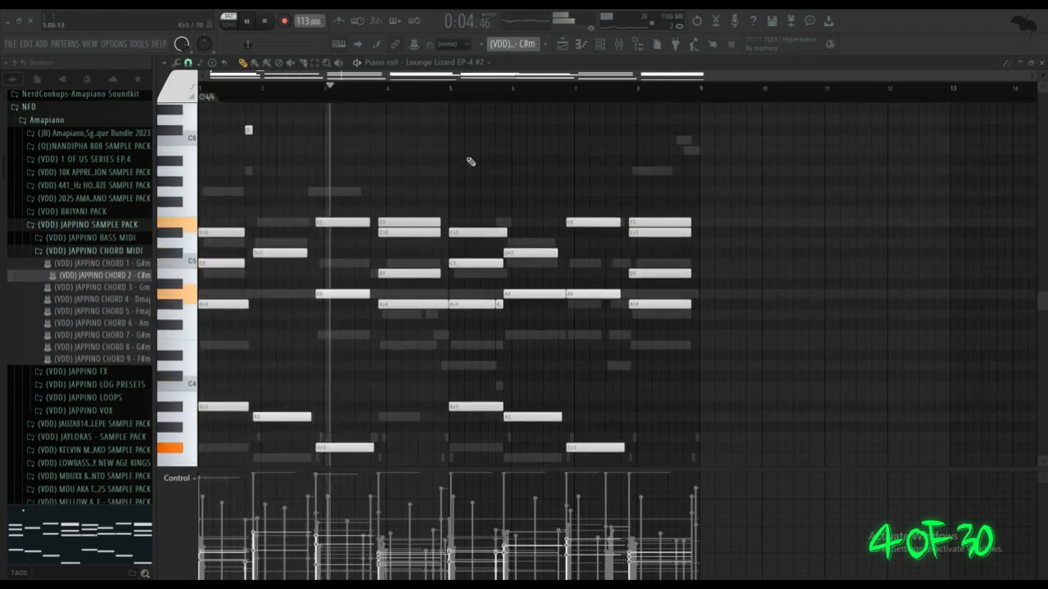
scroll(468, 159, down, 10)
scroll(466, 159, up, 8)
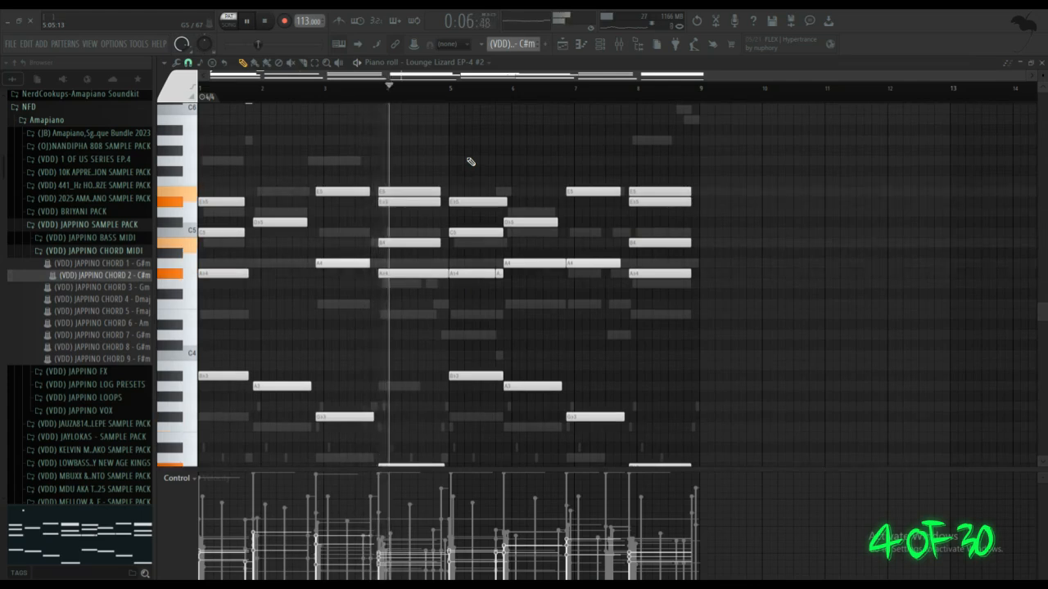
scroll(472, 162, up, 2)
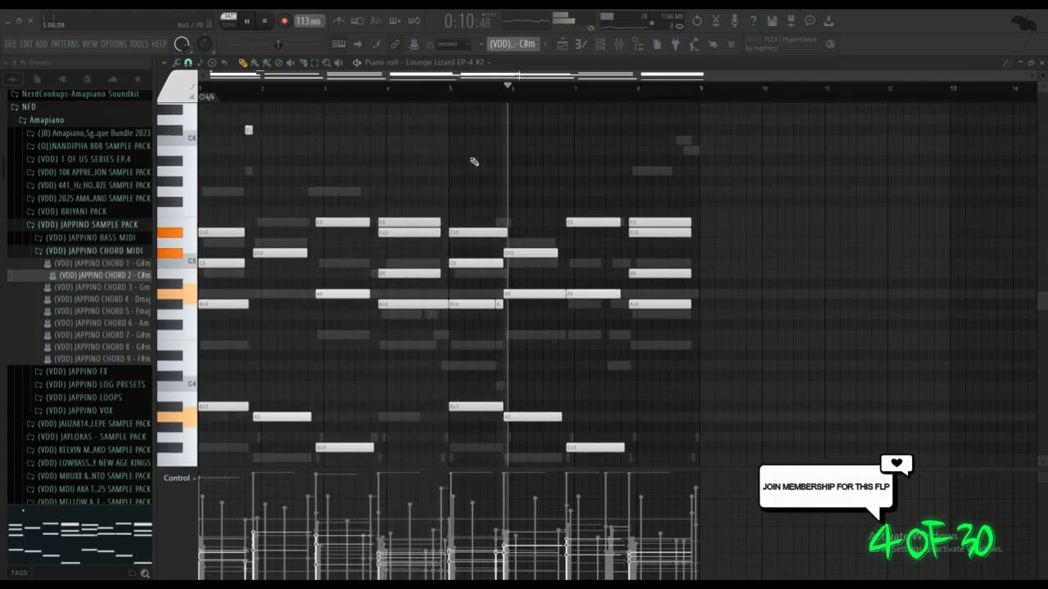
scroll(473, 161, down, 4)
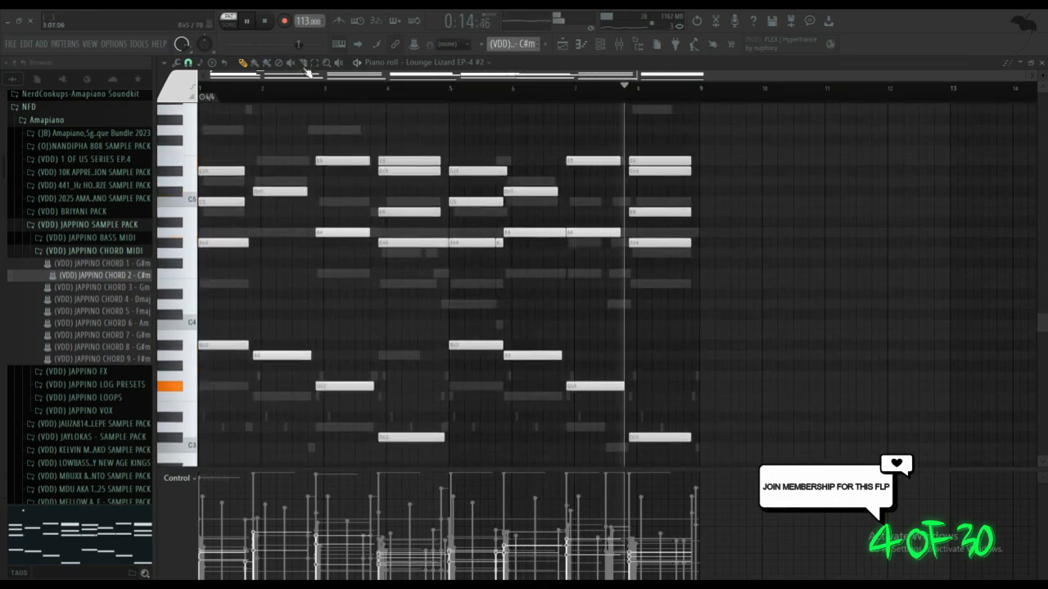
click(257, 23)
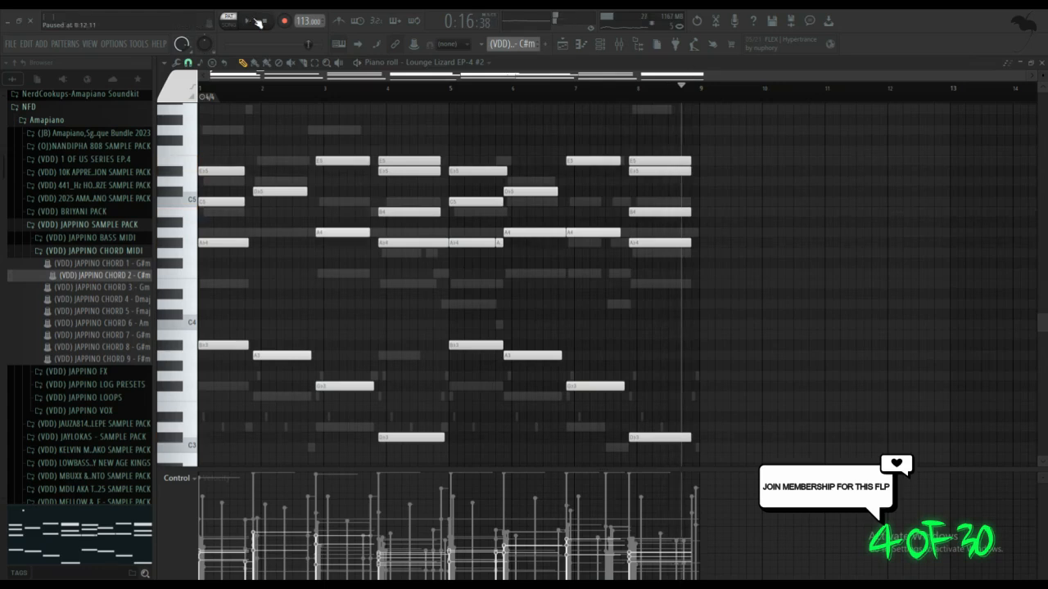
Audition the original Lounge Lizard EP-4 chords around bar 7 with the Playback tool and compare them with the imported chords.
click(620, 45)
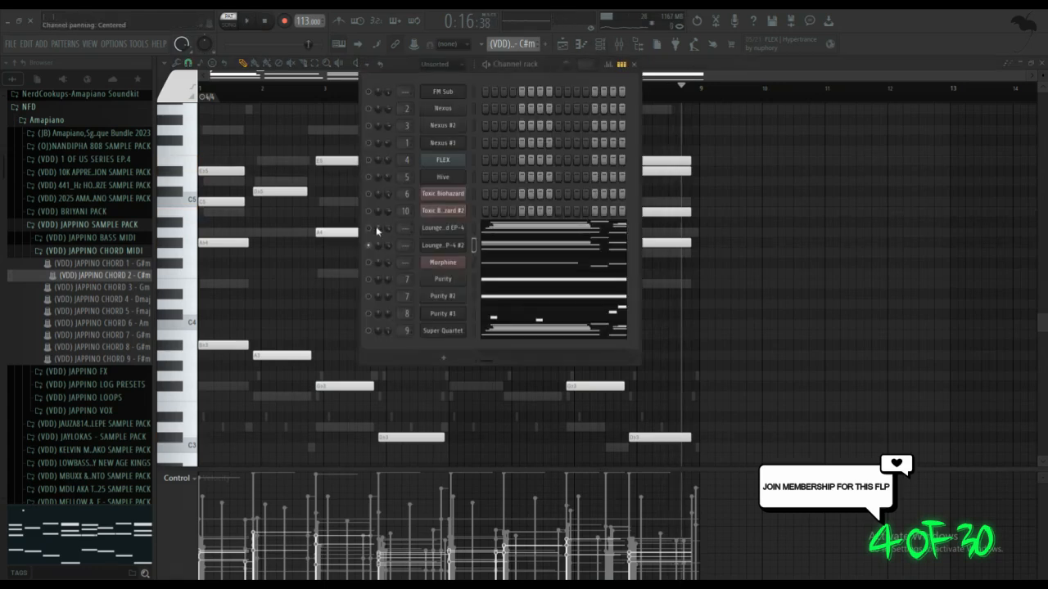
click(544, 233)
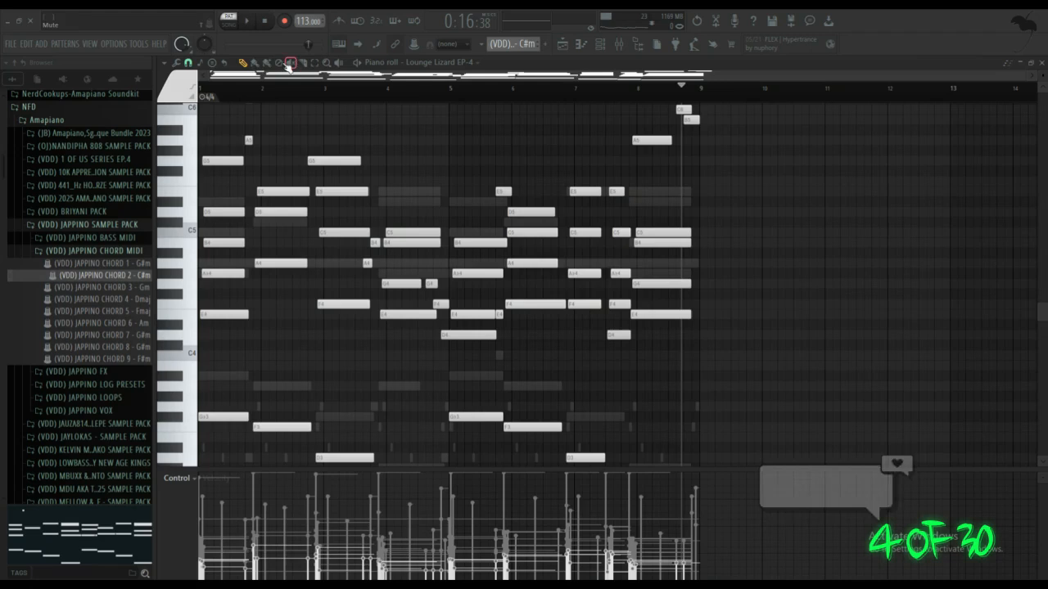
click(338, 63)
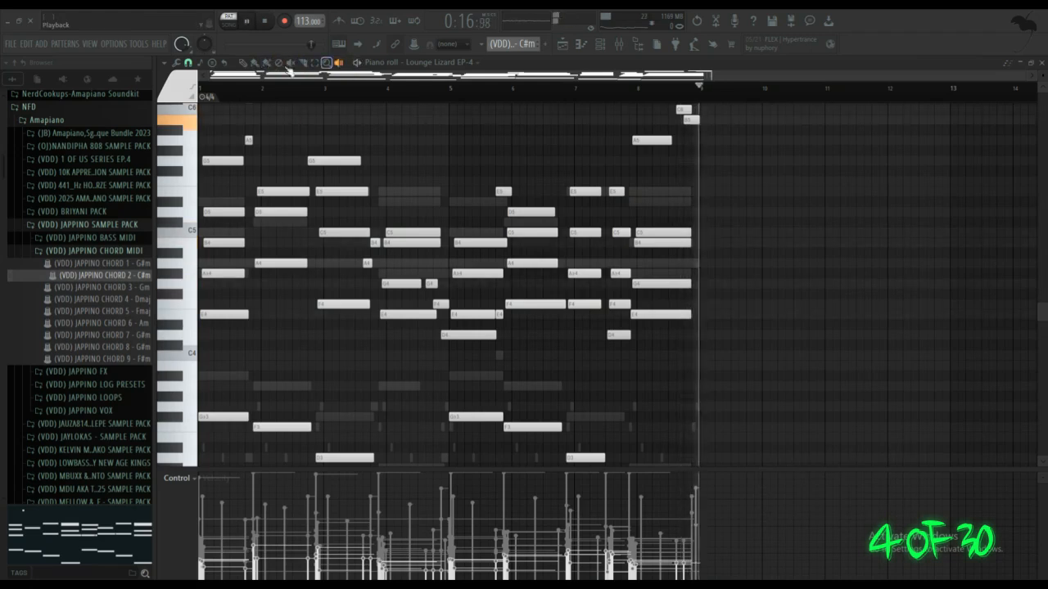
click(248, 22)
click(622, 218)
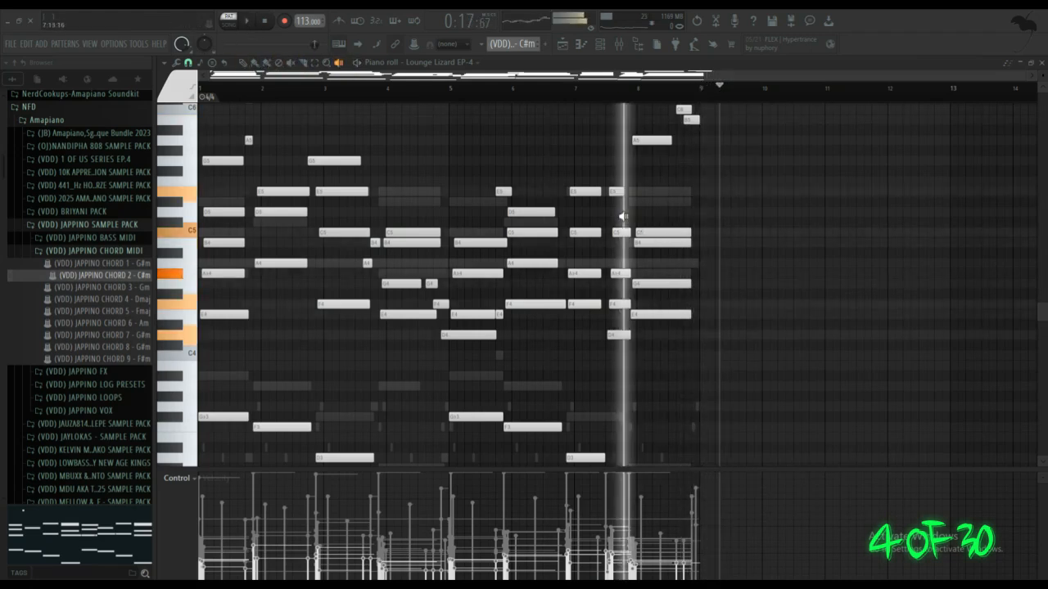
click(600, 46)
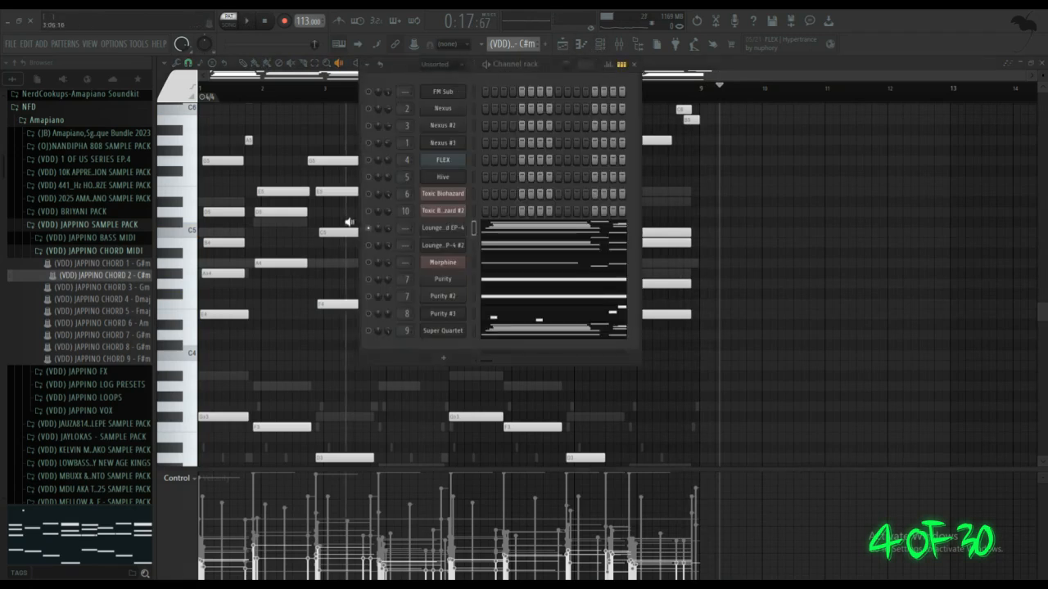
click(489, 243)
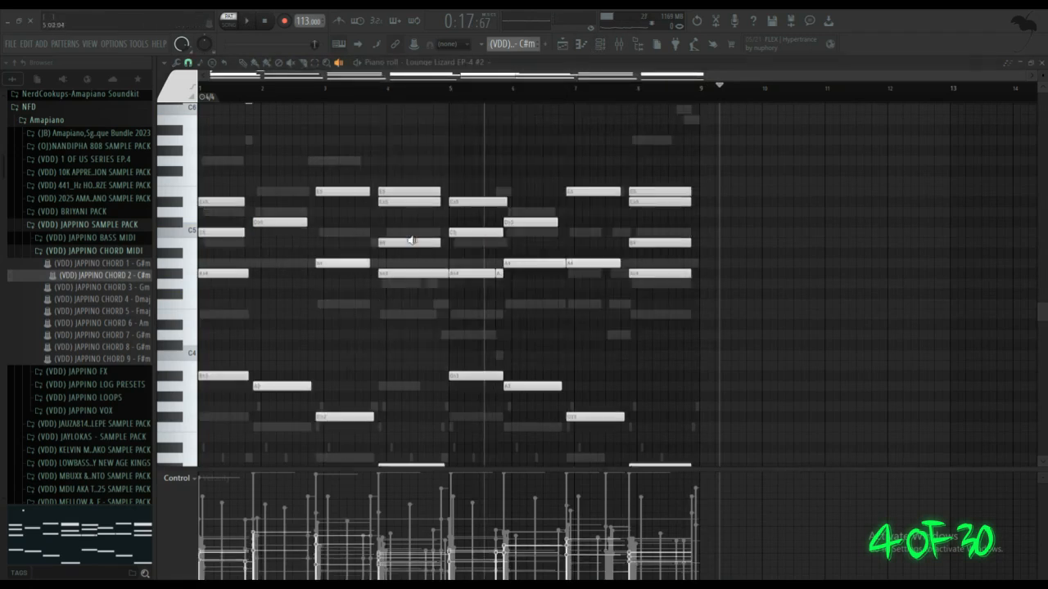
Delete the Lounge Lizard EP-4 #2 channel and reopen the original Lounge Lizard EP-4 notes.
click(600, 46)
right_click(442, 250)
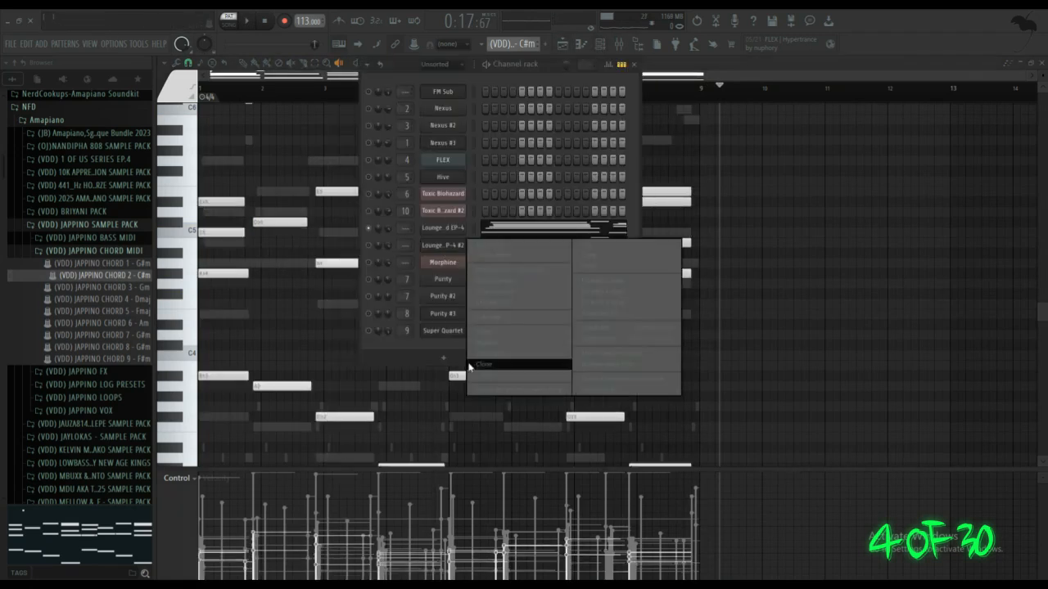
click(489, 374)
click(505, 238)
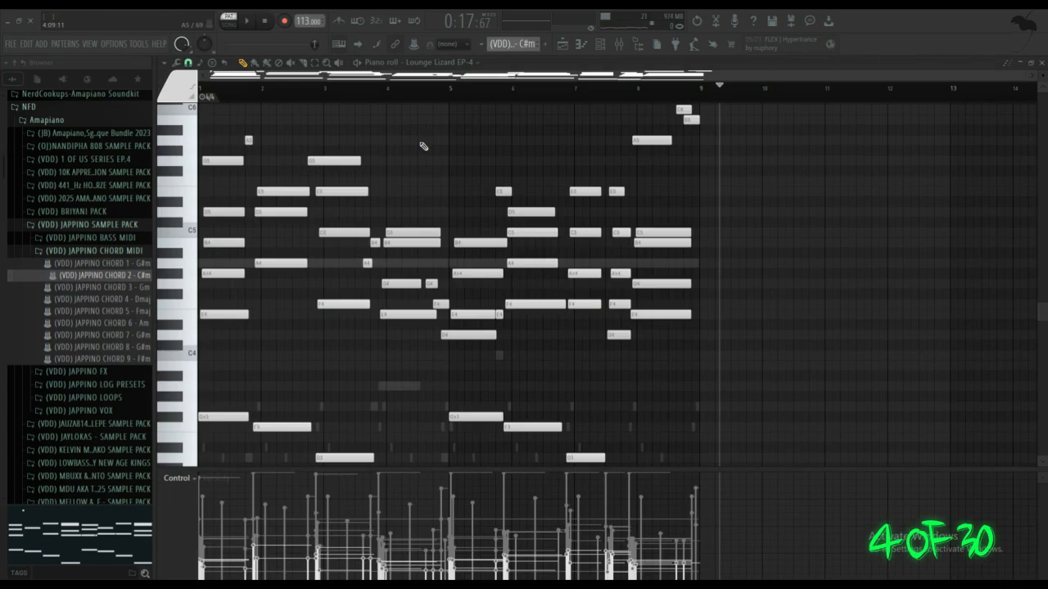
Examine the presets loaded in Purity and Purity #2, closing each plugin window after viewing.
click(609, 46)
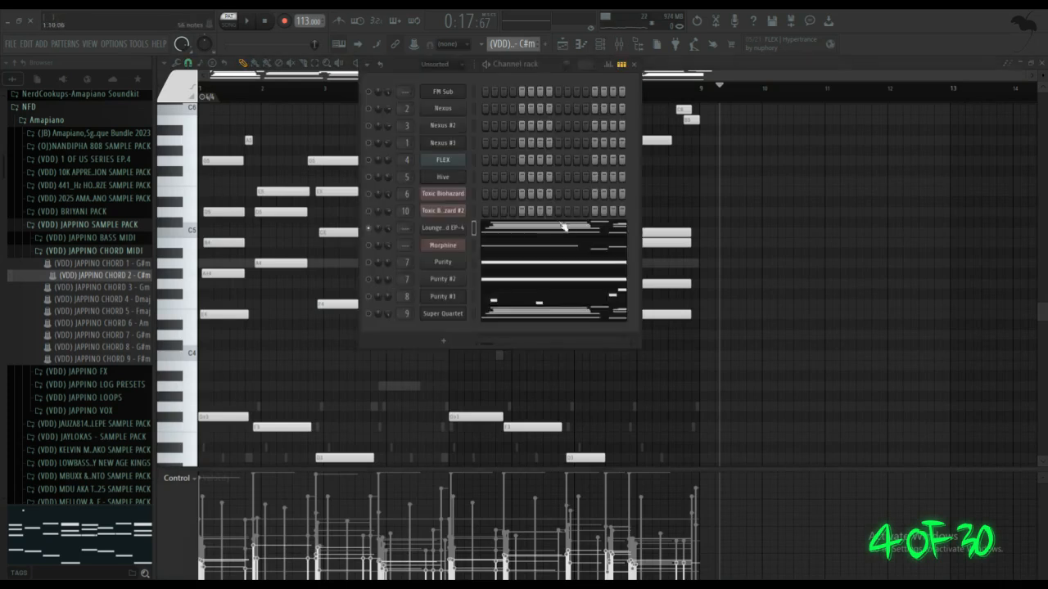
click(434, 264)
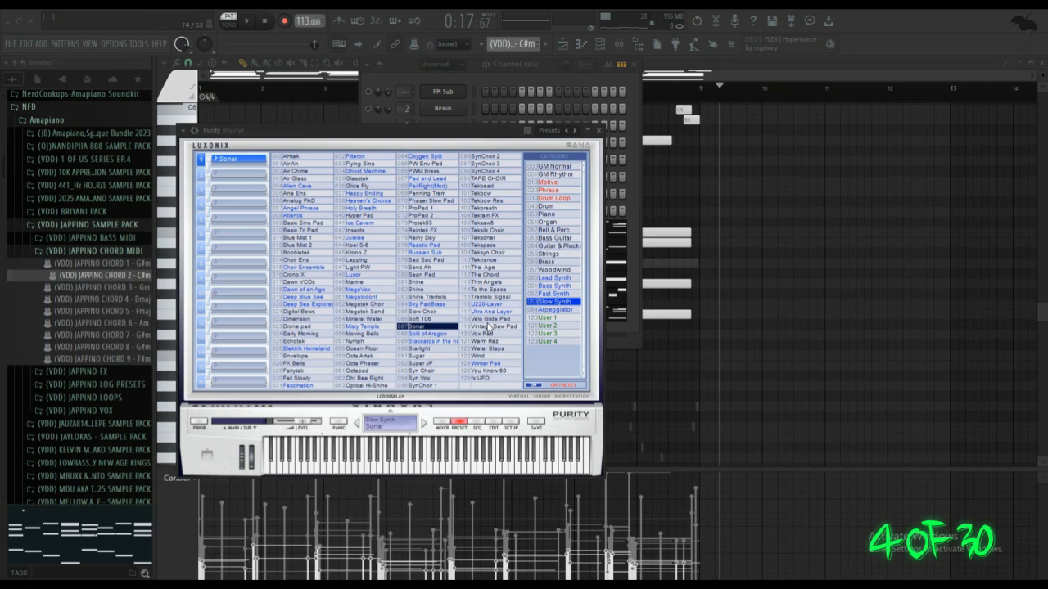
click(599, 131)
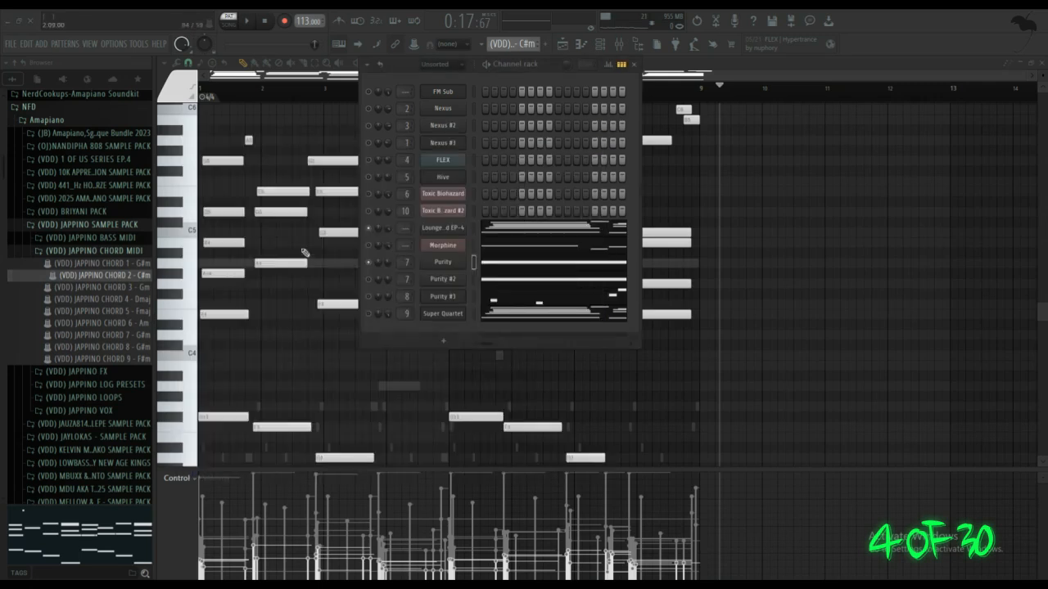
click(442, 279)
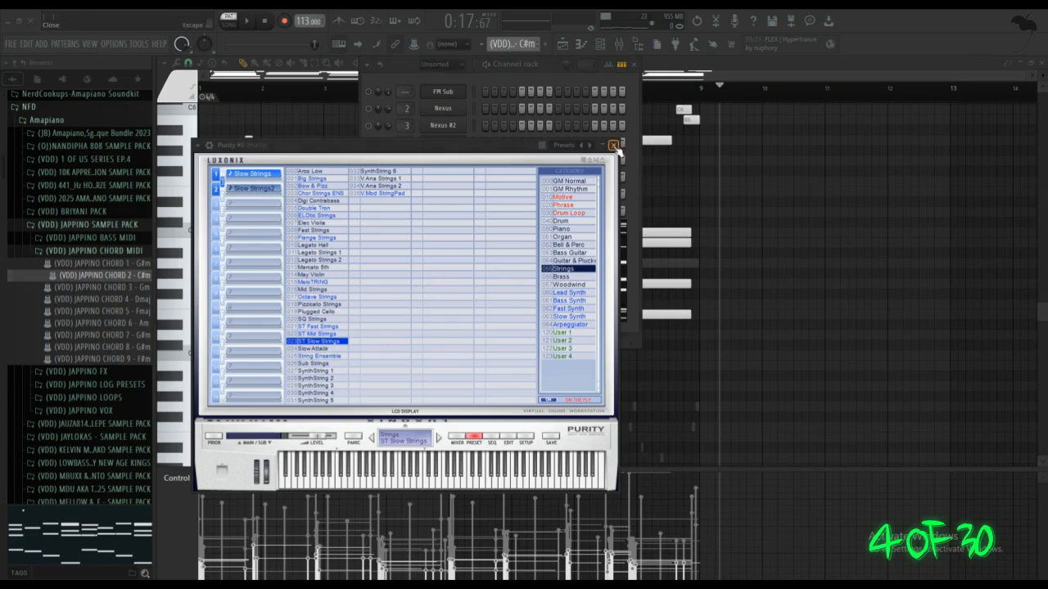
click(613, 144)
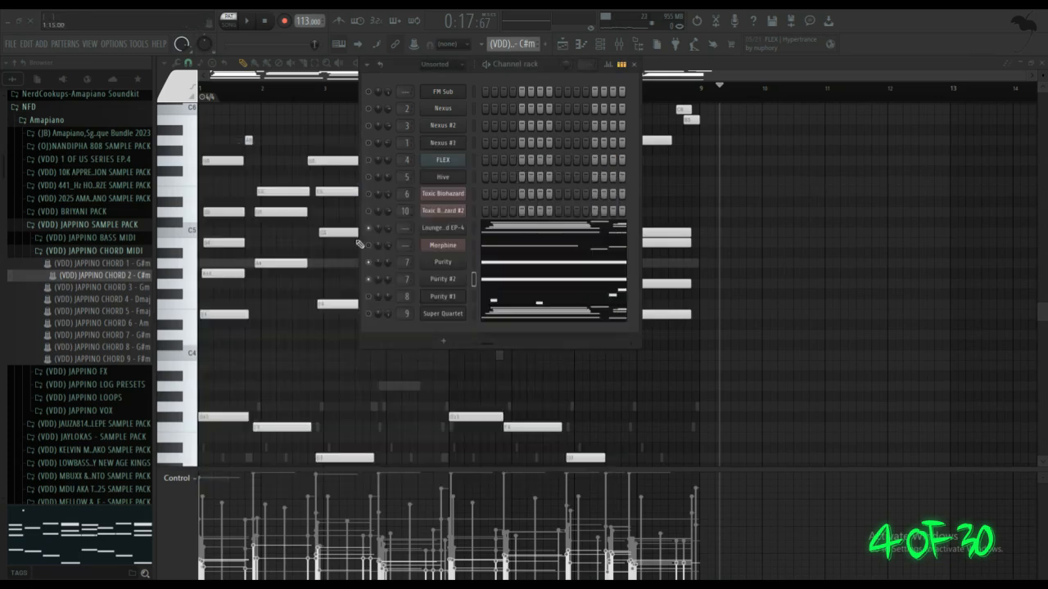
Play the pattern from the start to audition the Purity layers with Lounge Lizard EP-4, and return to the playlist.
click(247, 22)
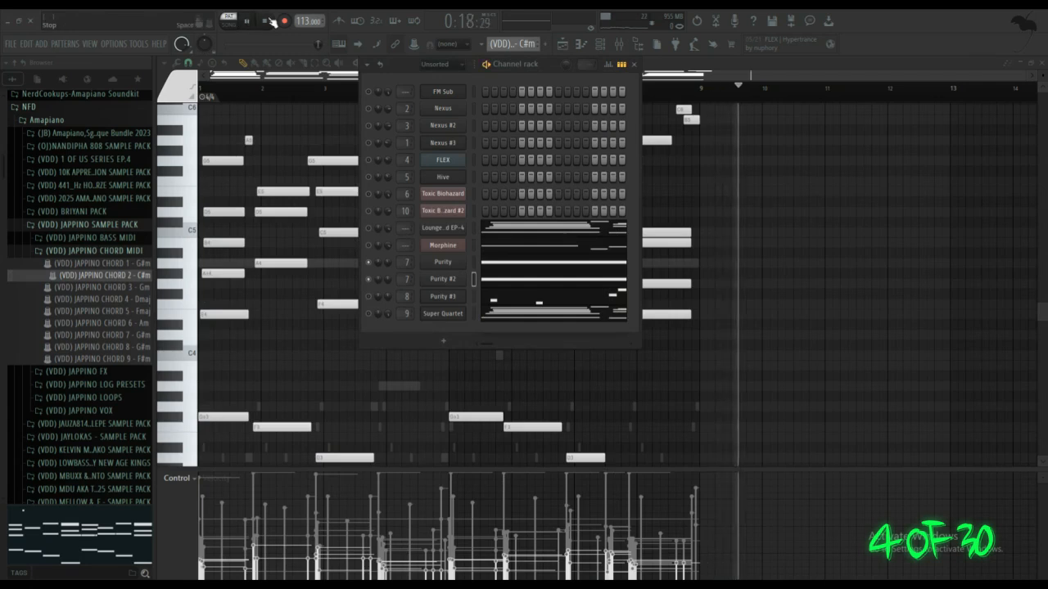
click(265, 22)
click(251, 21)
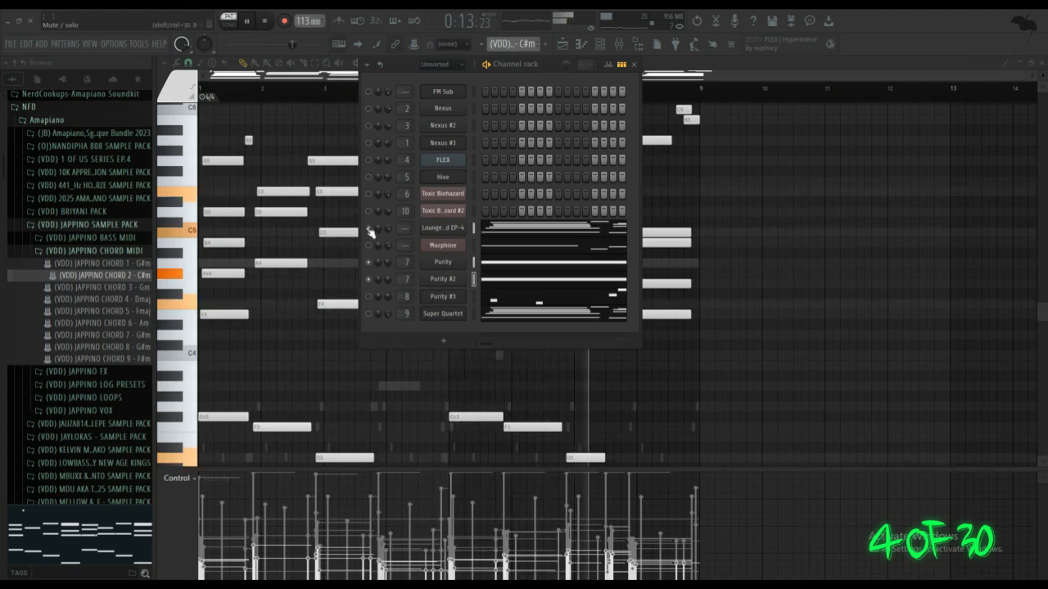
click(503, 227)
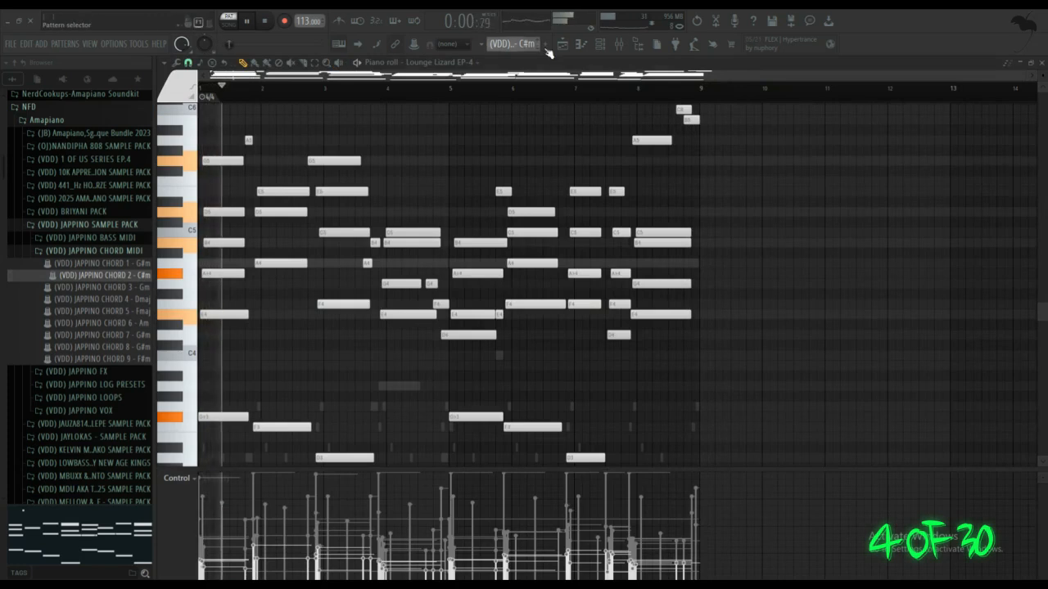
key(F5)
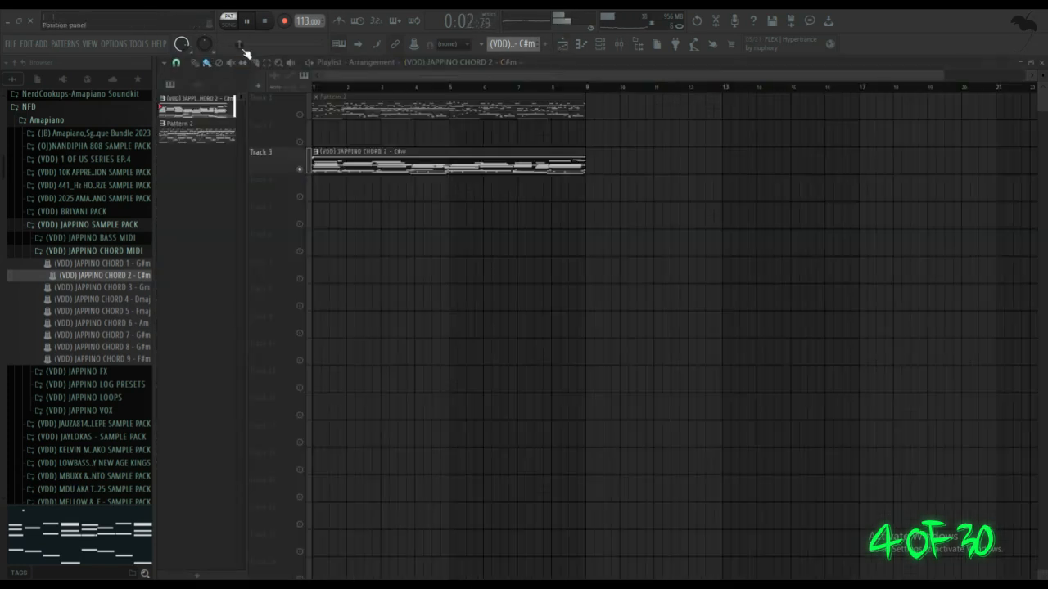
Play the arrangement in song mode and examine the Lounge Lizard EP-4 chord notes across their full pitch range.
click(230, 24)
click(581, 44)
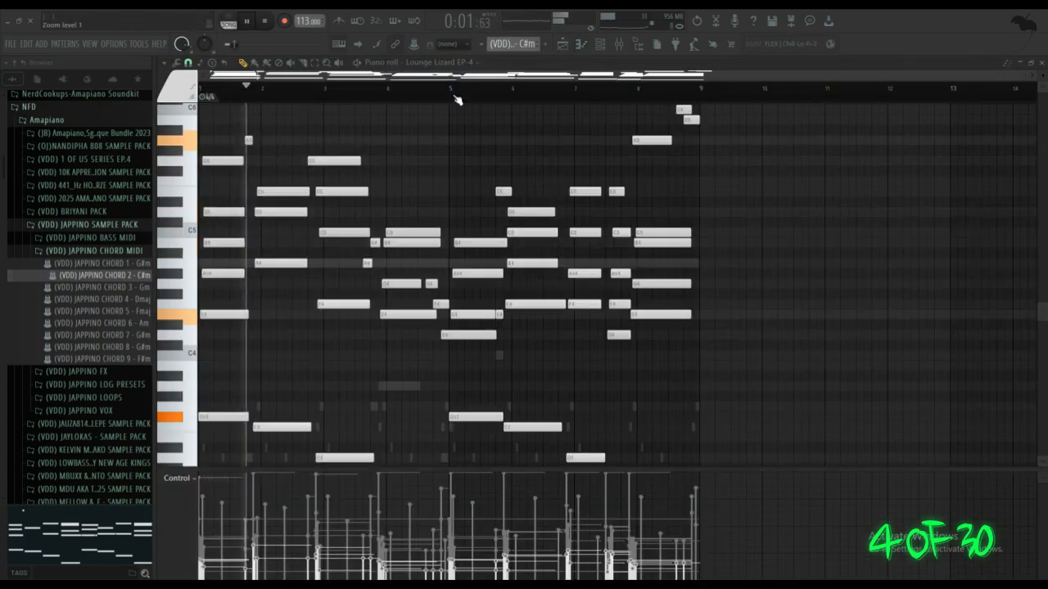
scroll(455, 141, up, 3)
scroll(455, 140, down, 3)
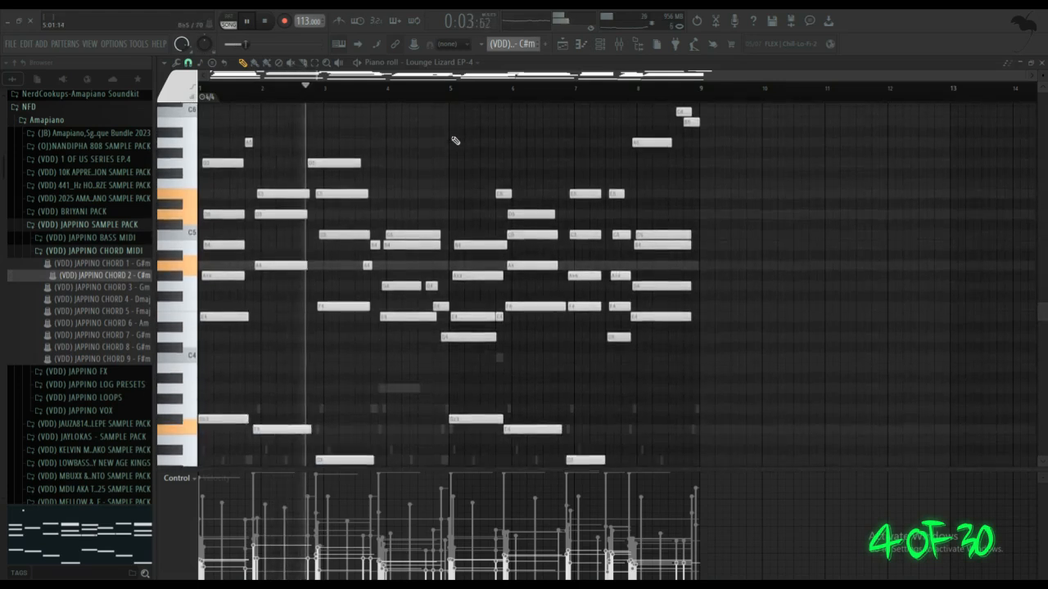
scroll(456, 141, down, 4)
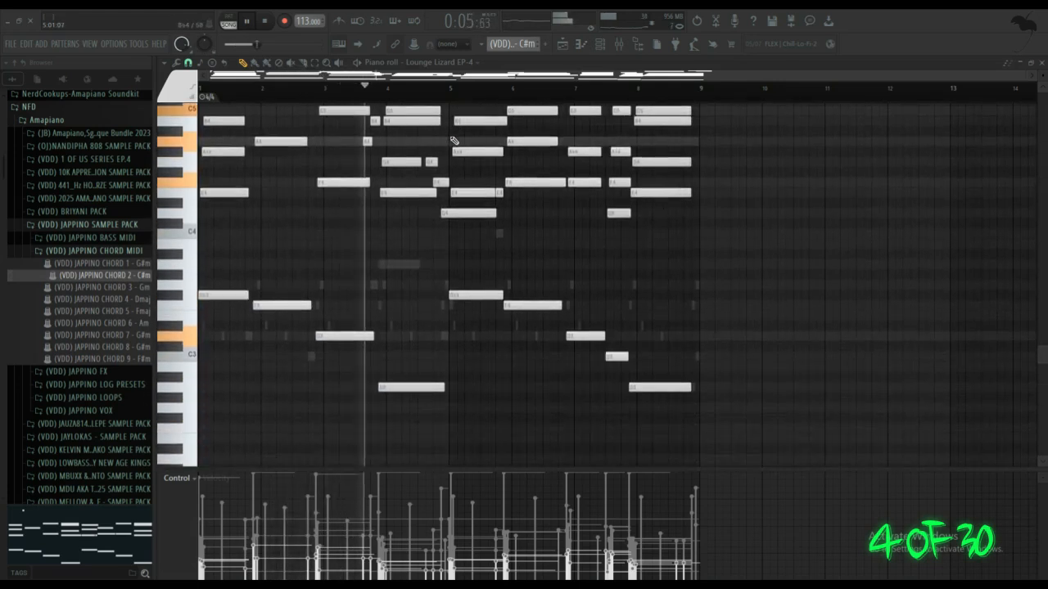
scroll(456, 141, up, 5)
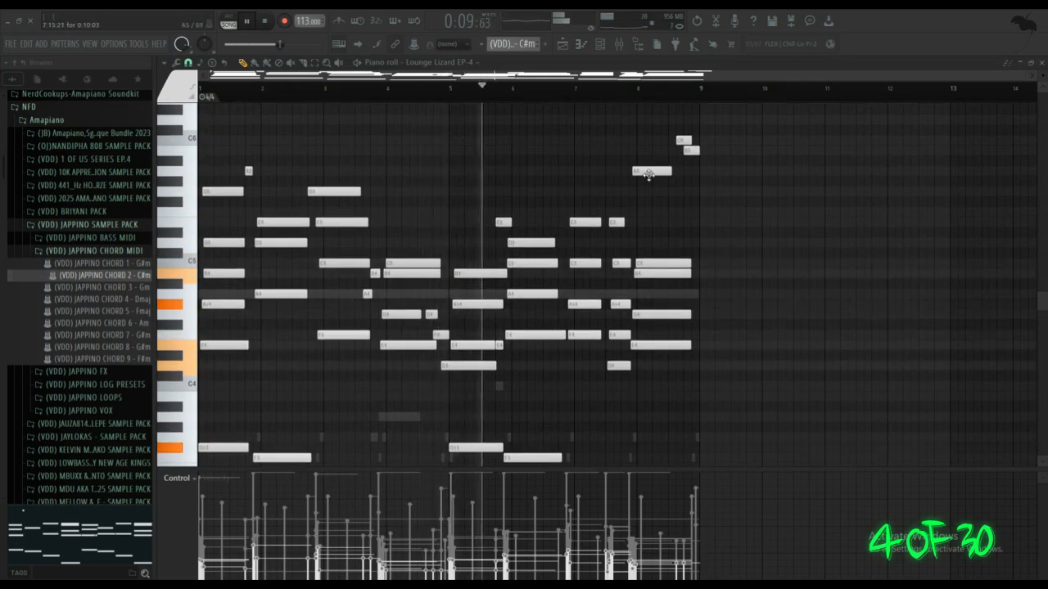
scroll(749, 229, down, 1)
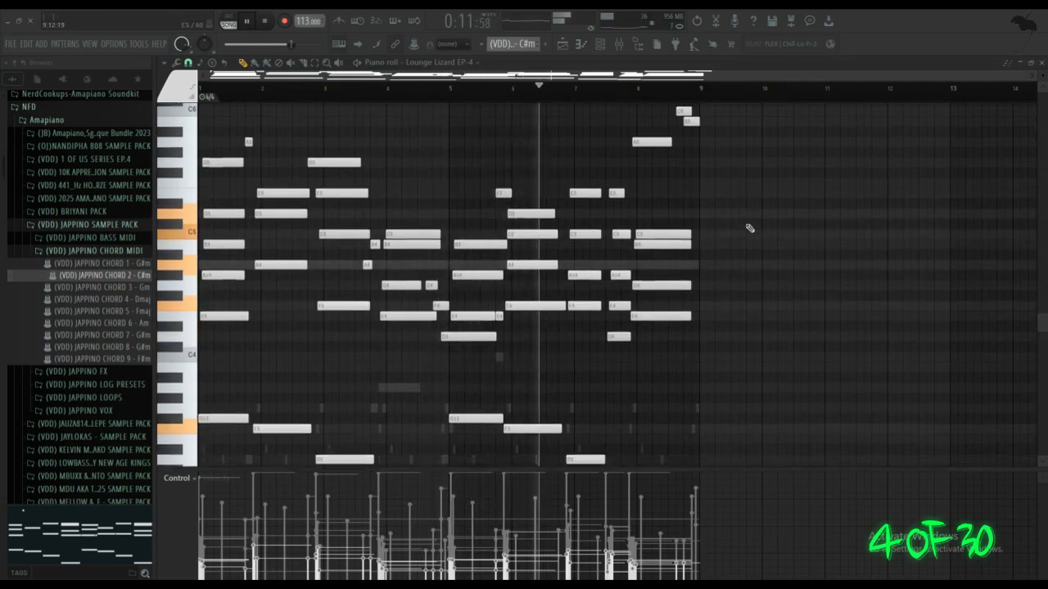
scroll(749, 228, down, 1)
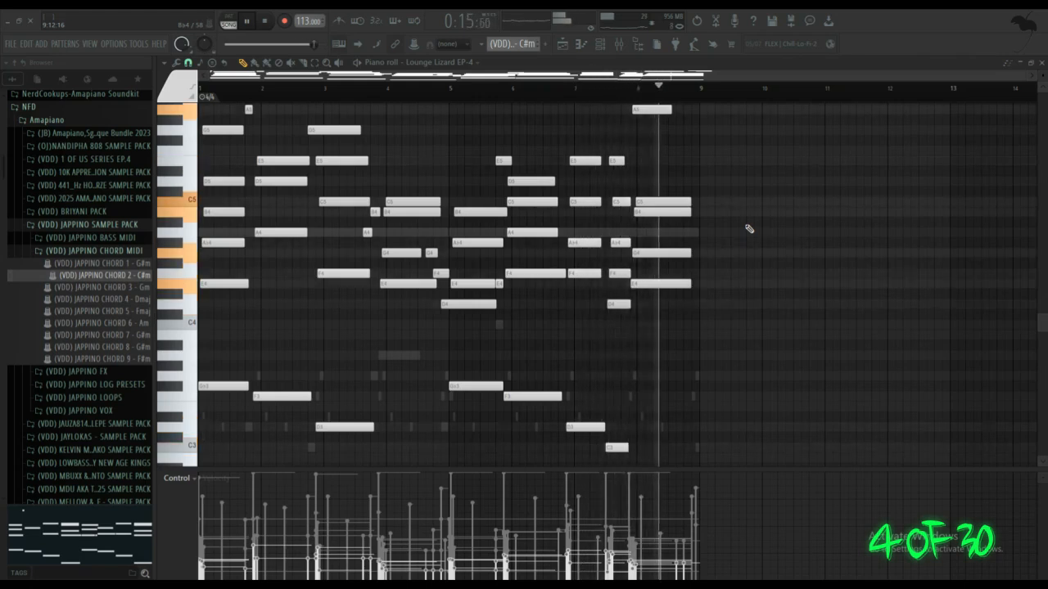
scroll(749, 228, up, 4)
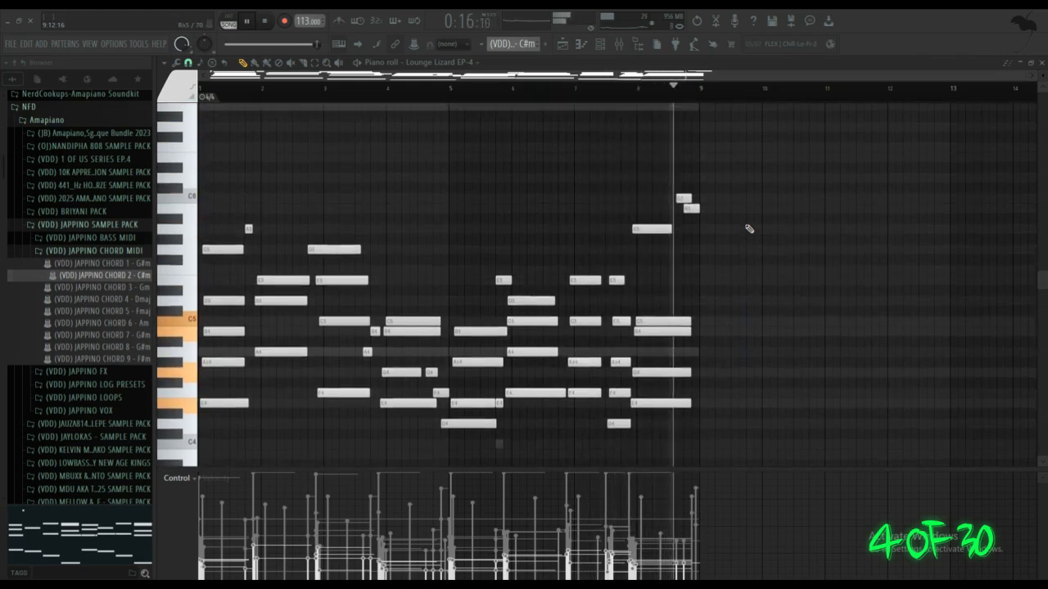
Unmute Morphine with Lounge Lizard EP-4 muted, and route Morphine to mixer track 11.
click(599, 44)
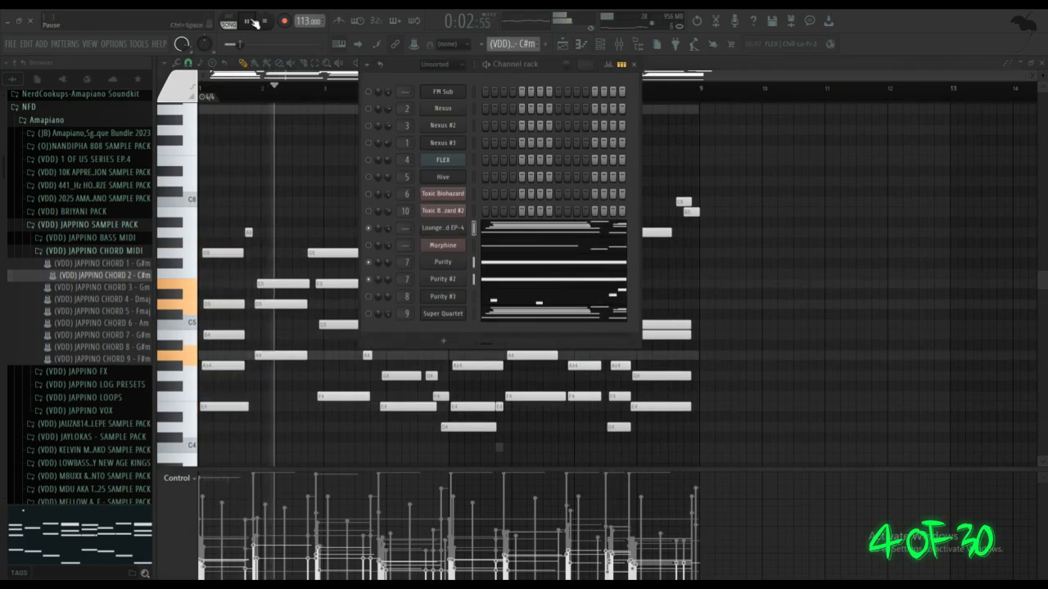
click(254, 23)
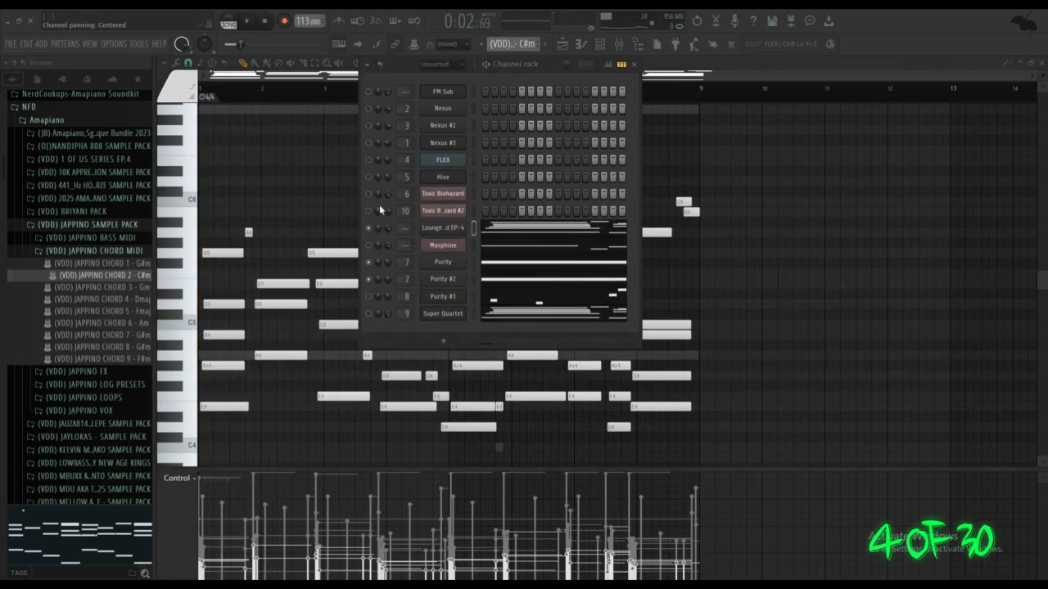
click(368, 263)
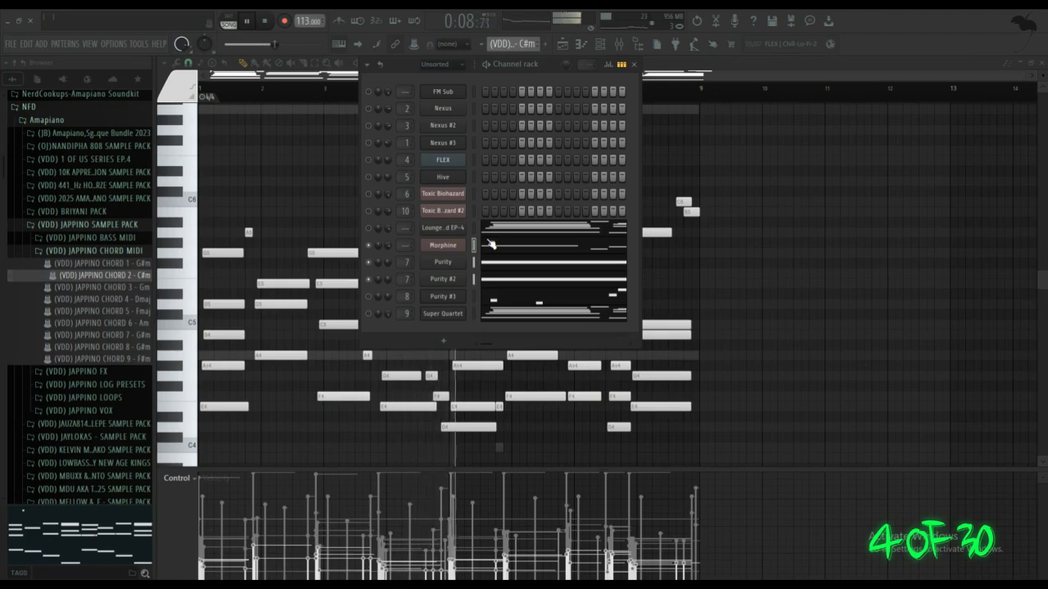
key(ctrl+l)
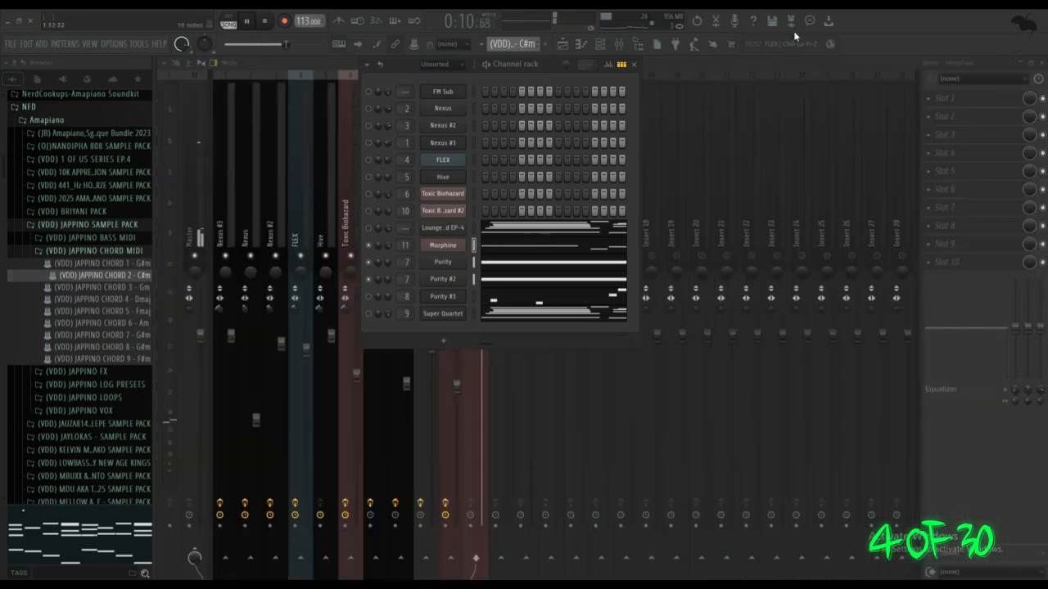
click(633, 64)
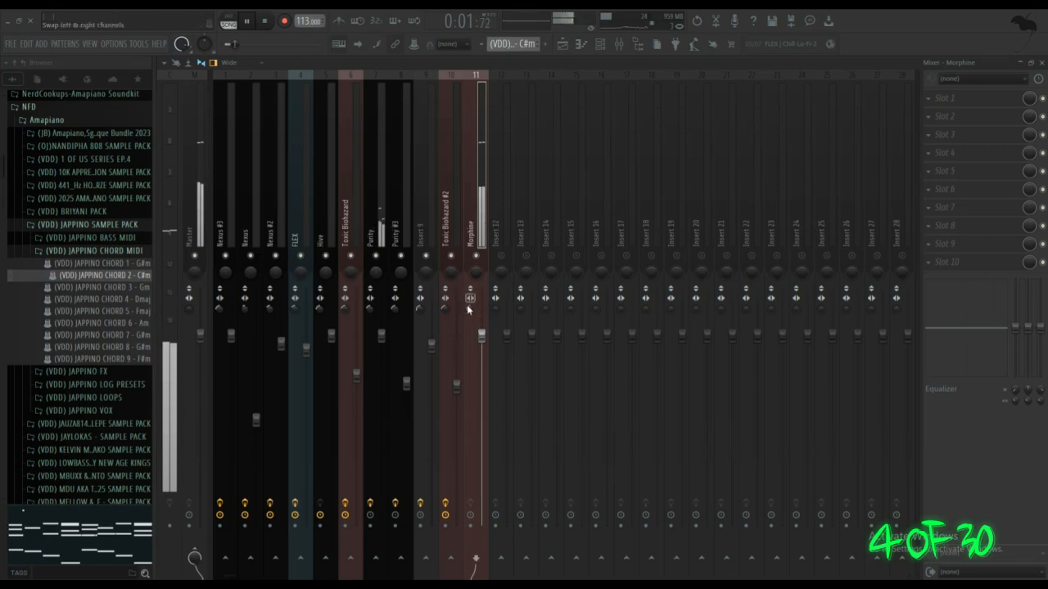
Load Fruity Chorus in the first effect slot of the Morphine mixer track and set its mix level to 50%.
click(943, 98)
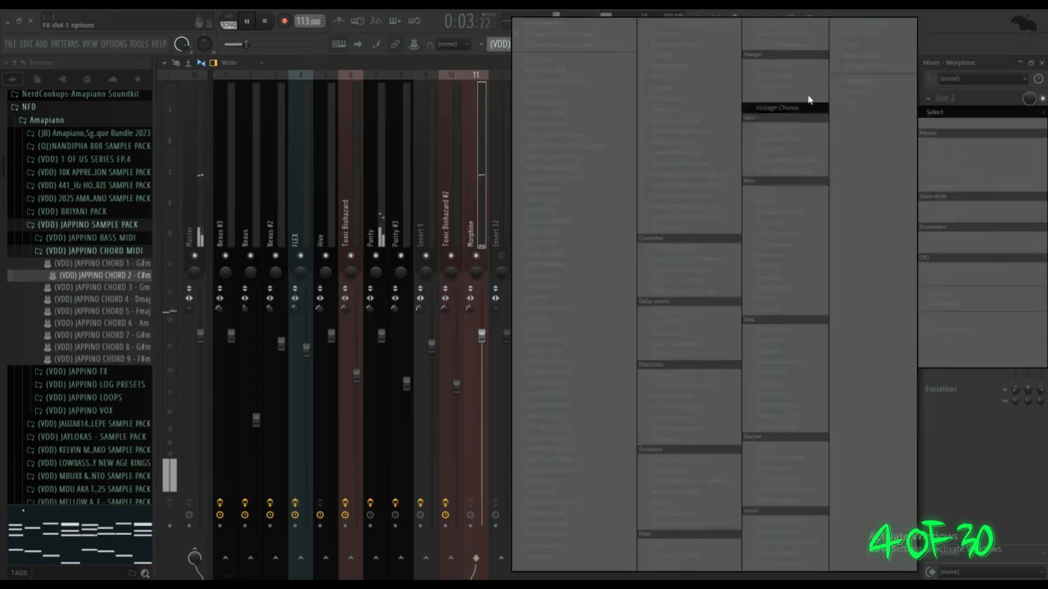
click(792, 67)
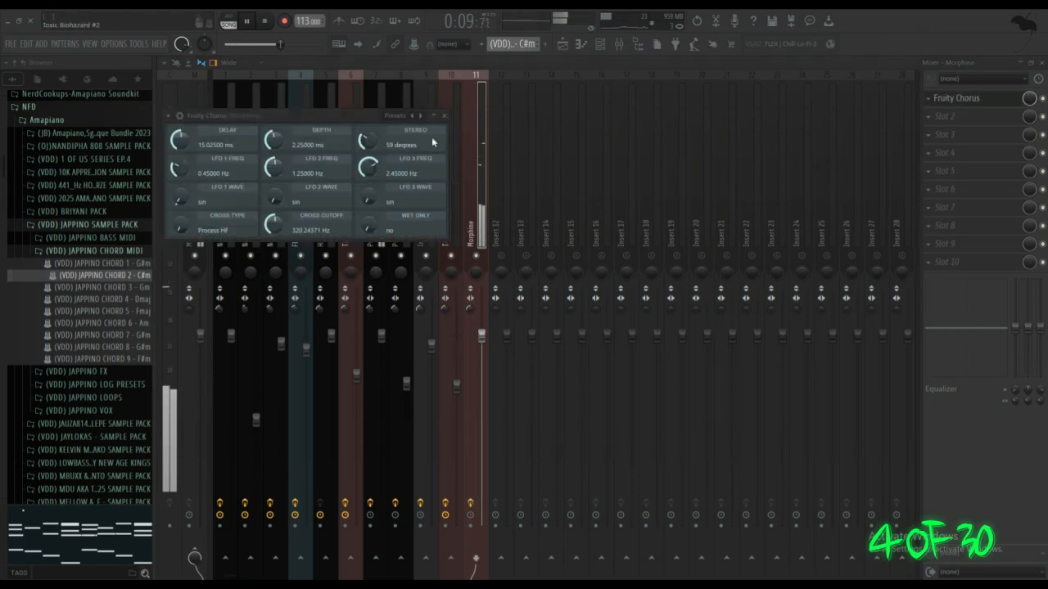
click(447, 117)
drag(1031, 95, 1031, 131)
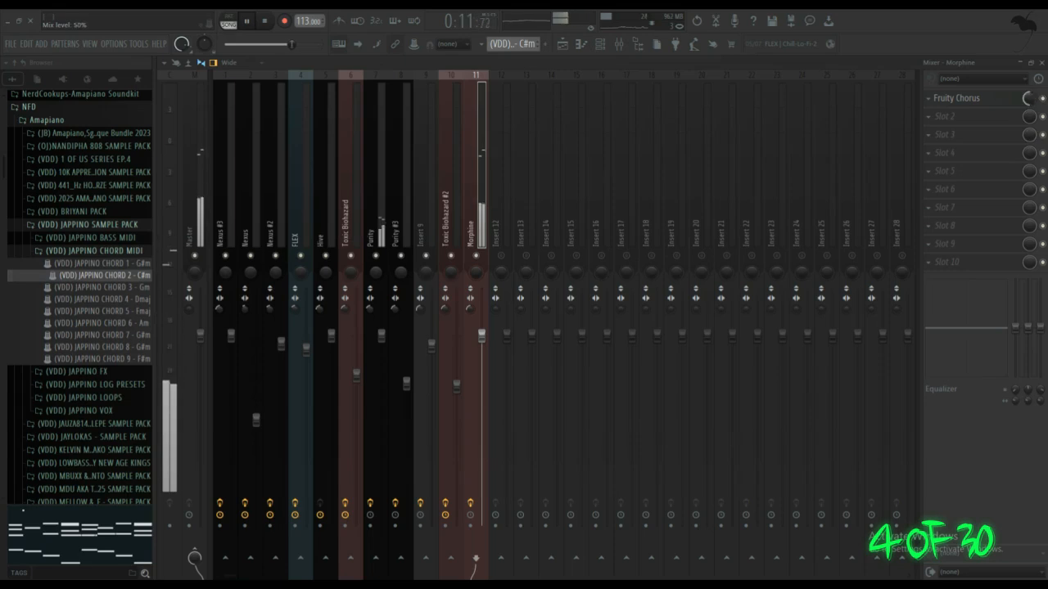
Open the Morphine notes and examine its low melody during playback, then stop playing.
click(598, 45)
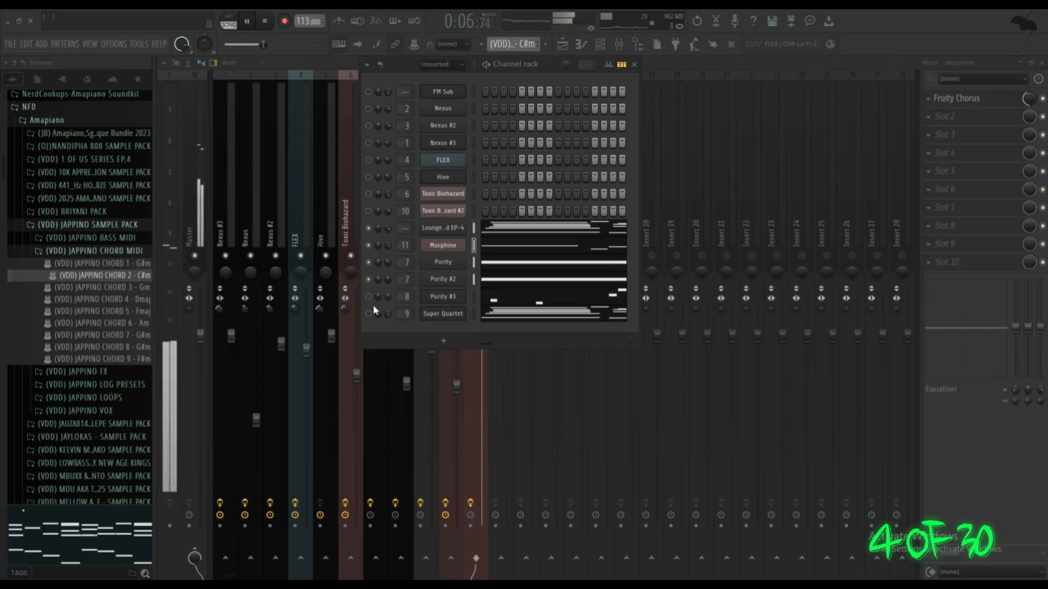
click(538, 245)
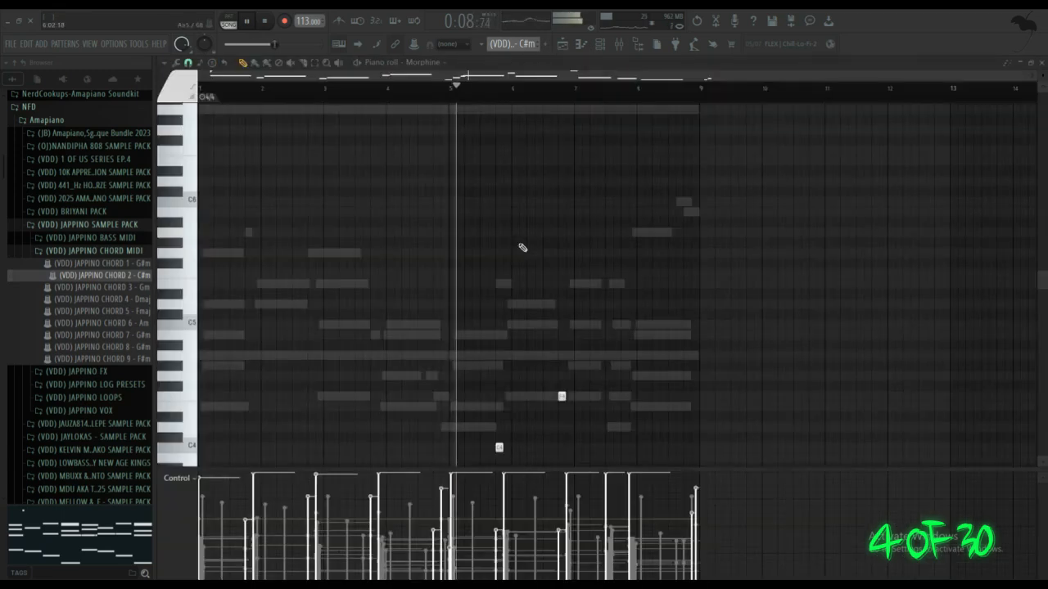
scroll(510, 247, down, 5)
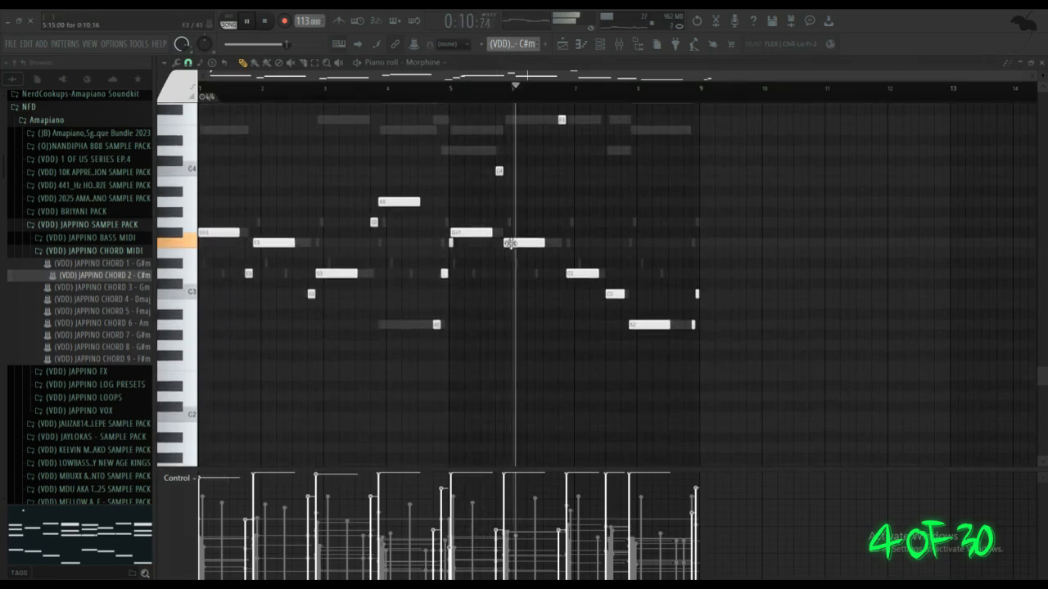
scroll(626, 232, up, 2)
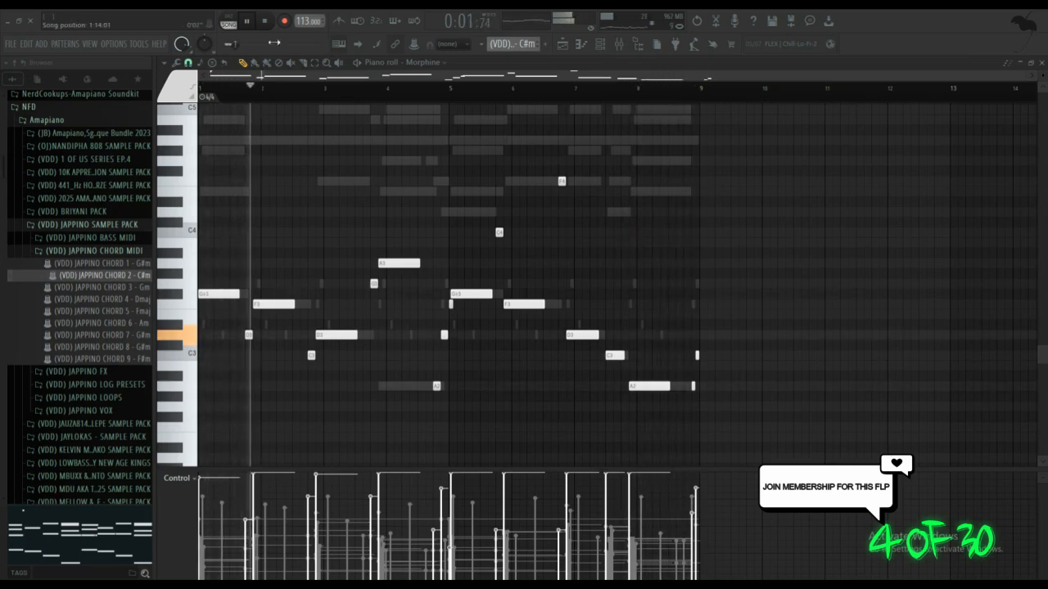
click(246, 19)
Examine the preset loaded in Lounge Lizard EP-4 and close the plugin window.
click(599, 46)
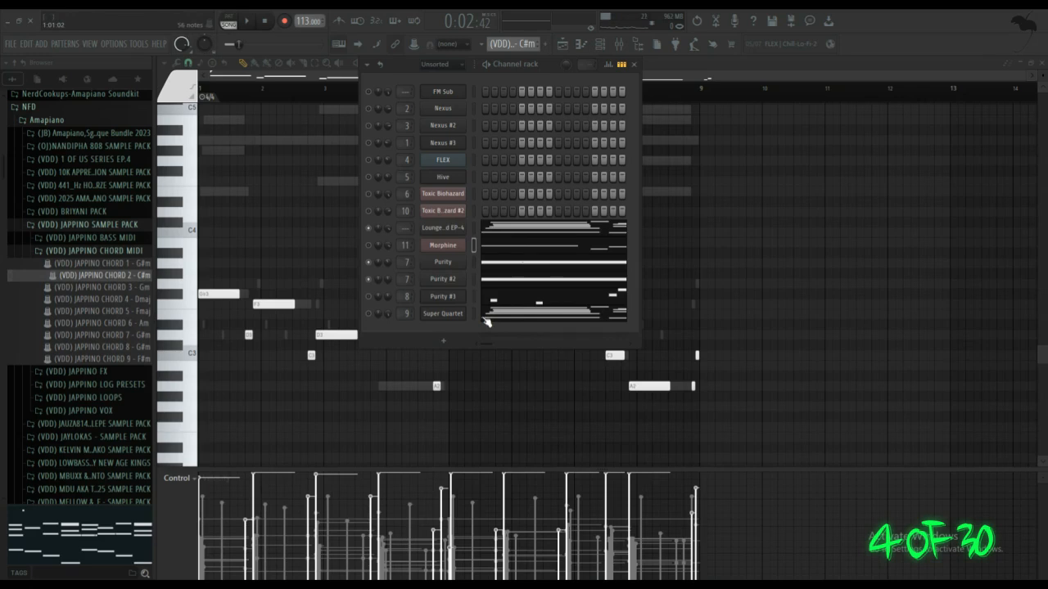
click(442, 228)
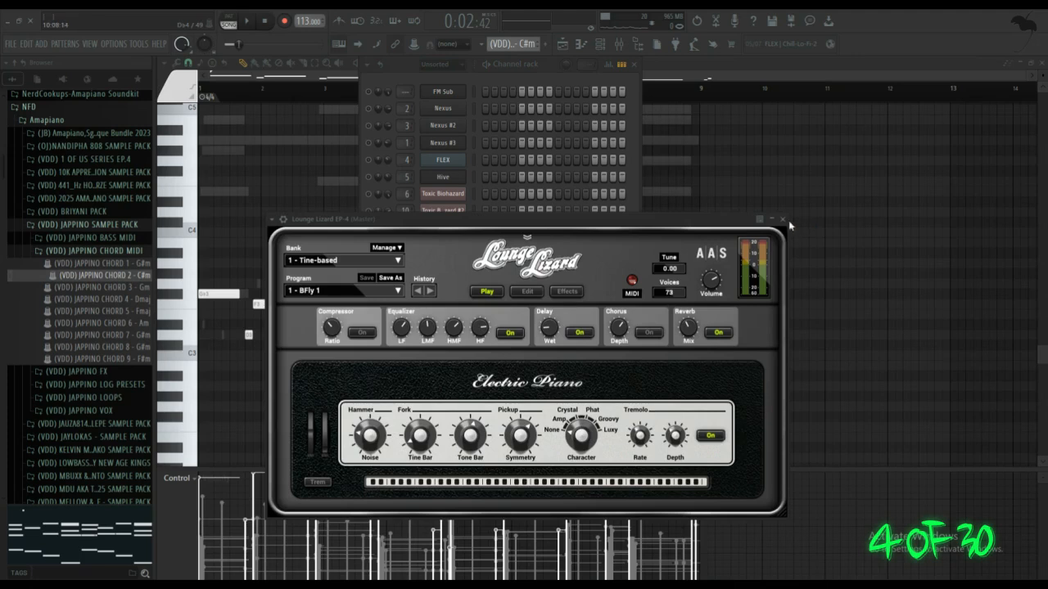
click(784, 221)
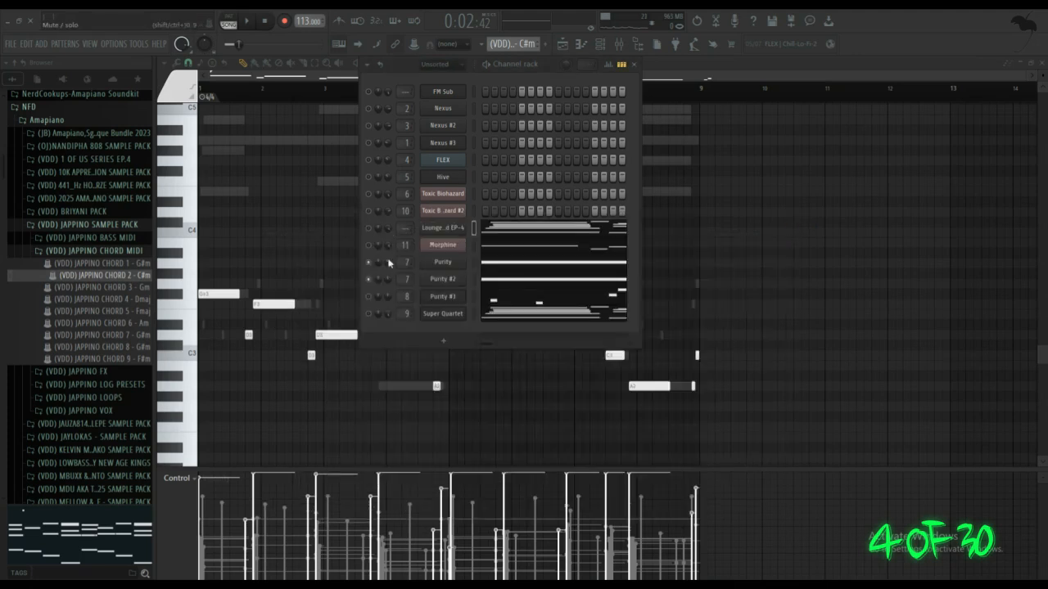
Audition Super Quartet and Morphine with the Purity layers, examining the Super Quartet and Purity #3 notes.
click(250, 22)
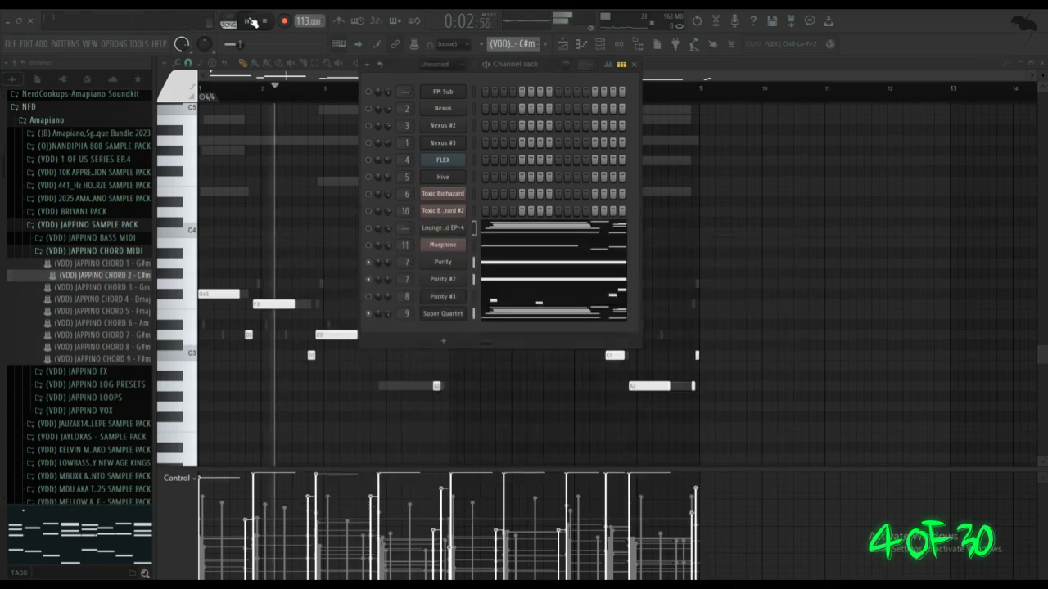
click(370, 245)
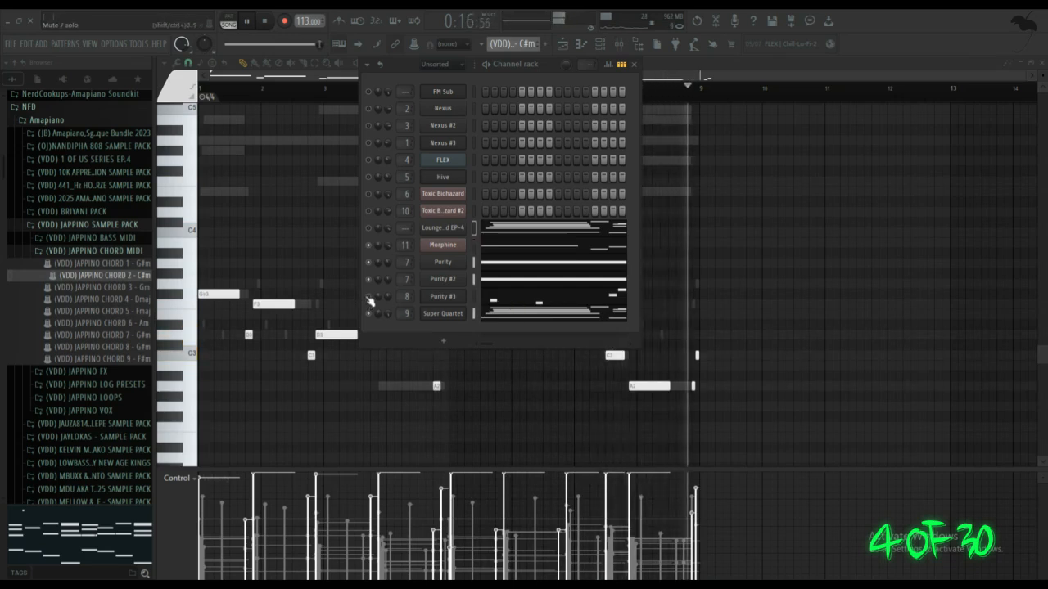
click(522, 285)
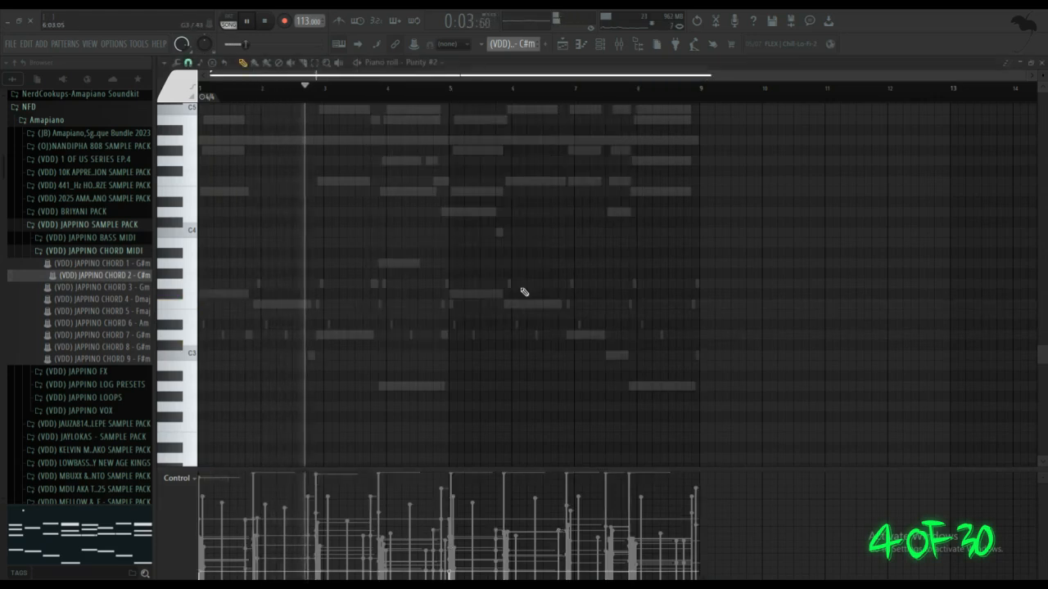
scroll(424, 65, down, 2)
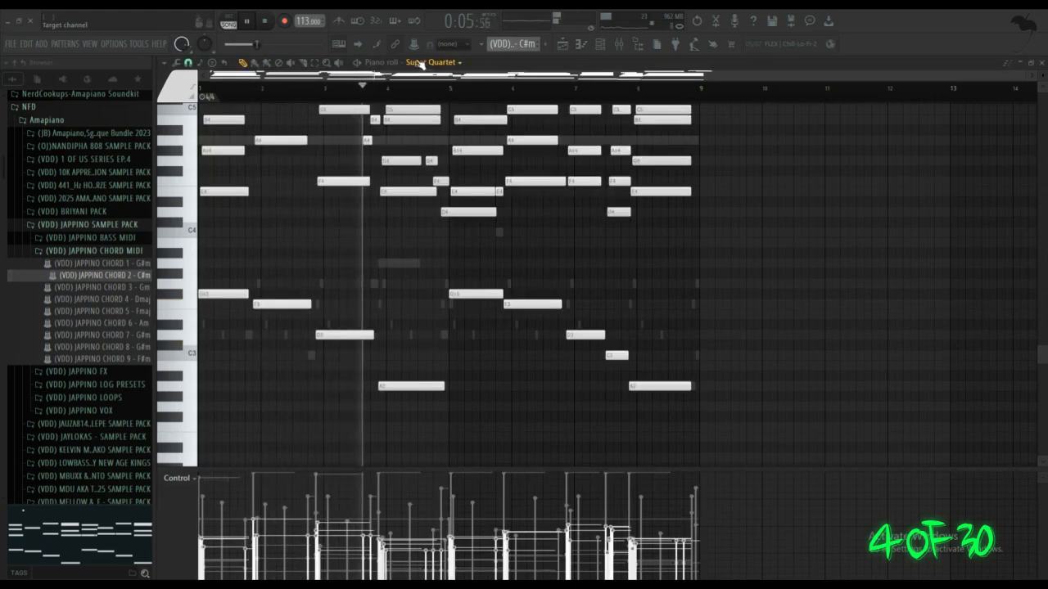
scroll(429, 63, up, 2)
scroll(432, 64, down, 2)
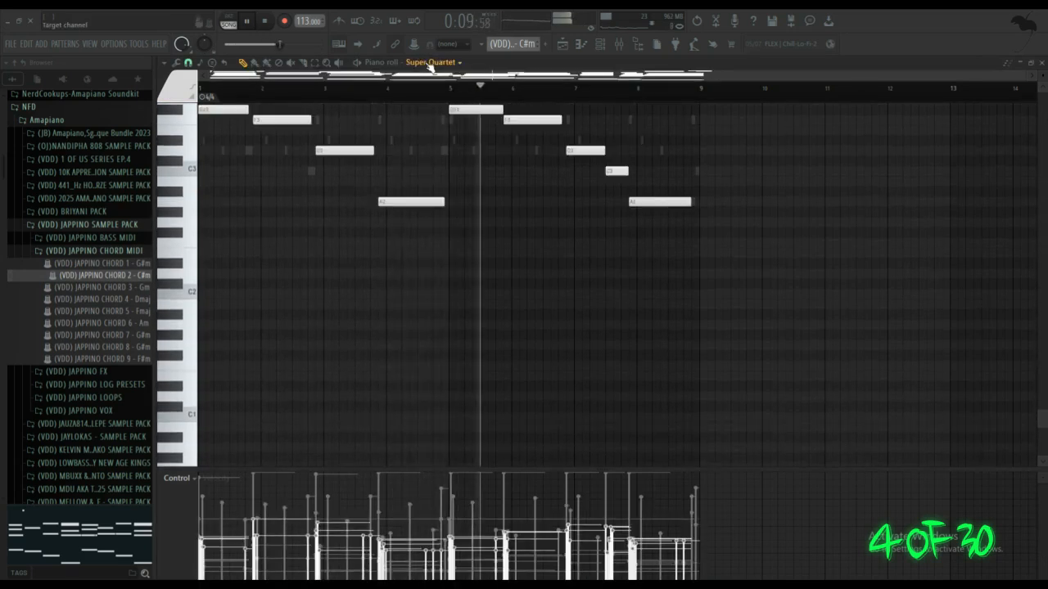
scroll(431, 64, up, 2)
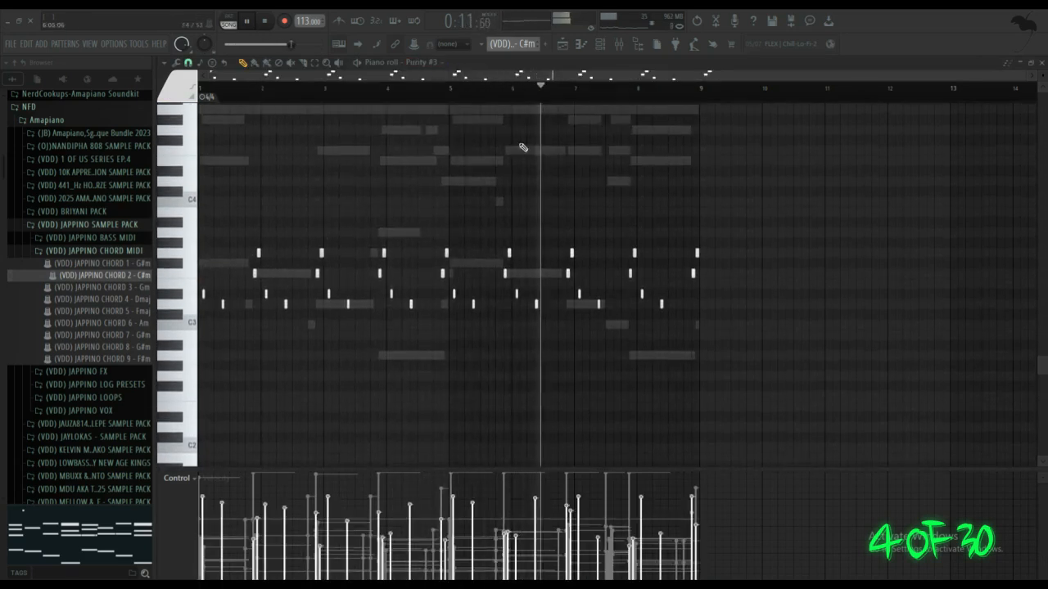
click(257, 24)
Add (VDD) BO GOGO LOOP from the (VDD) KELVIN sample pack's loops folder to Track 4 of the playlist.
click(561, 42)
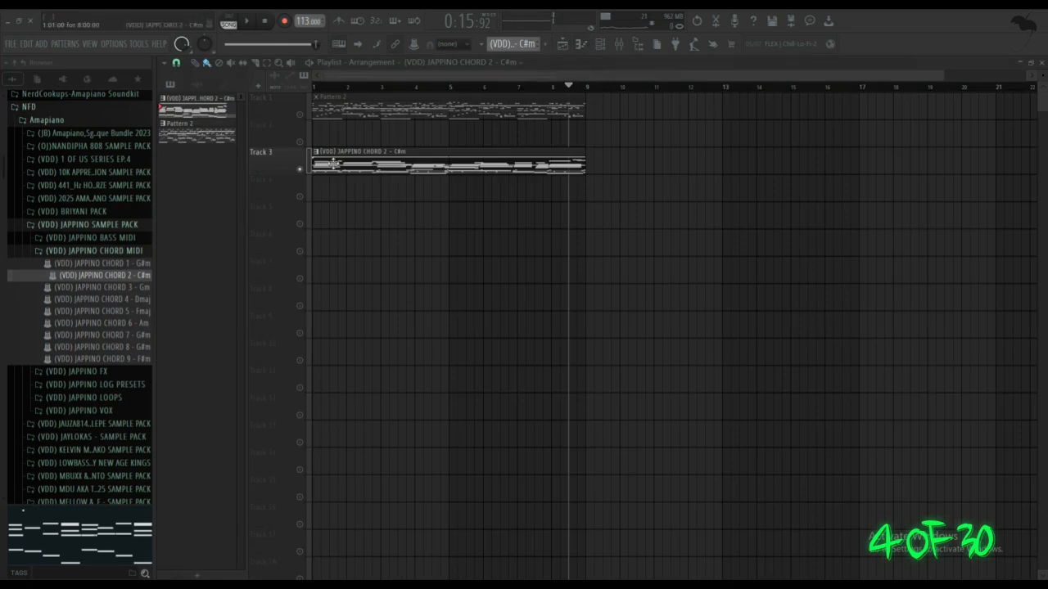
click(110, 225)
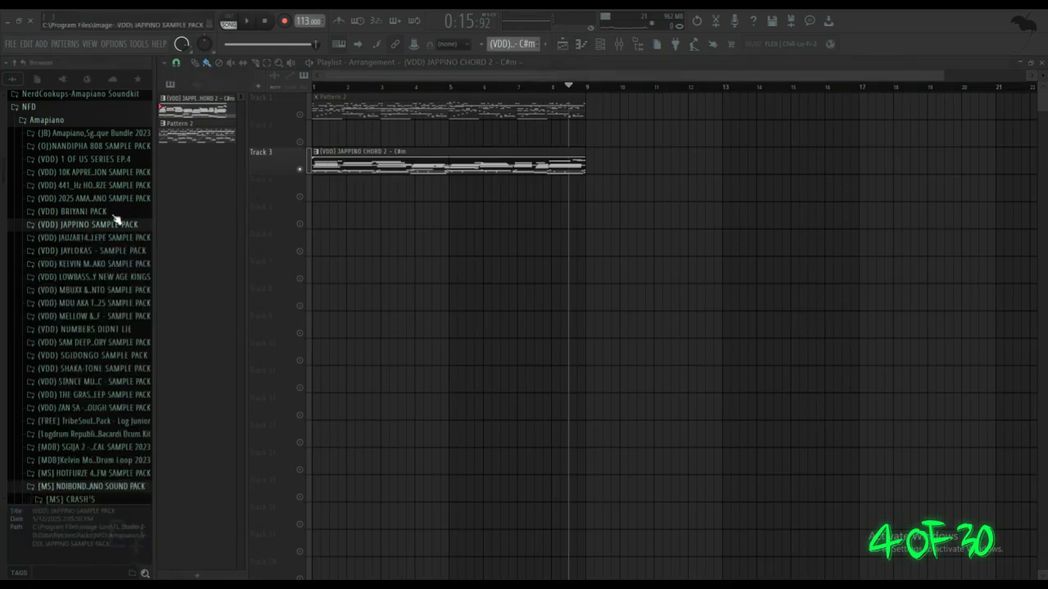
click(101, 264)
click(79, 317)
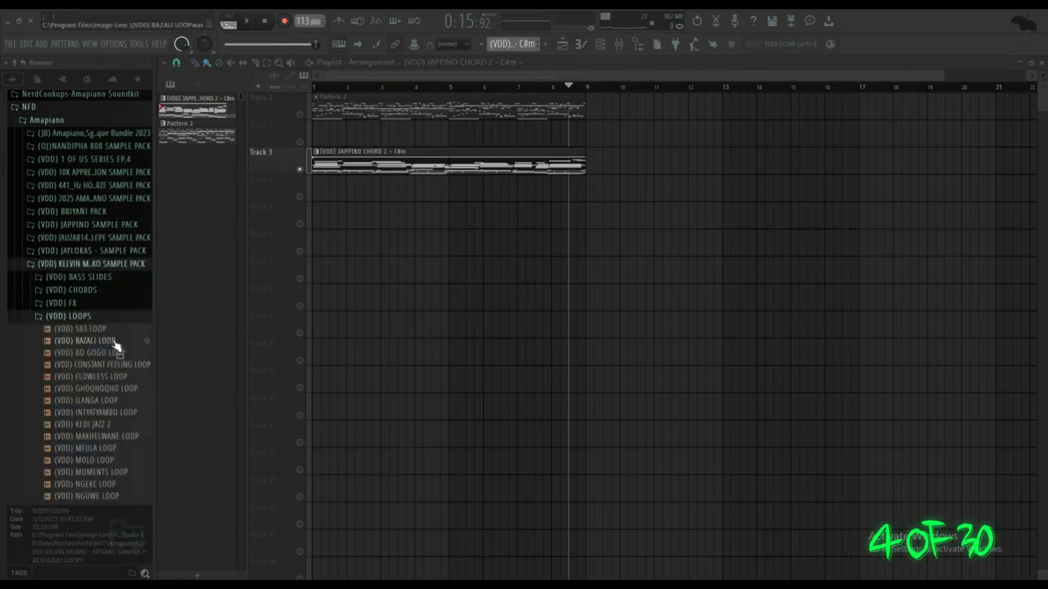
drag(123, 351, 304, 199)
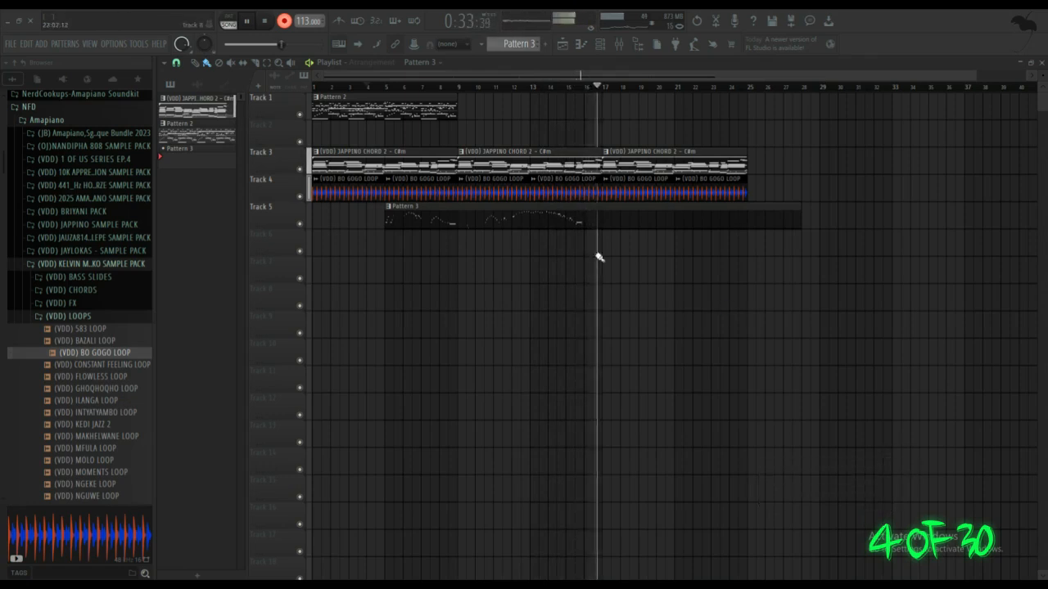
Change the typing keyboard's octave and record a melody into Pattern 3 over the chords and loop, up to about bar 25.
right_click(339, 43)
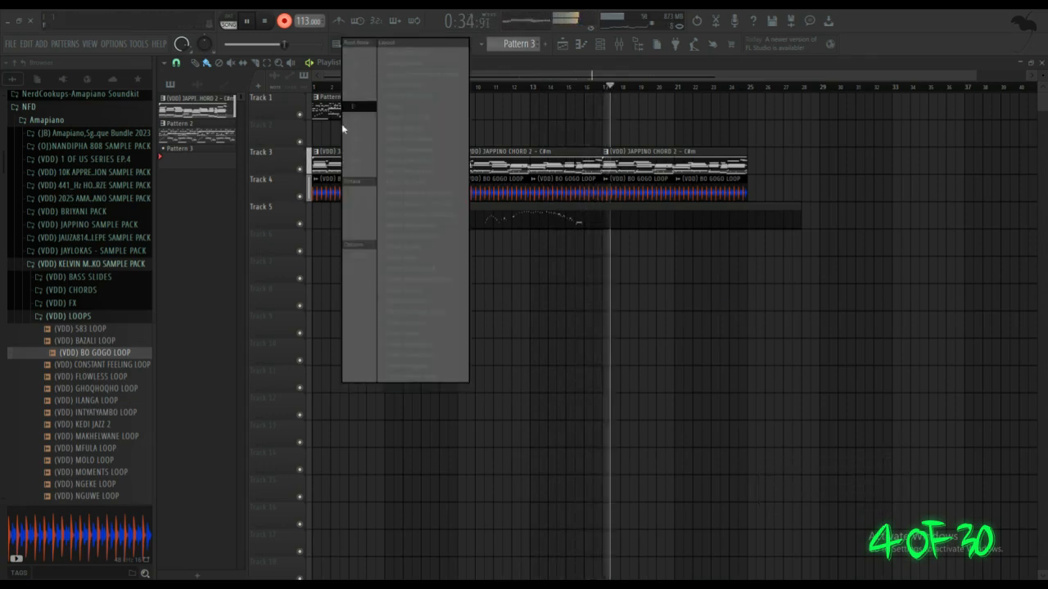
click(354, 214)
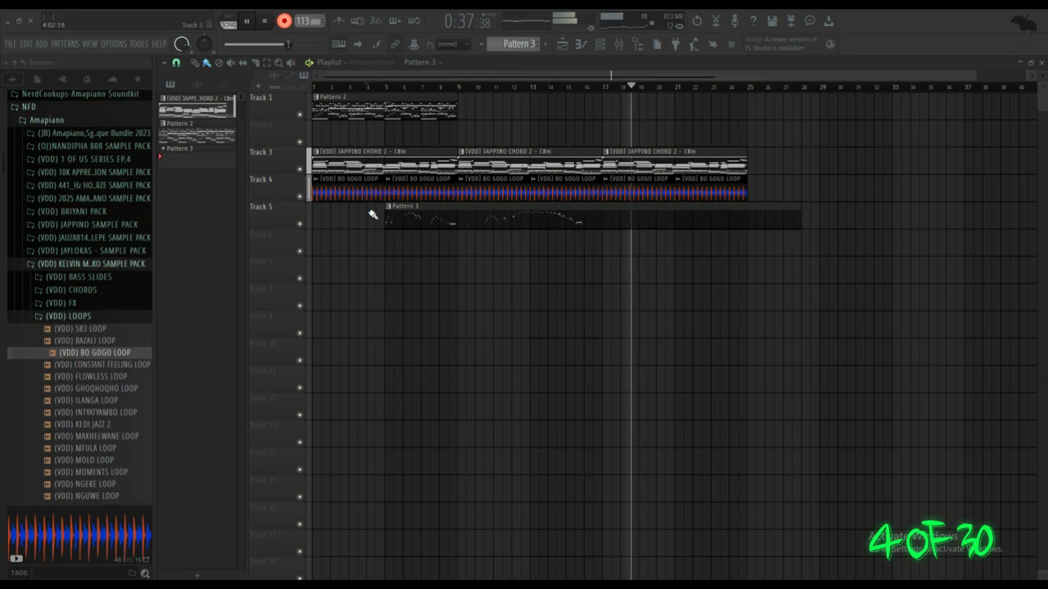
key(b)
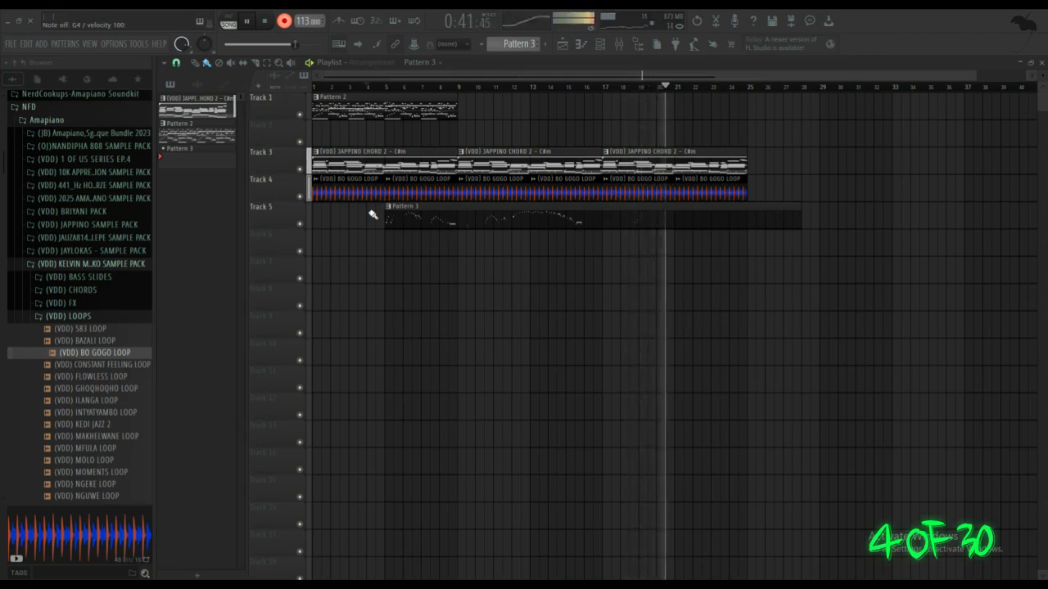
key(c)
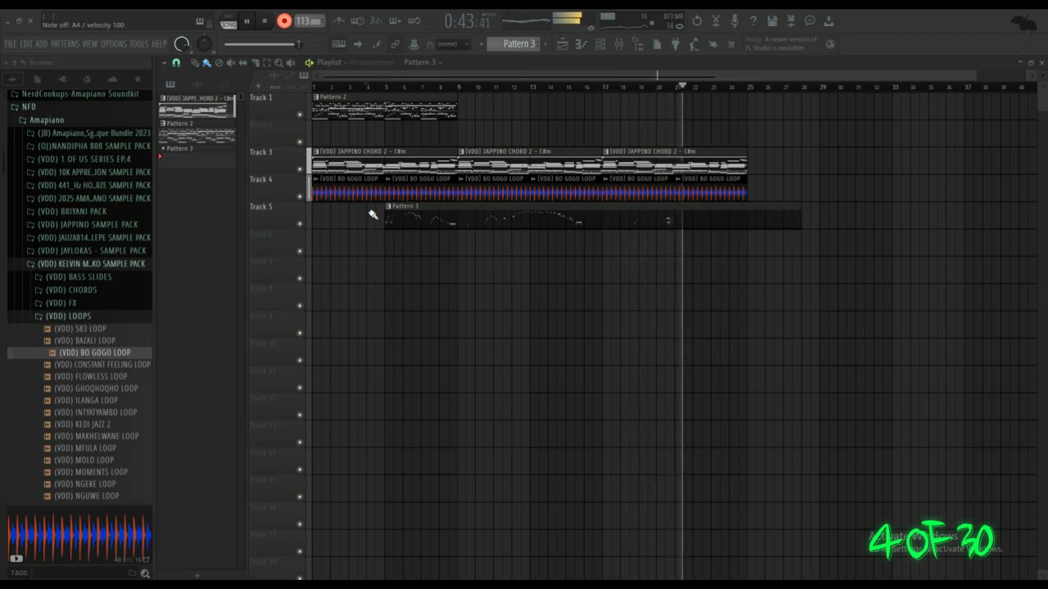
key(m)
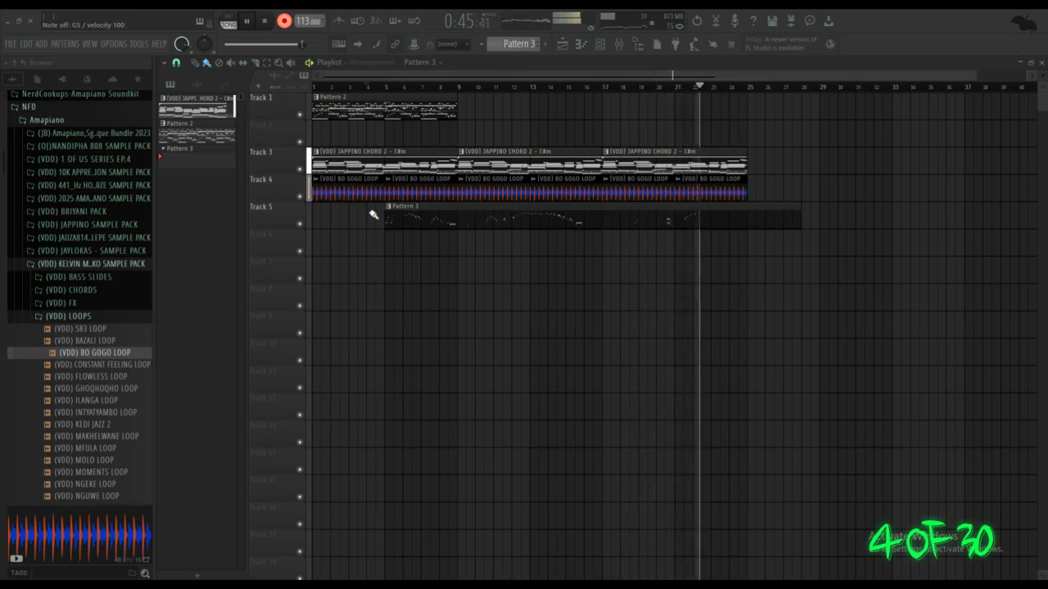
key(u)
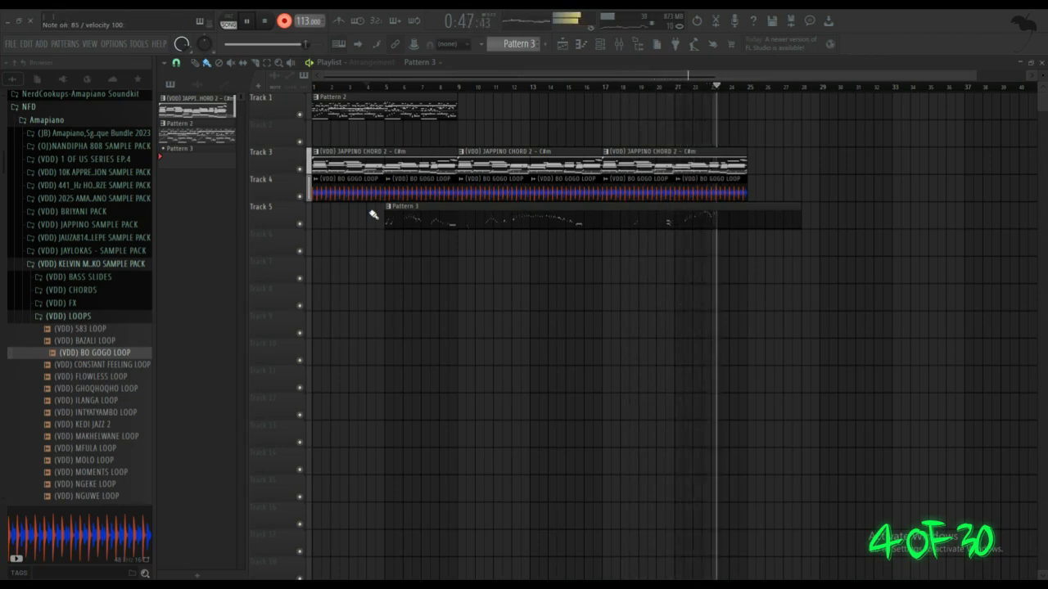
key(u)
key(w)
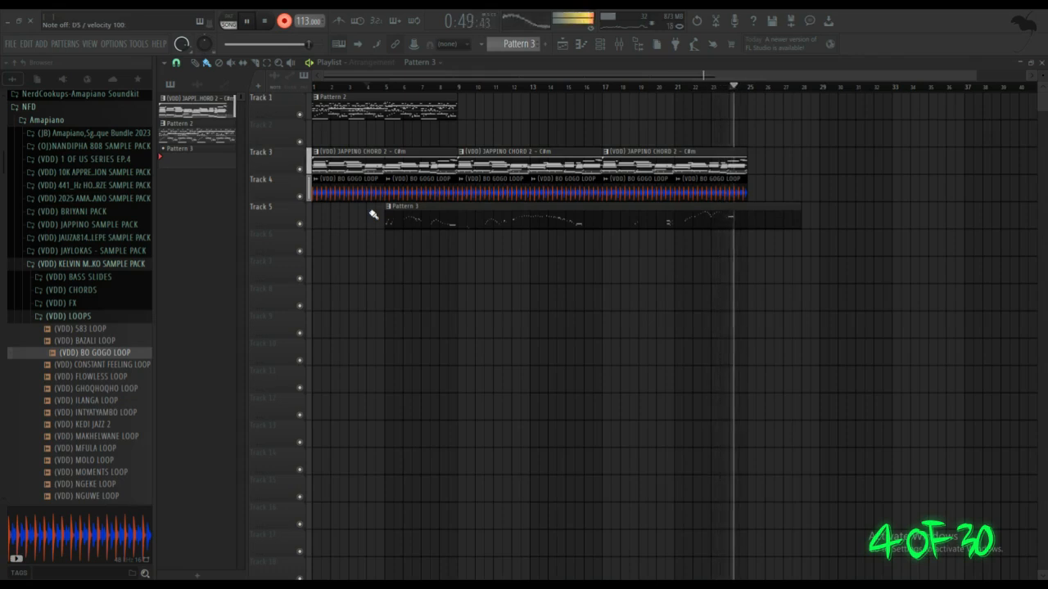
key(y)
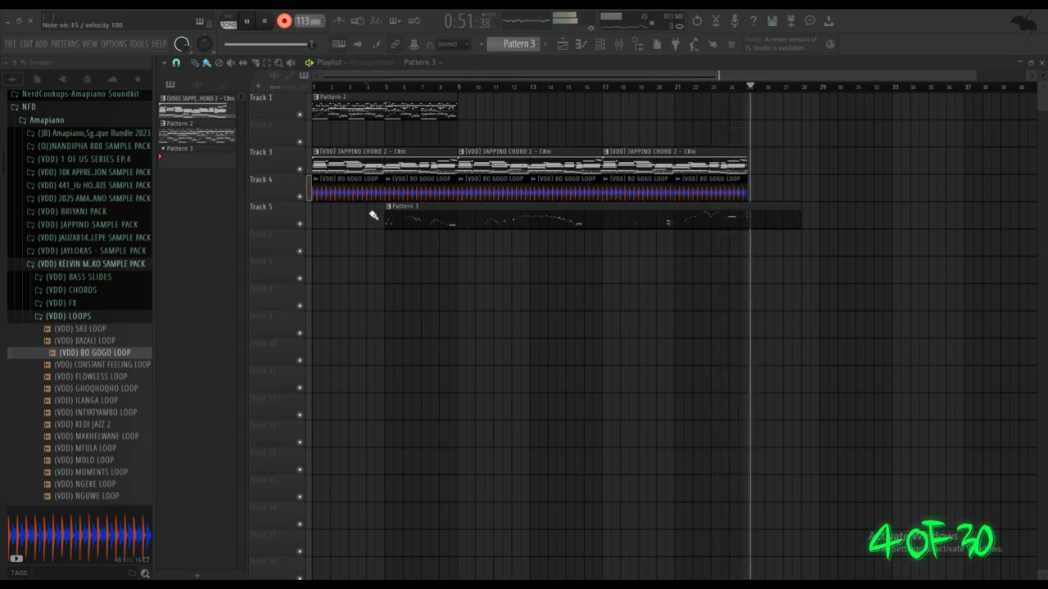